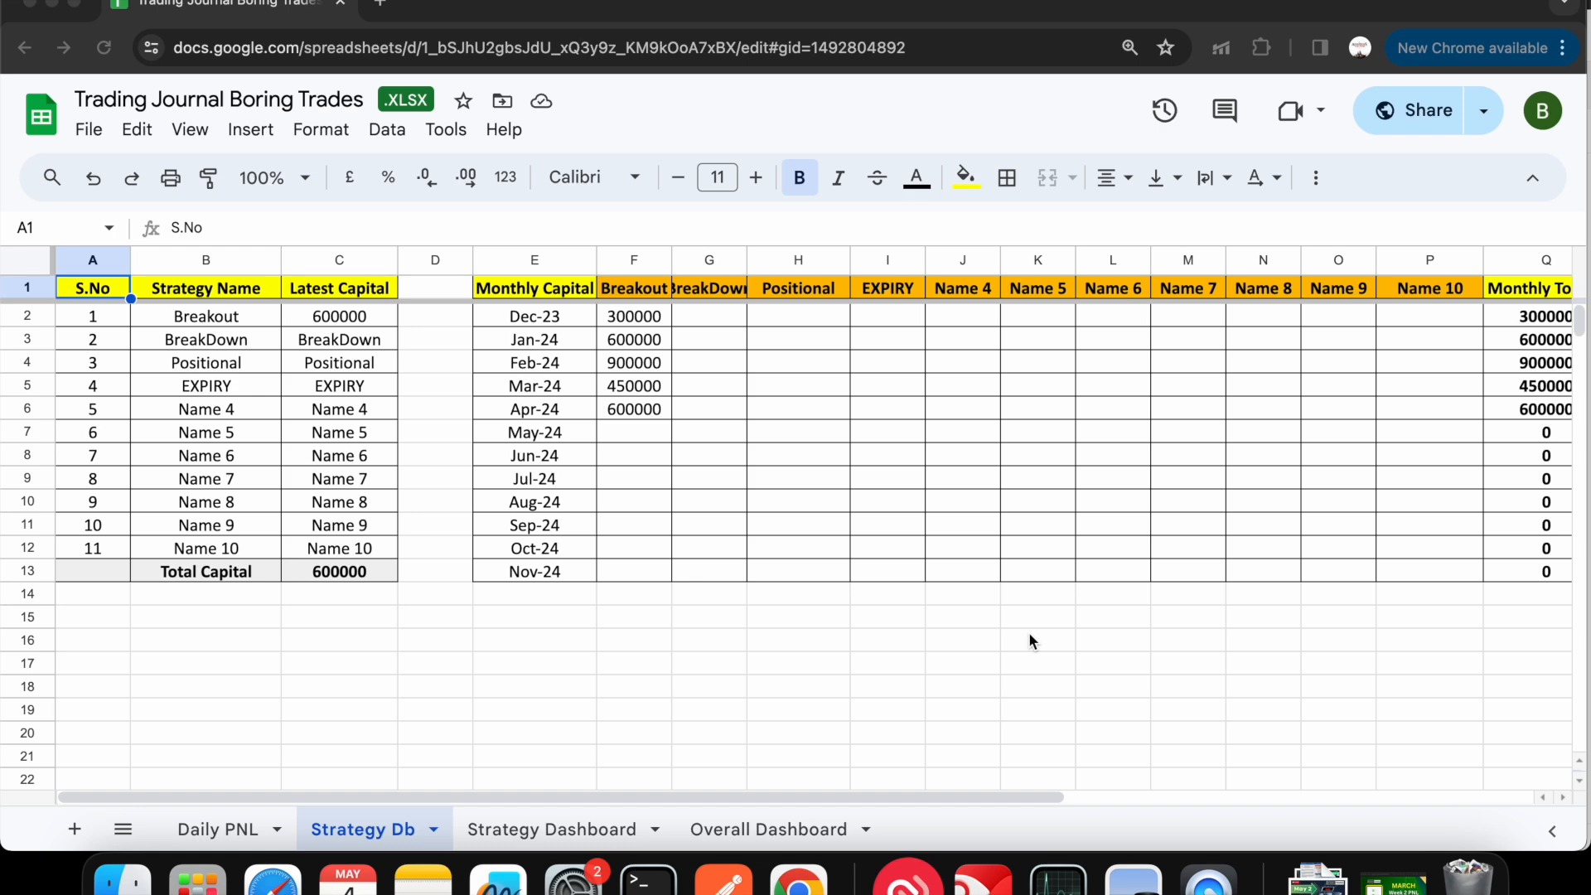
- Look through the Daily PNL, Strategy Dashboard and Overall Dashboard sheets of the trading journal
left_click(255, 833)
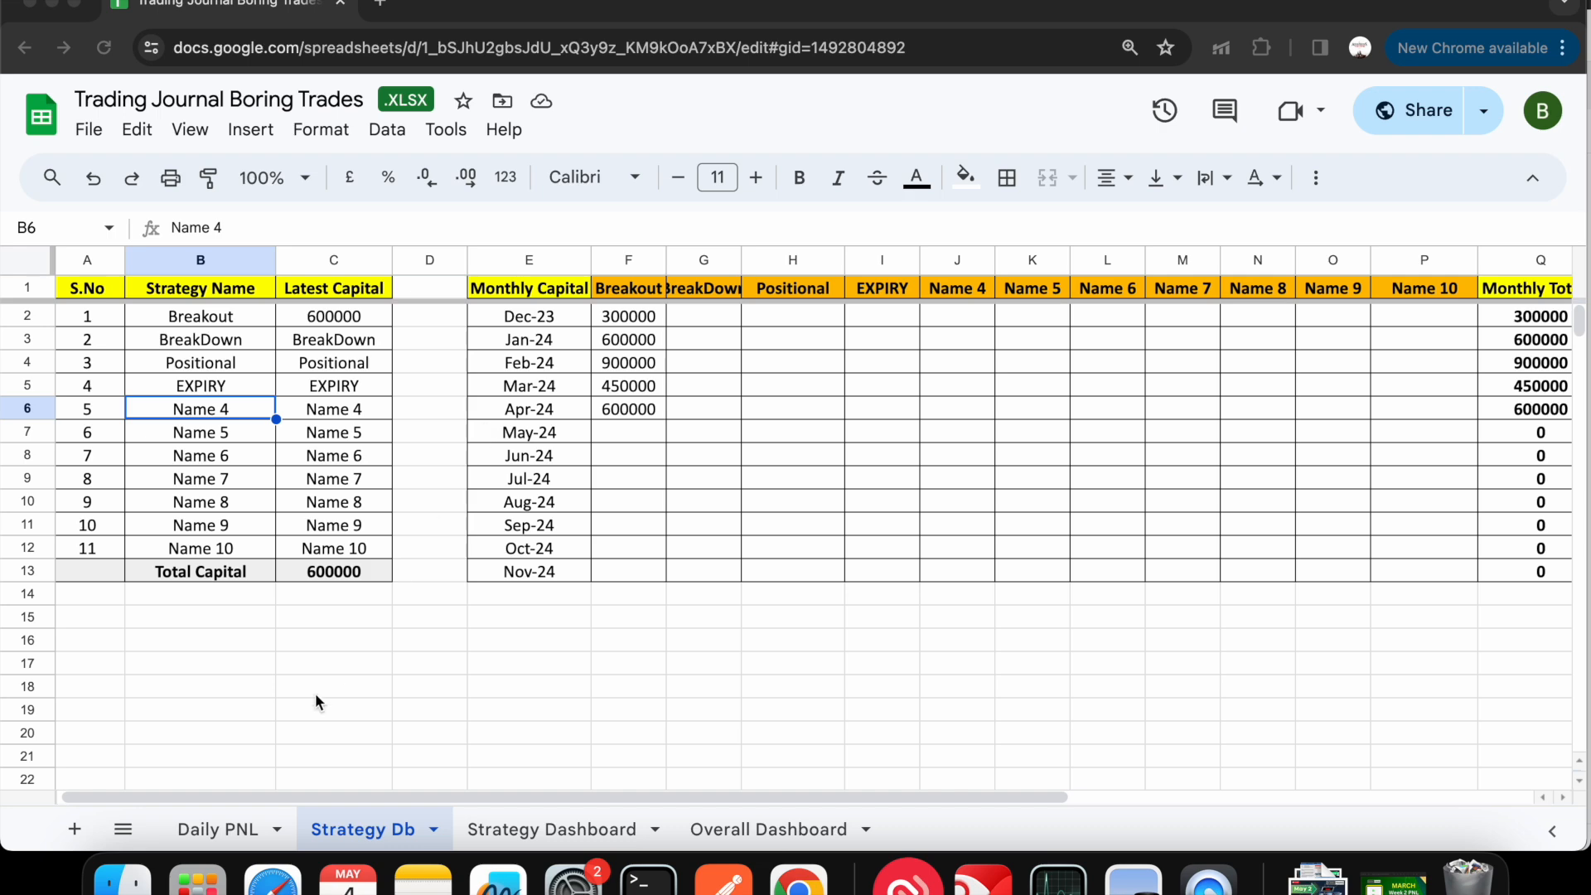
left_click(219, 829)
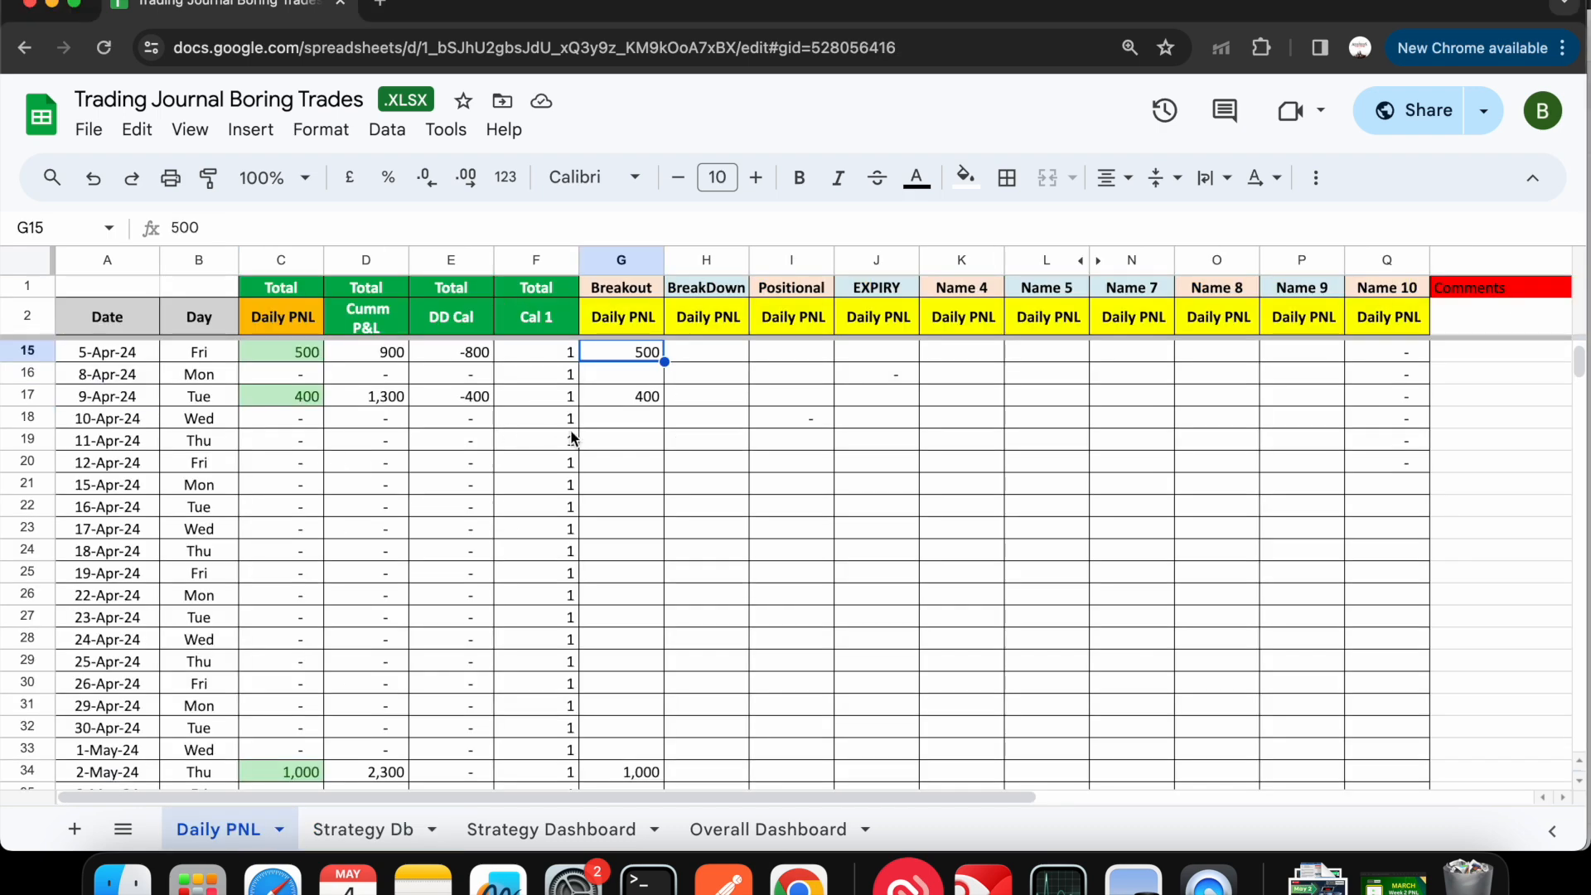
left_click(539, 835)
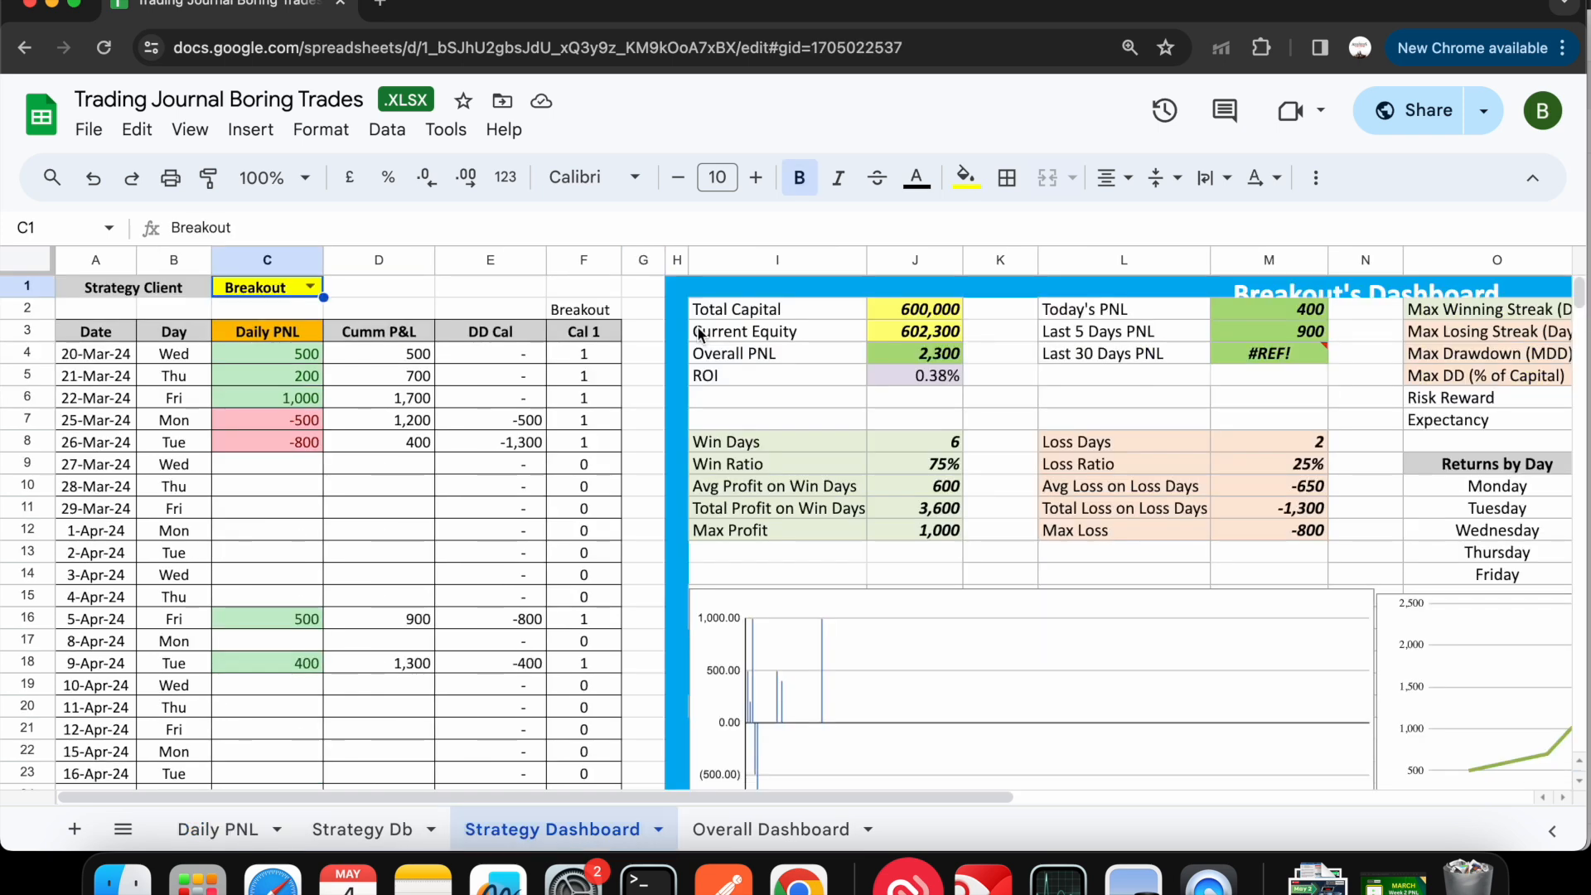
left_click(745, 836)
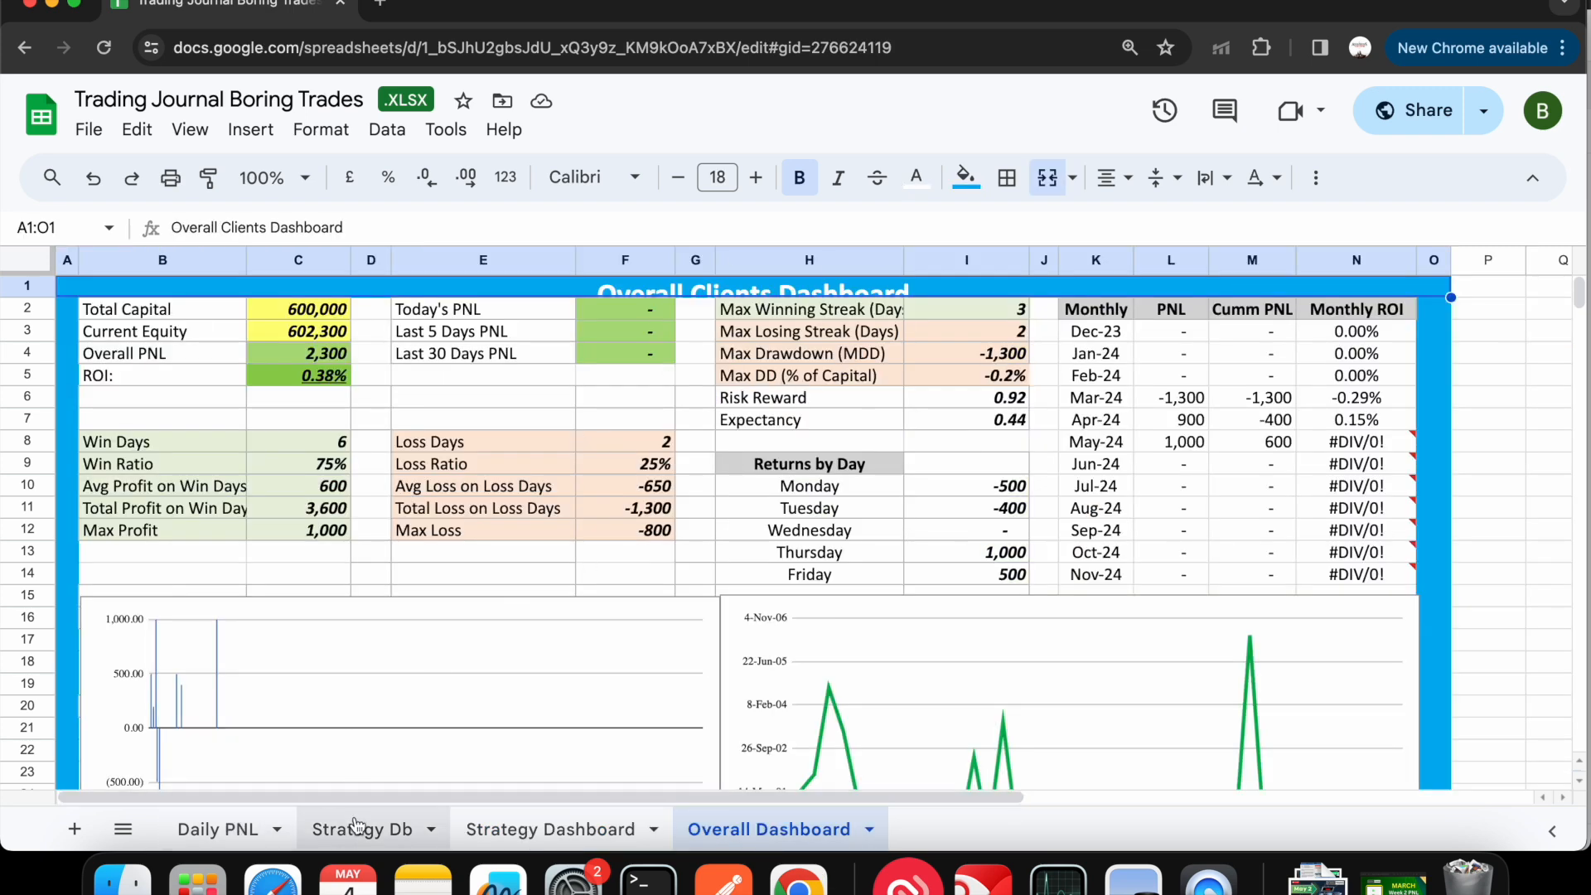
left_click(583, 831)
left_click(725, 833)
- On the Strategy Db sheet, rename strategy "Name 4" in the Strategy Name list to "W pattern"
left_click(378, 830)
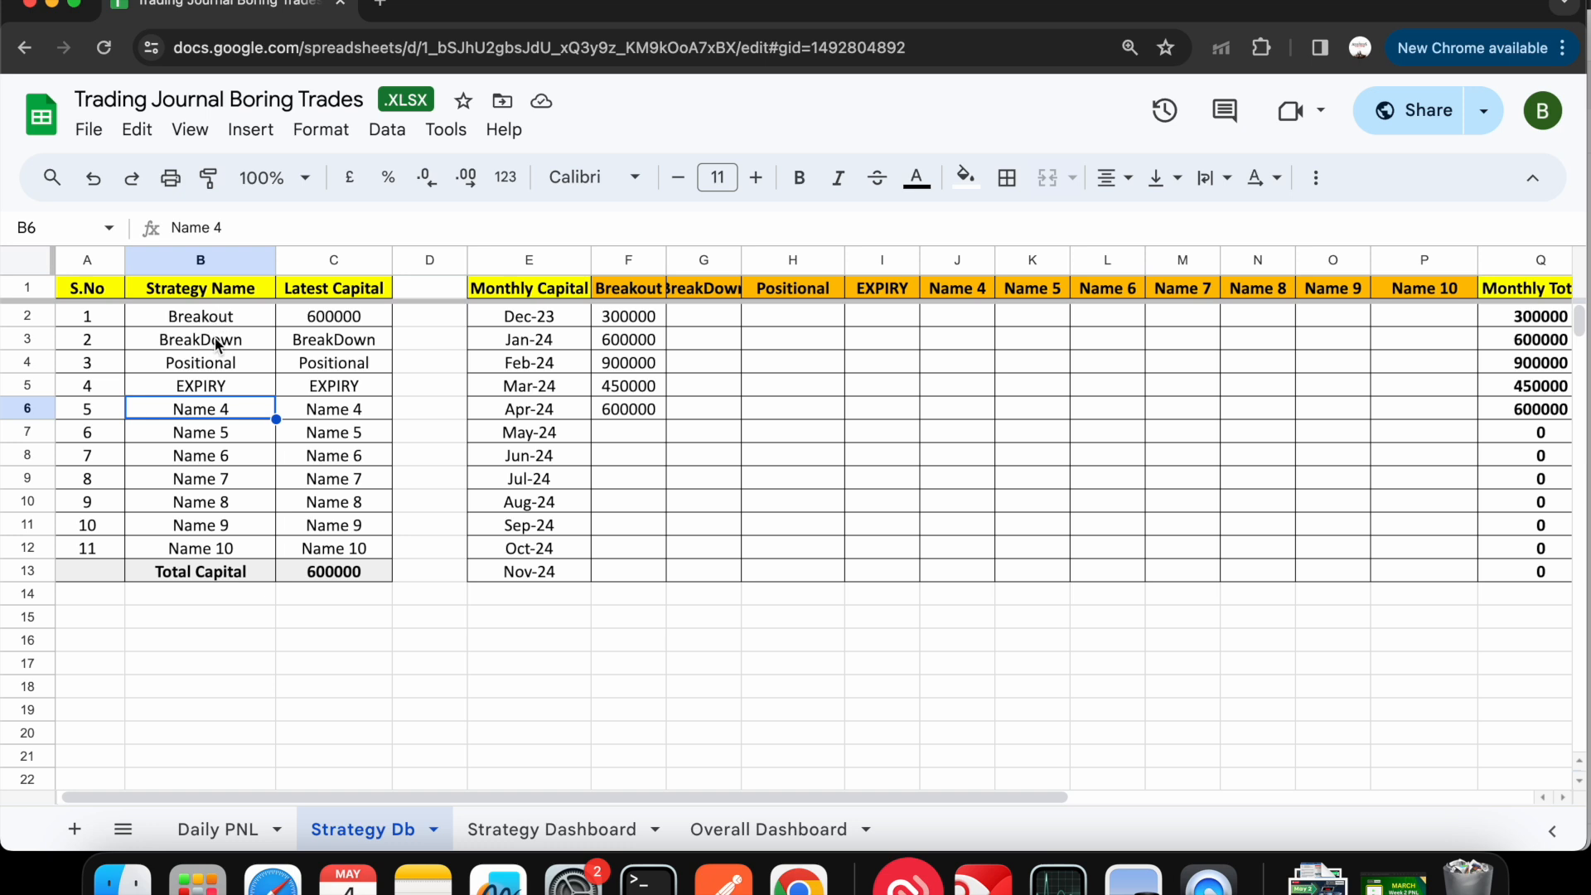
double_click(234, 409)
key("BackSpace")
key("BackSpace")
key("BackSpace")
key("BackSpace")
key("BackSpace")
key("BackSpace")
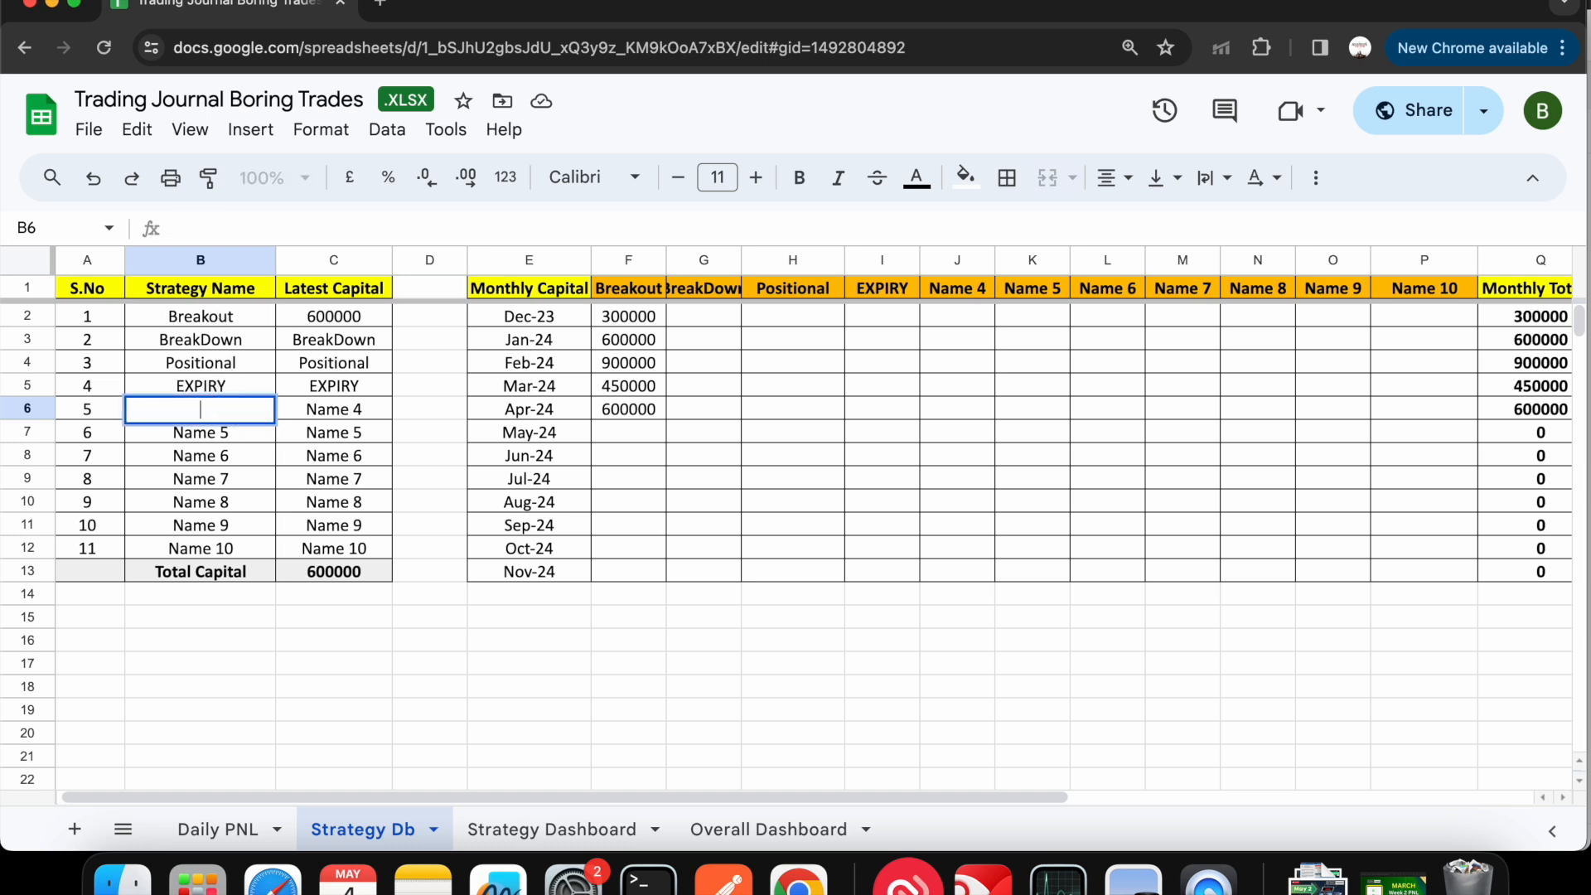
type("W pattern")
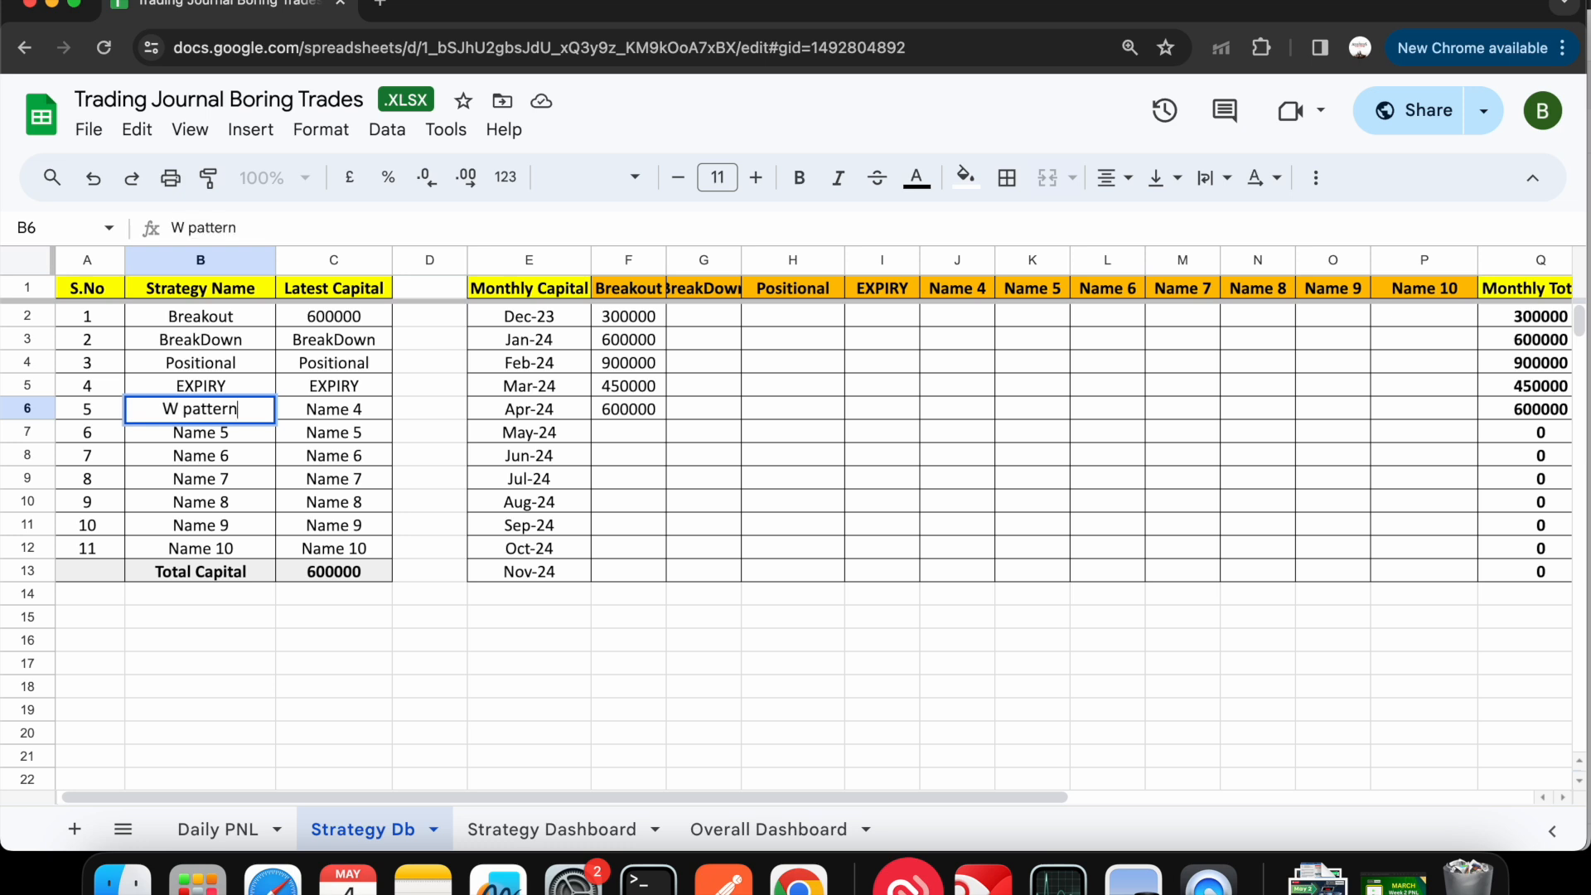
key("Return")
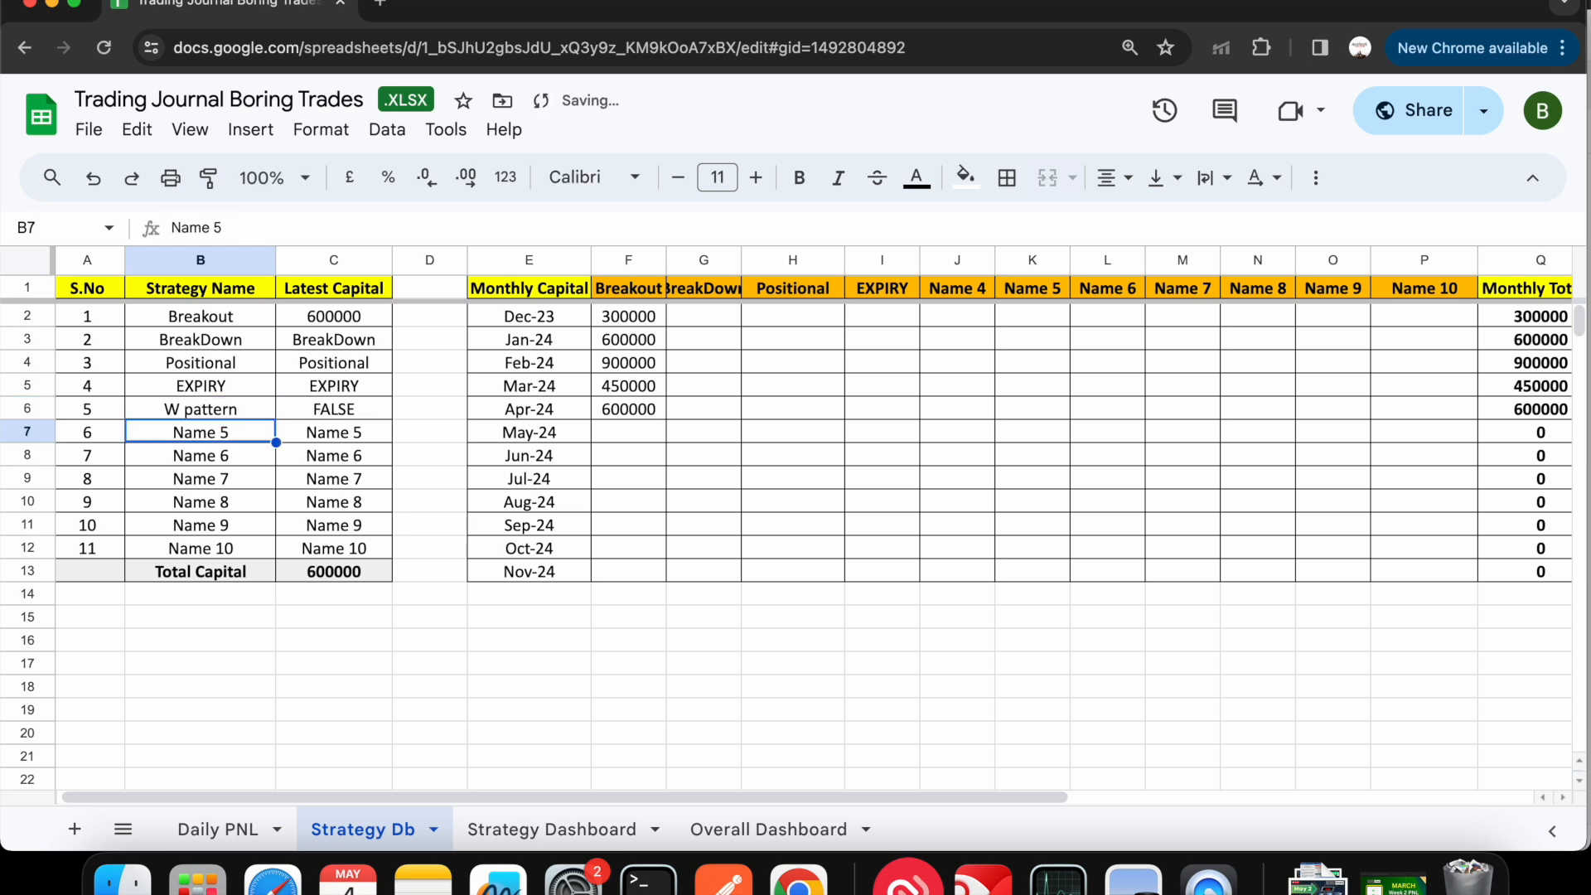
- Rename the "Name 4" column header in the monthly capital table to "W pattern"
left_click(959, 288)
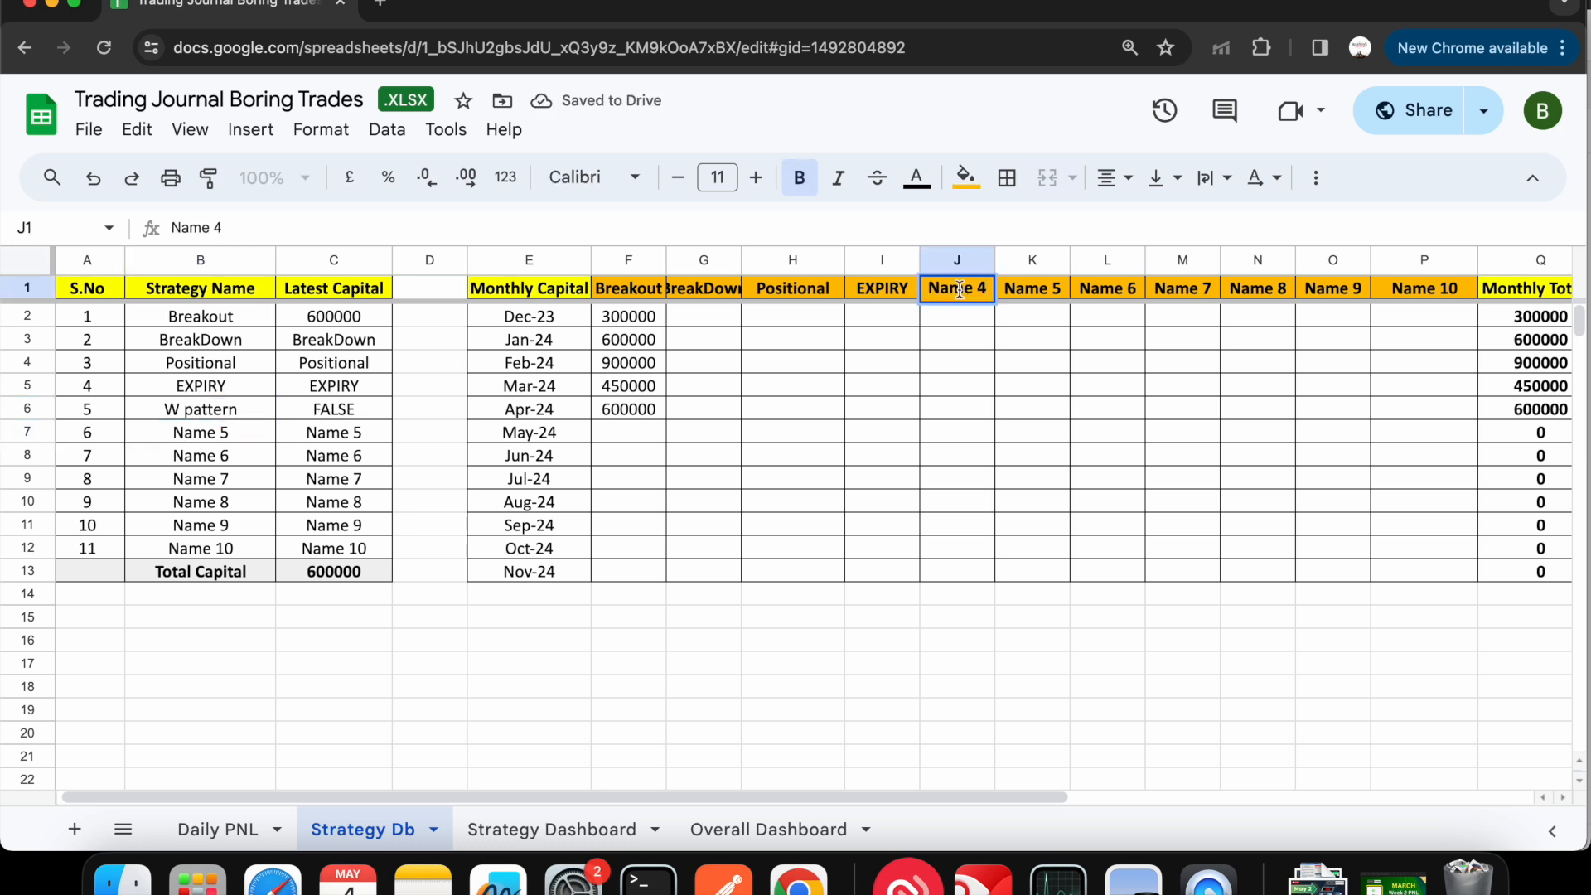
left_click(373, 412)
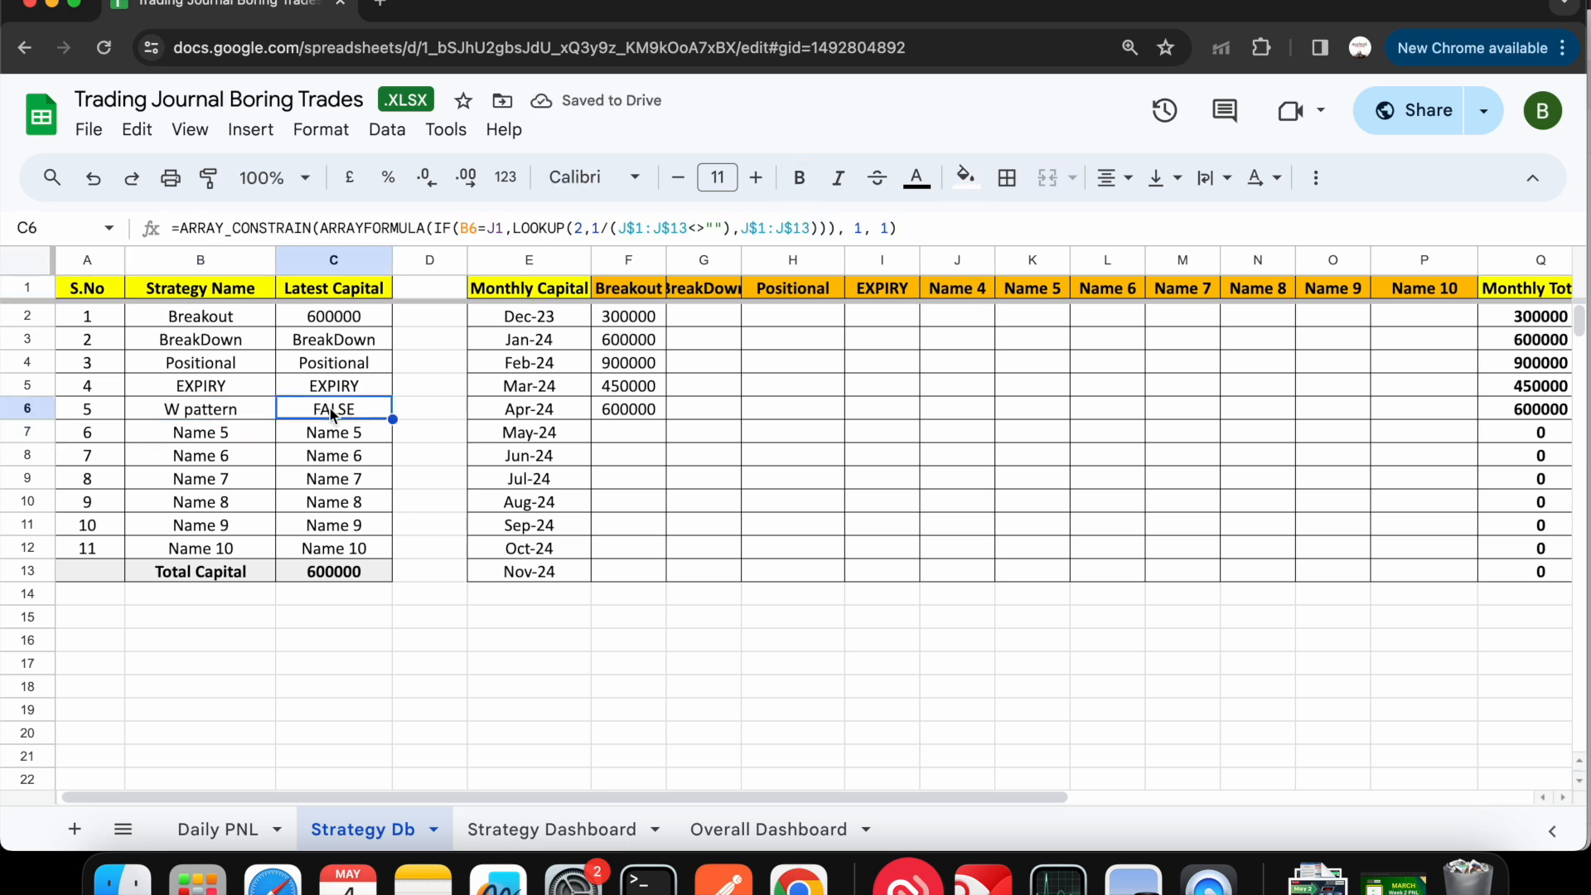
double_click(957, 291)
key("BackSpace")
key("BackSpace")
key("BackSpace")
key("BackSpace")
key("BackSpace")
type("W ")
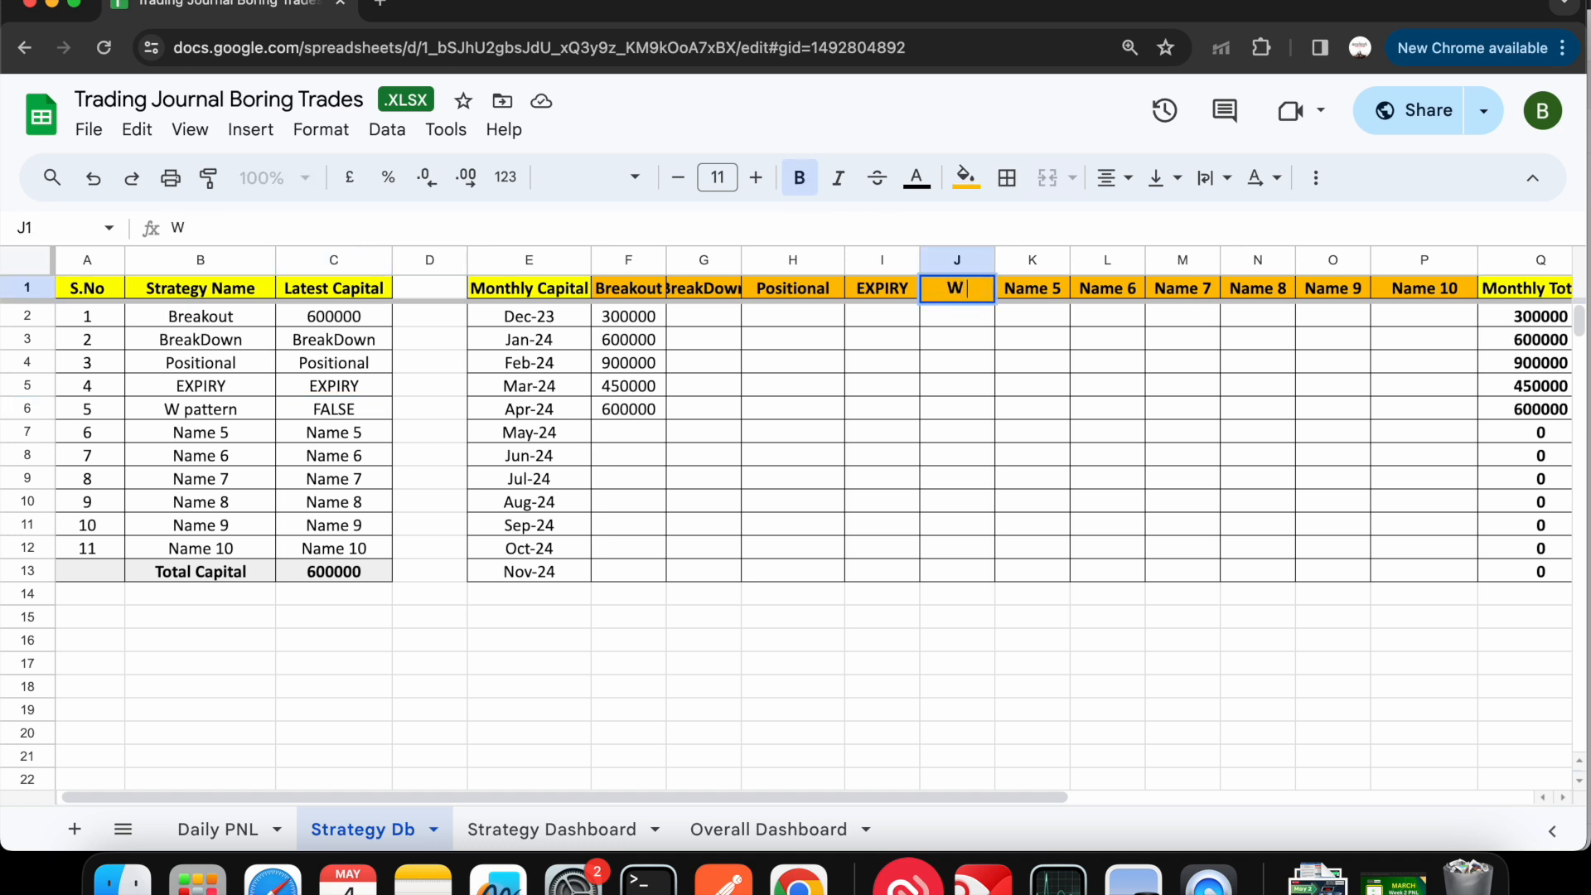
type("pattern")
key("Return")
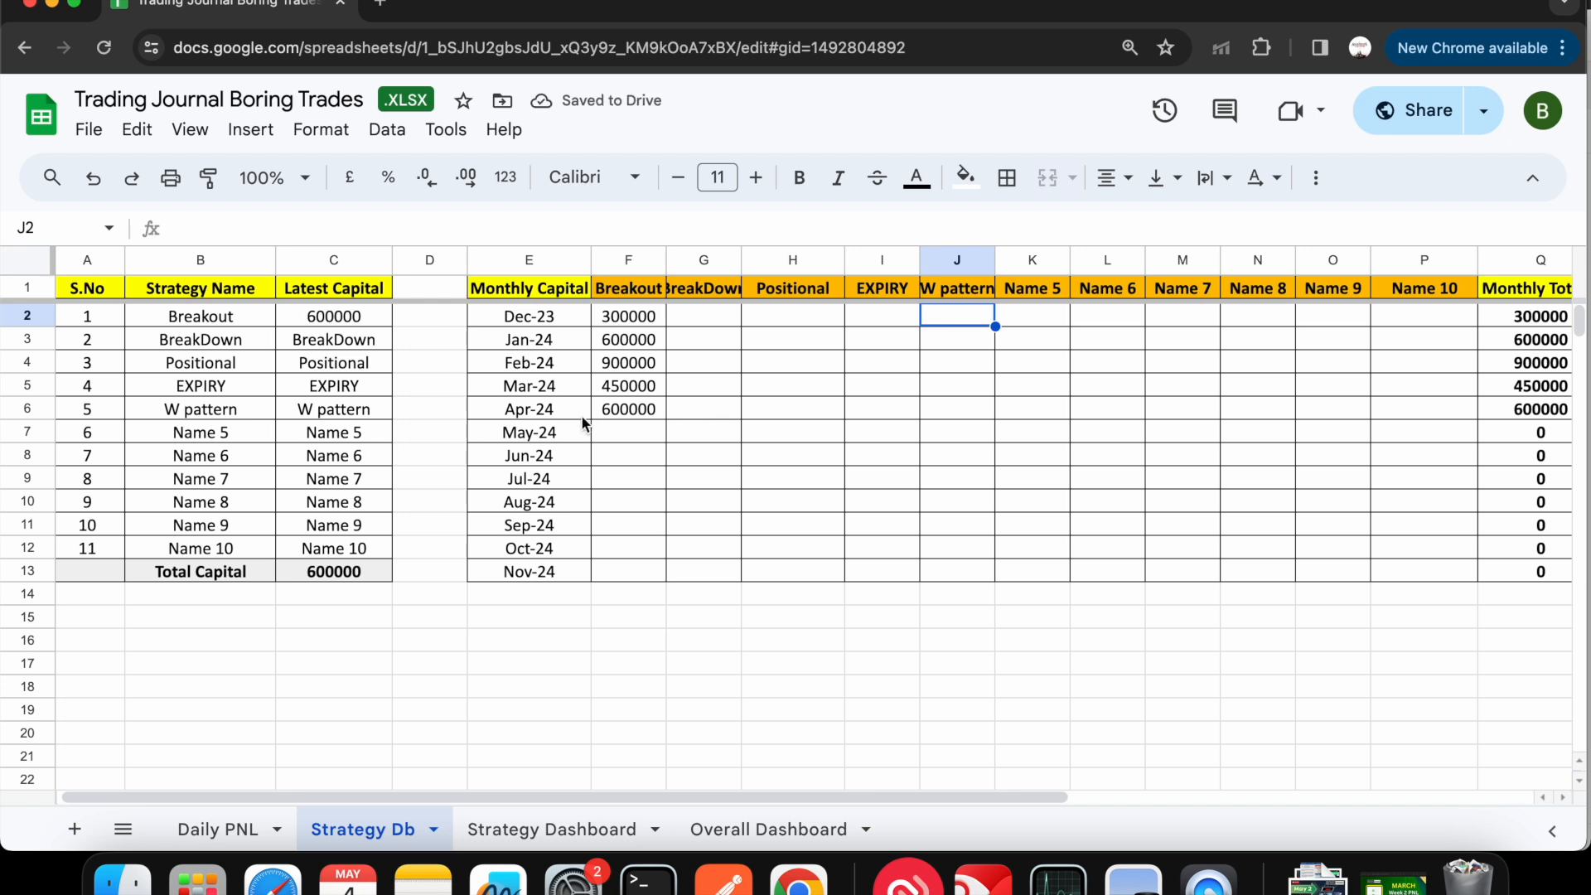
- Enter the May-24 capital as 20000 for Breakout, 10000 for BreakDown and 3000 for W pattern
left_click(632, 432)
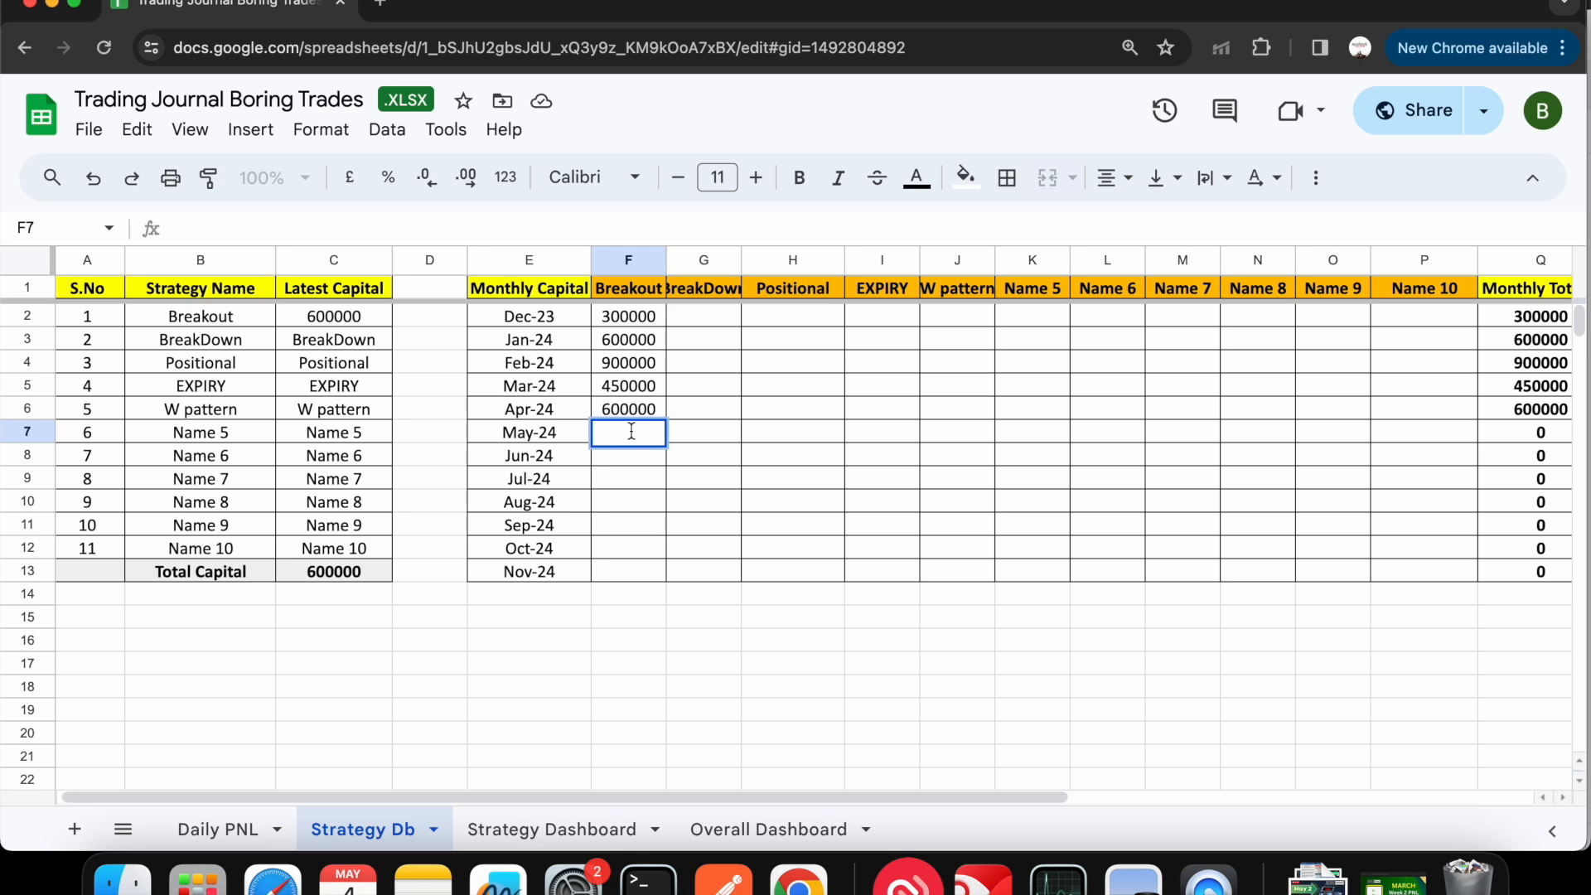
type("20000")
key("Return")
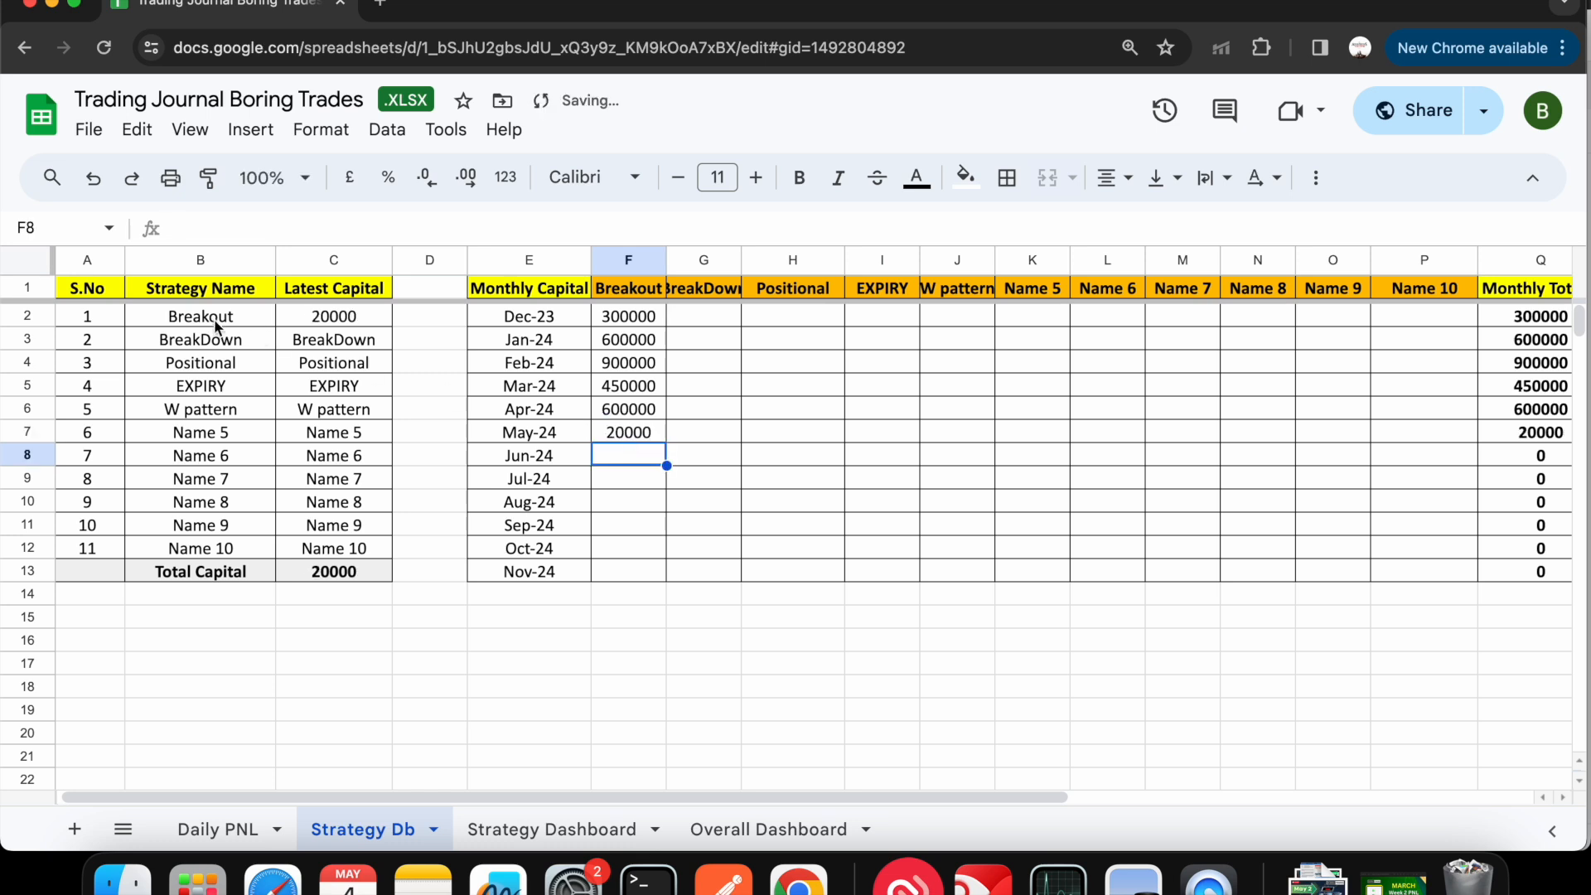
left_click(709, 433)
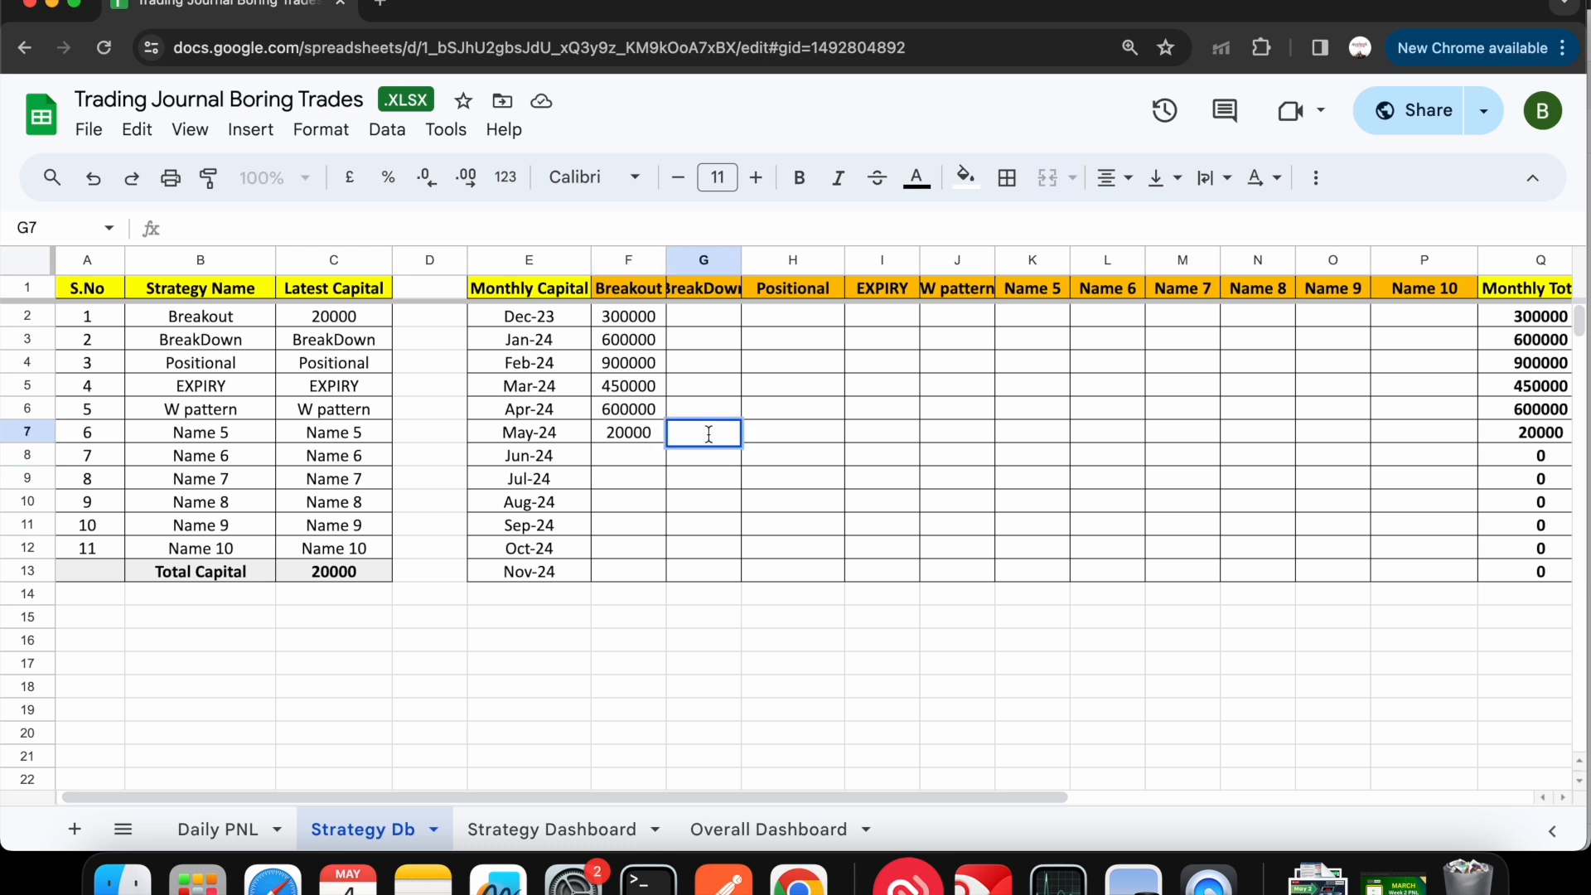
type("10000")
key("Return")
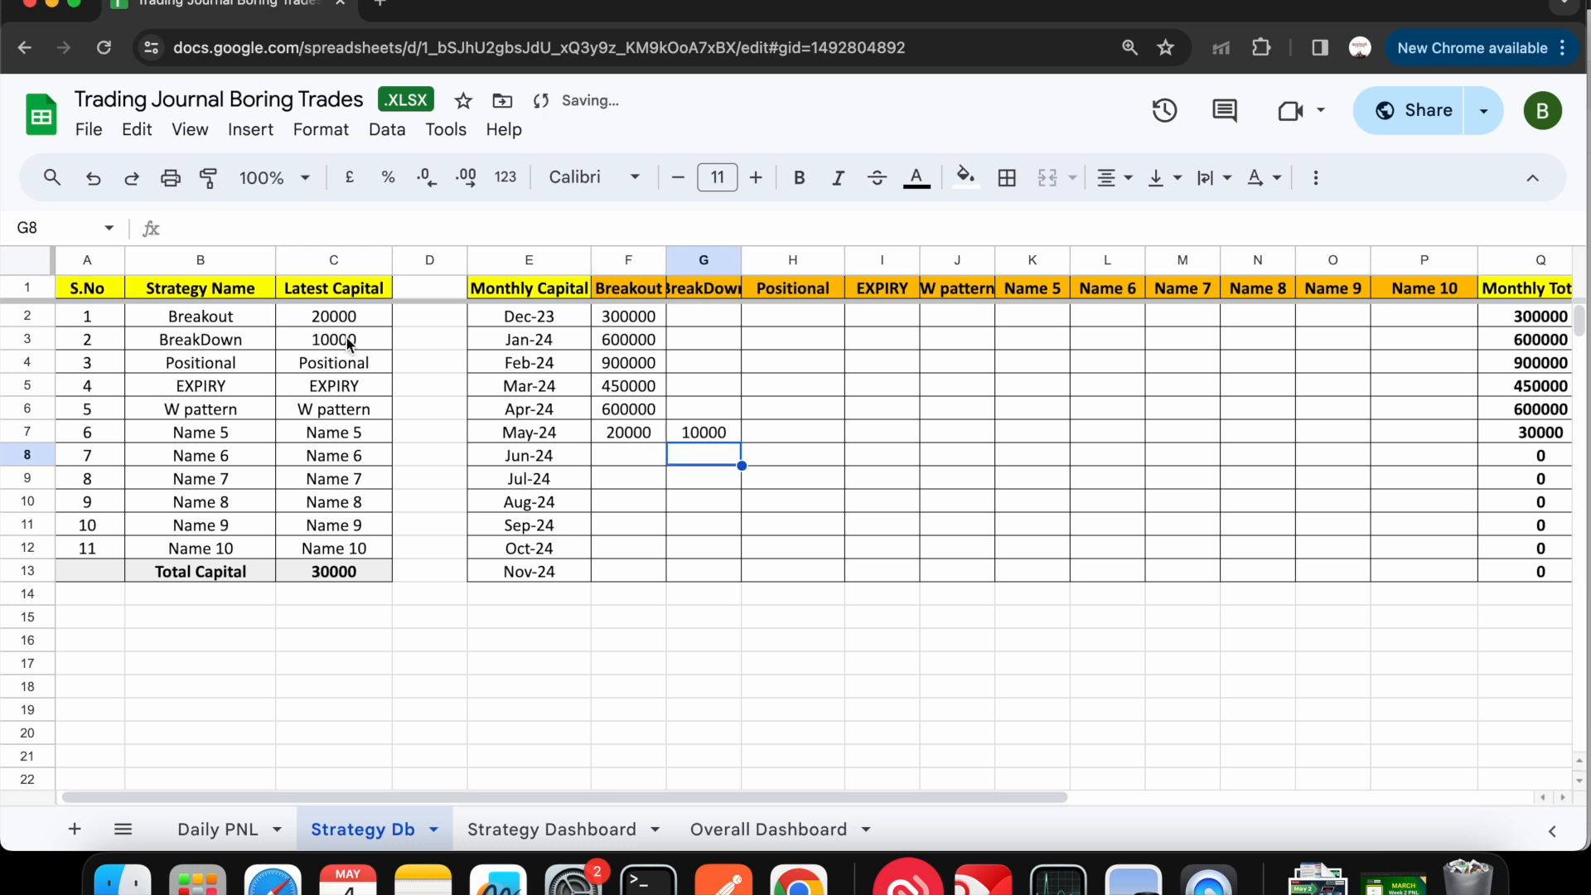
left_click(952, 435)
type("3000")
key("Return")
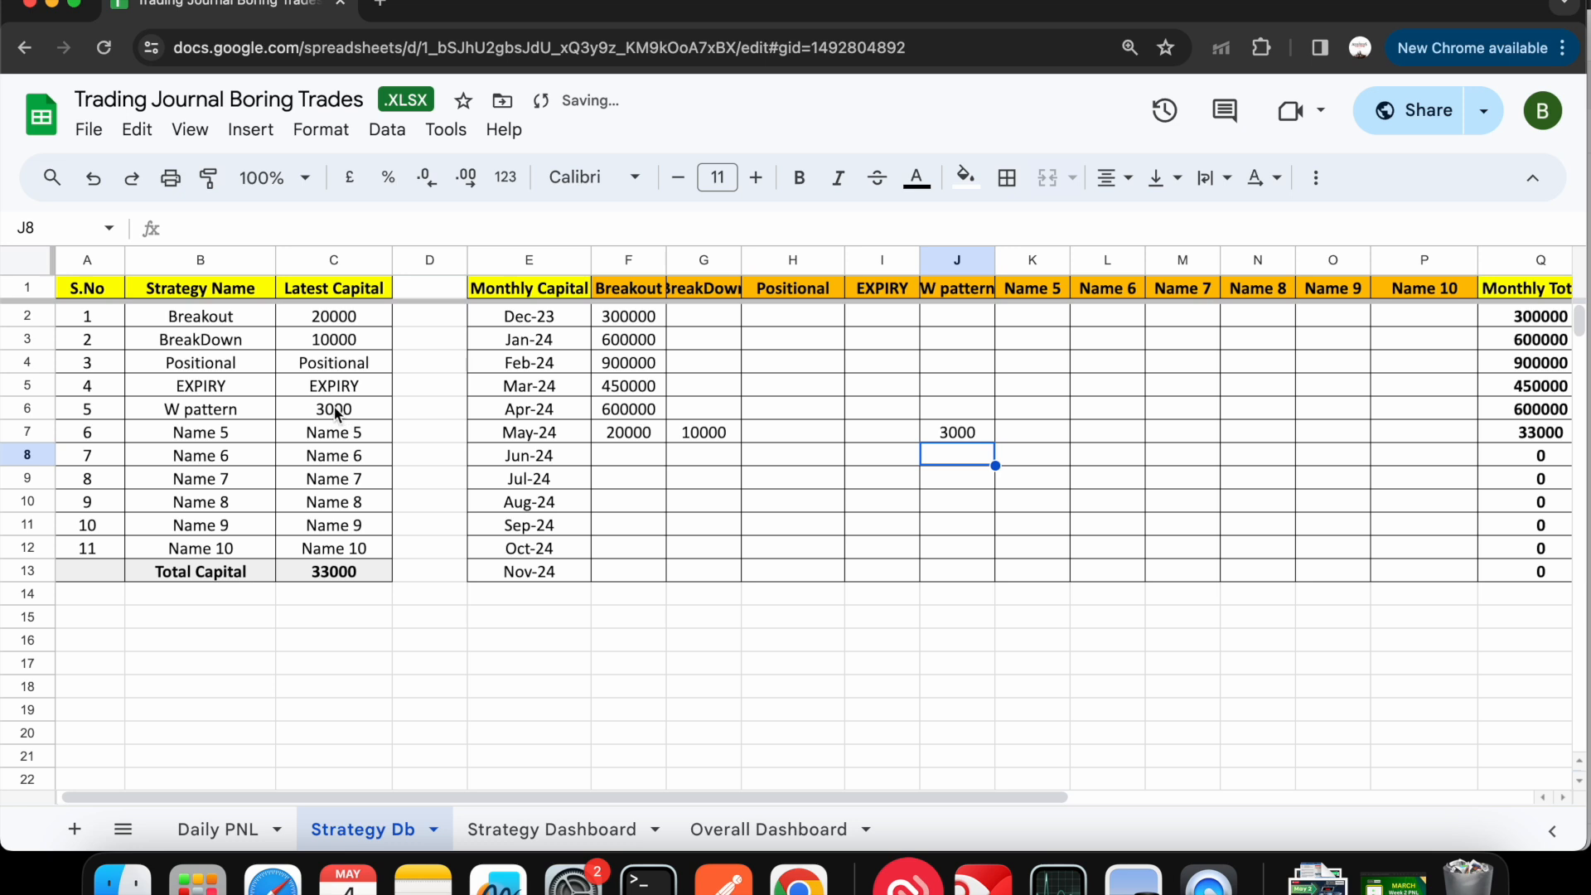
- Check the Monthly Total column and the strategy column headers on the Daily PNL sheet
scroll(1120, 507, "right", 5)
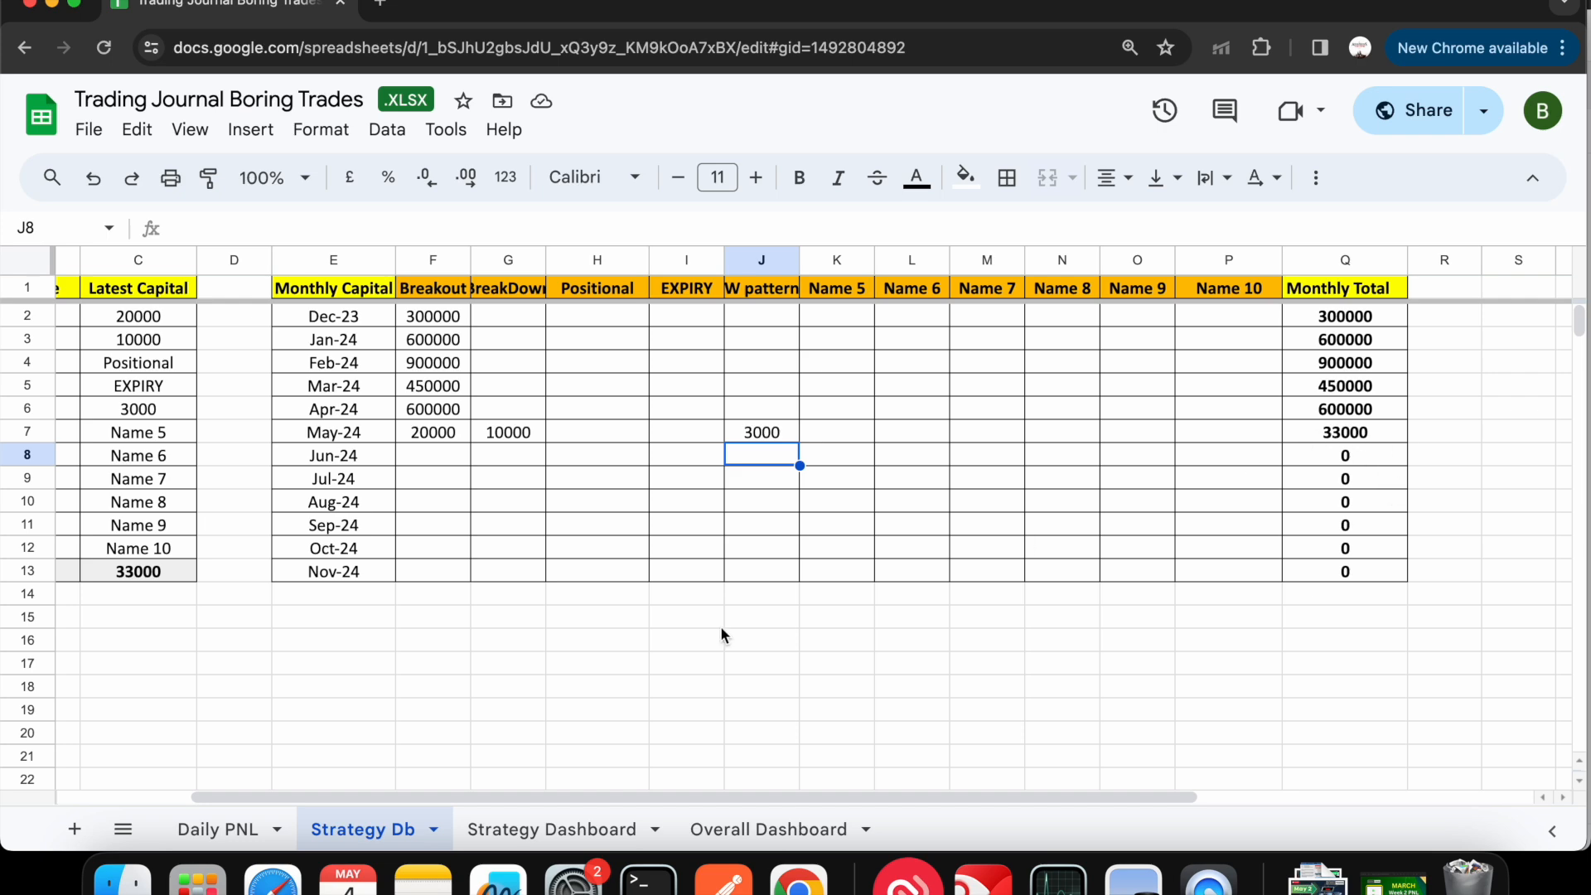
scroll(390, 729, "left", 3)
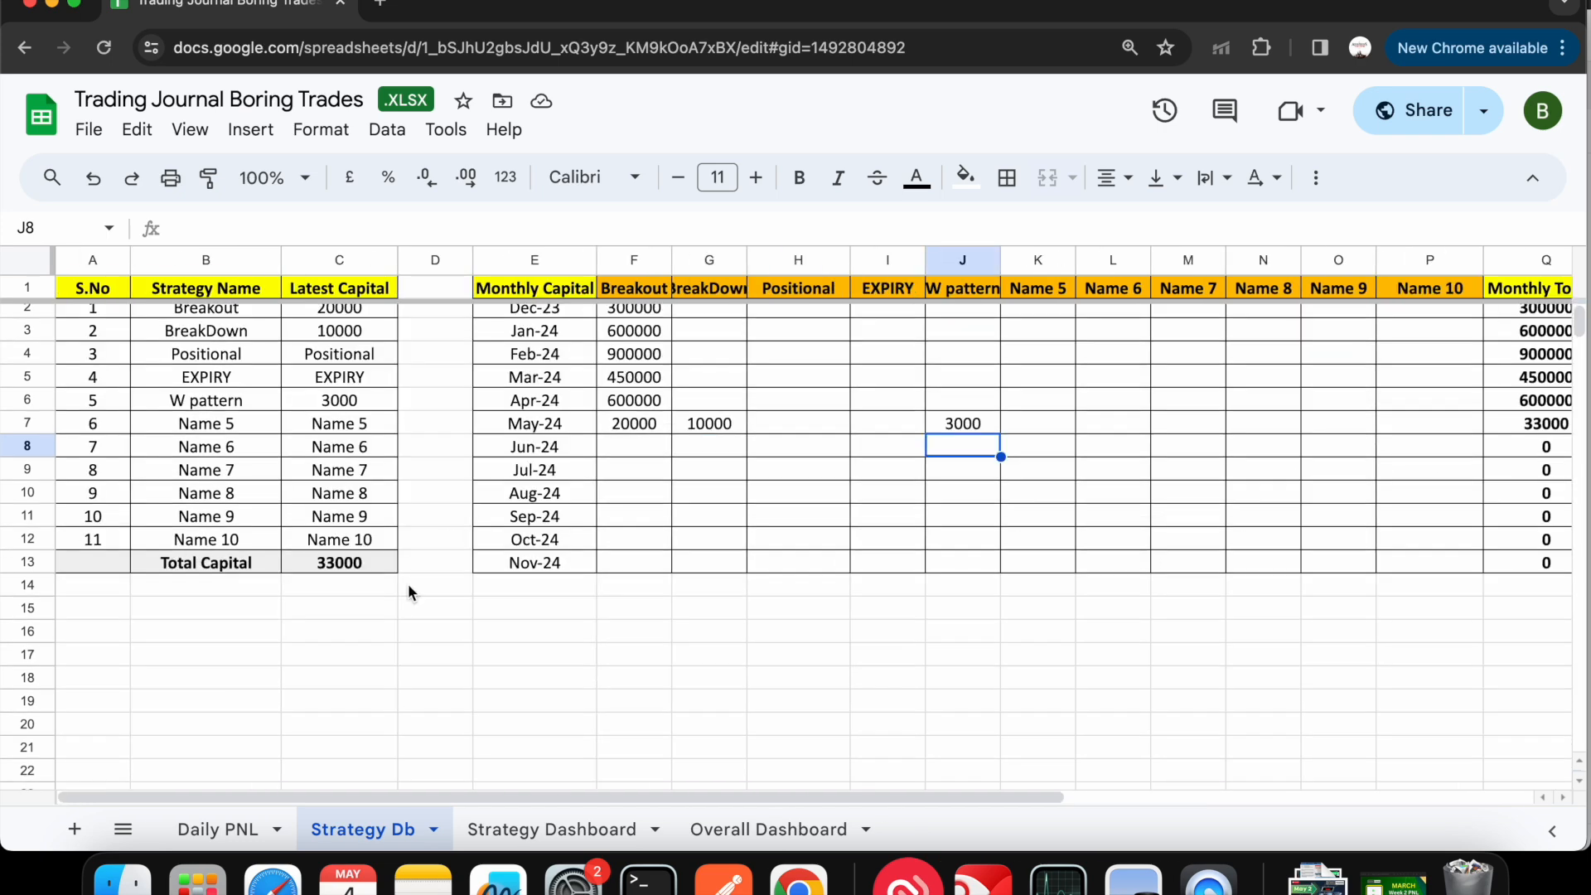
left_click(216, 830)
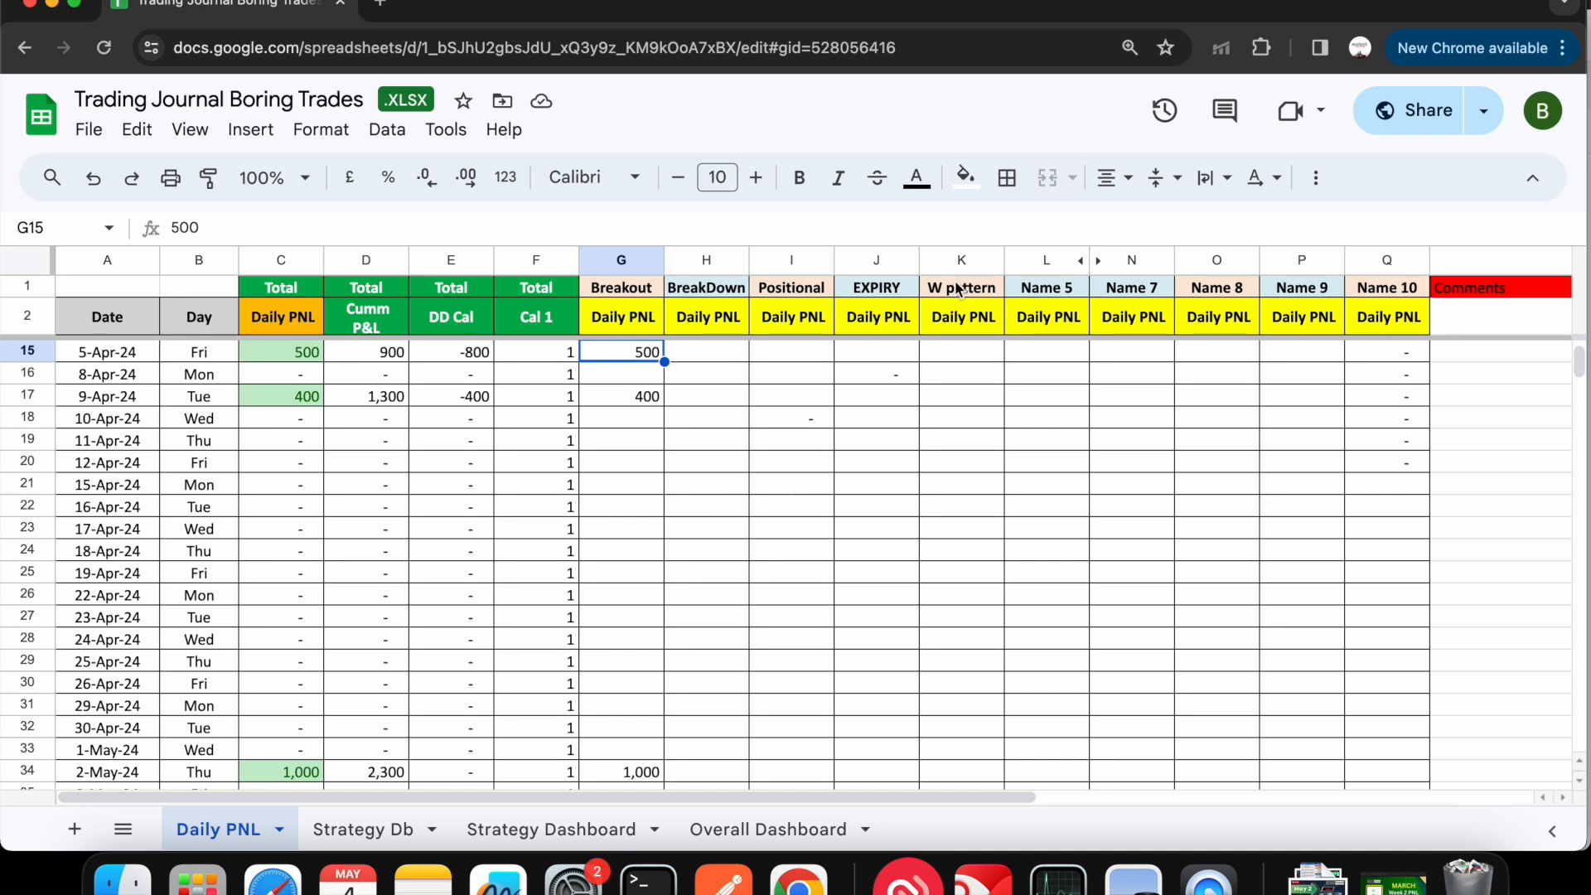
- On the Strategy Db sheet, rename the "Name 5" column header in the monthly capital table to "M pattern"
left_click(365, 829)
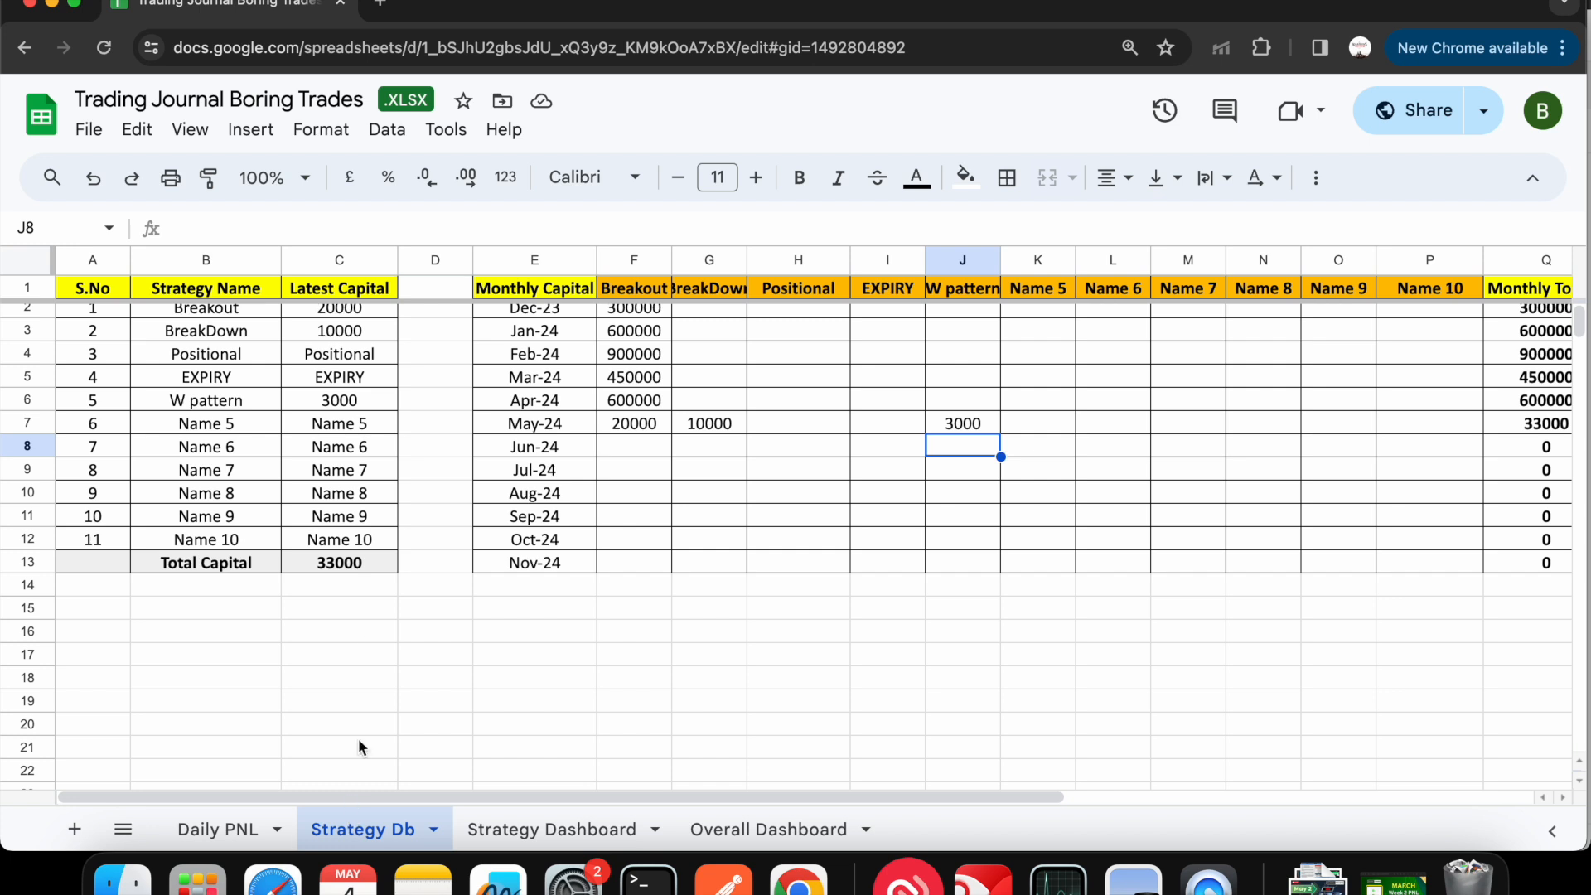
left_click(1060, 296)
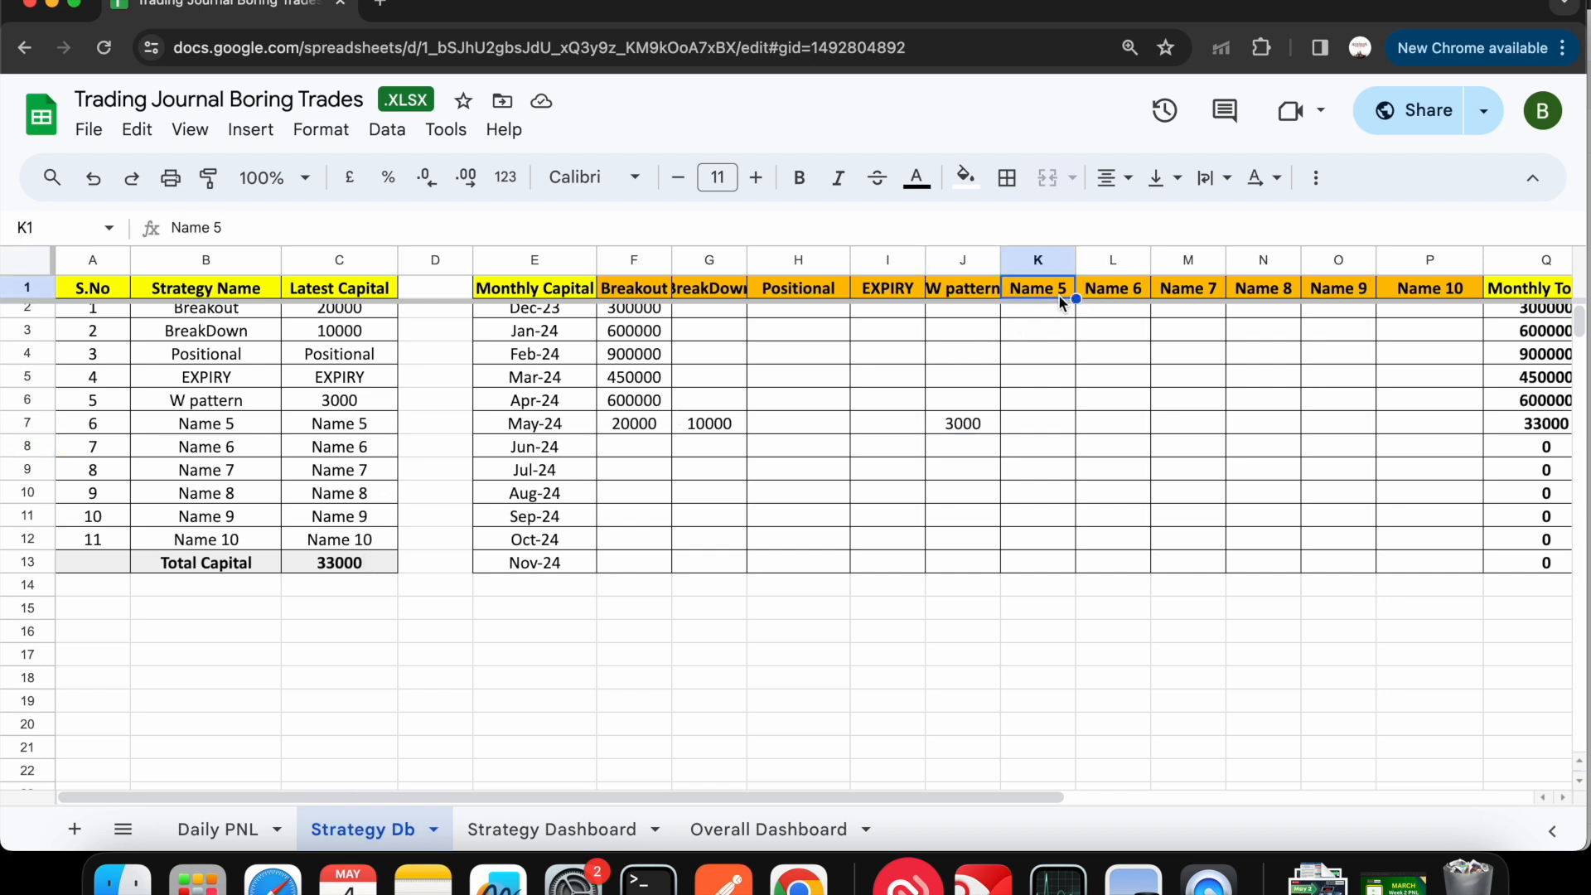
key("BackSpace")
type("M pagtgte")
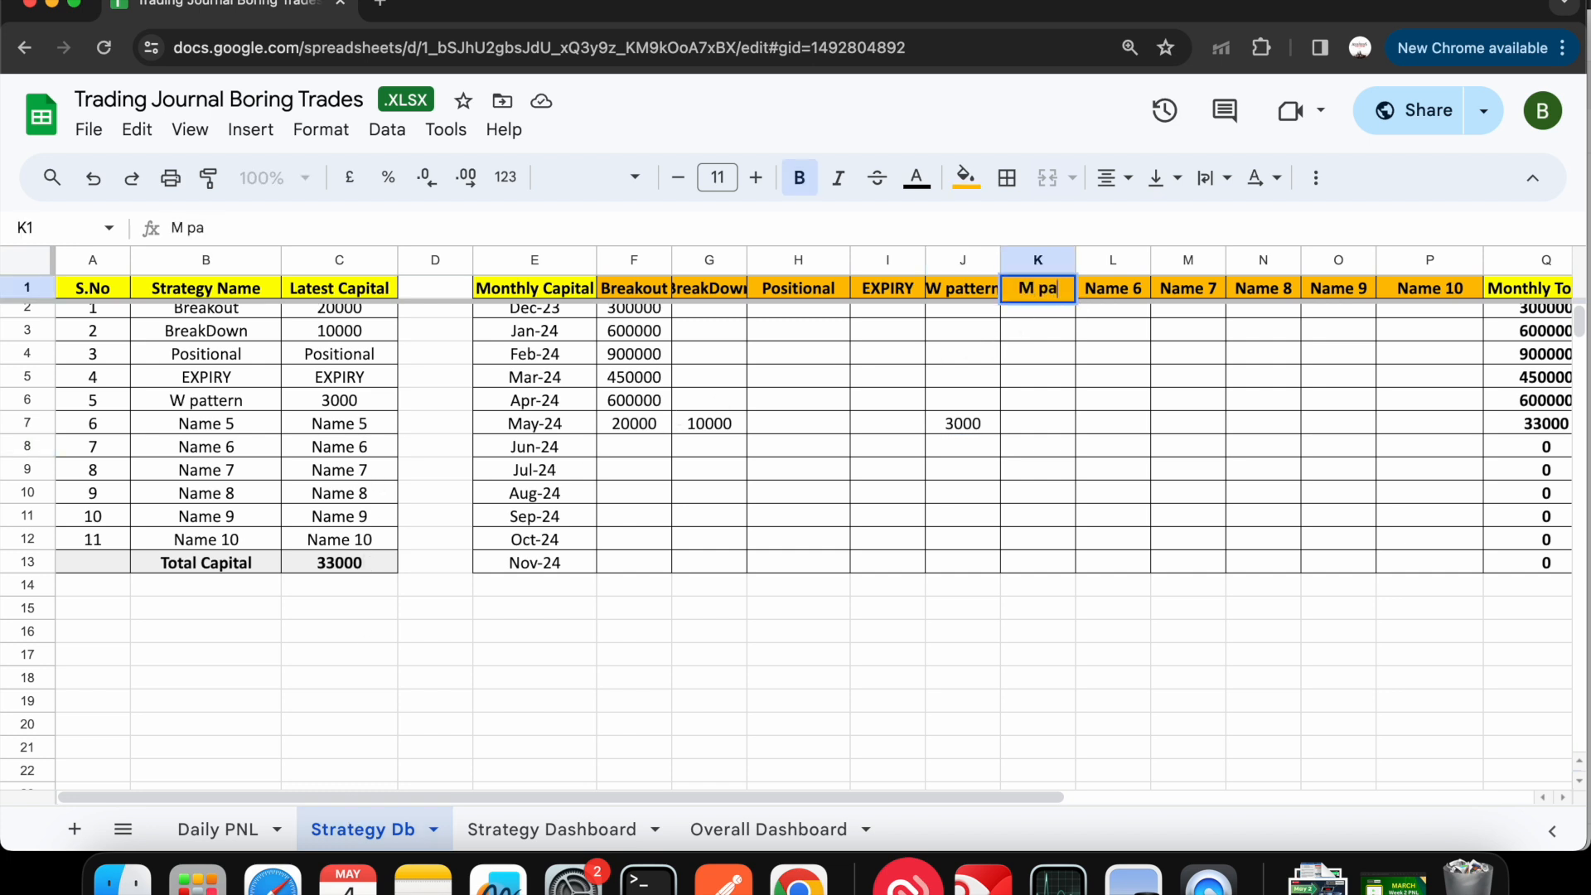
key("BackSpace")
key("BackSpace")
key("BackSpace")
key("BackSpace")
key("BackSpace")
type("ttern")
key("Return")
- Rename strategy "Name 5" in the Strategy Name list to "M pattern"
left_click(231, 435)
double_click(231, 434)
key("BackSpace")
key("BackSpace")
key("BackSpace")
key("BackSpace")
key("BackSpace")
key("BackSpace")
type("M ")
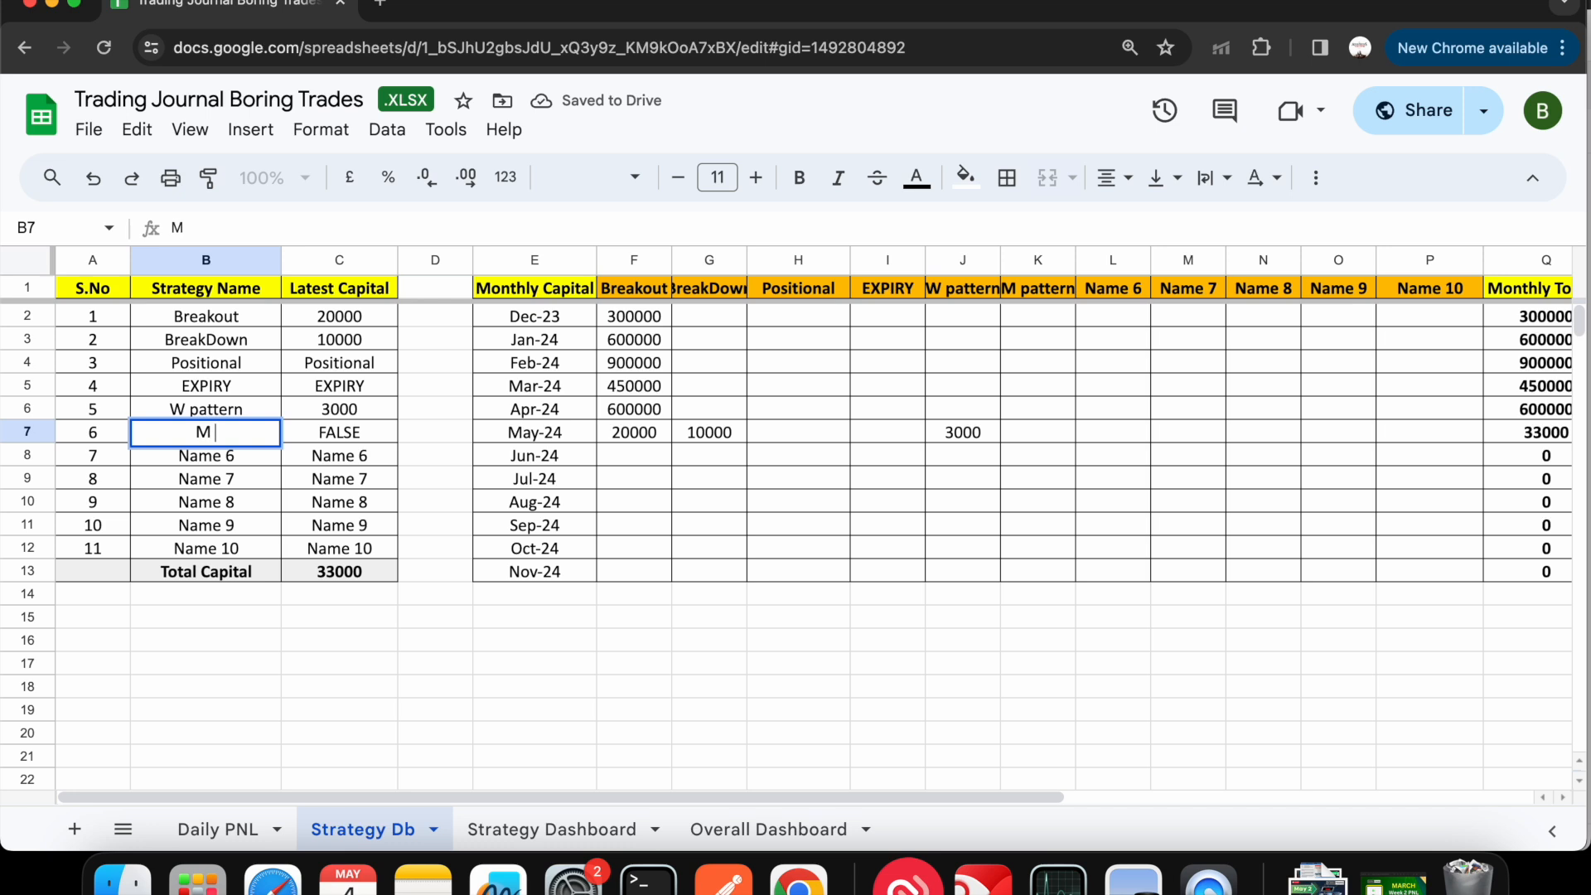
type("pat")
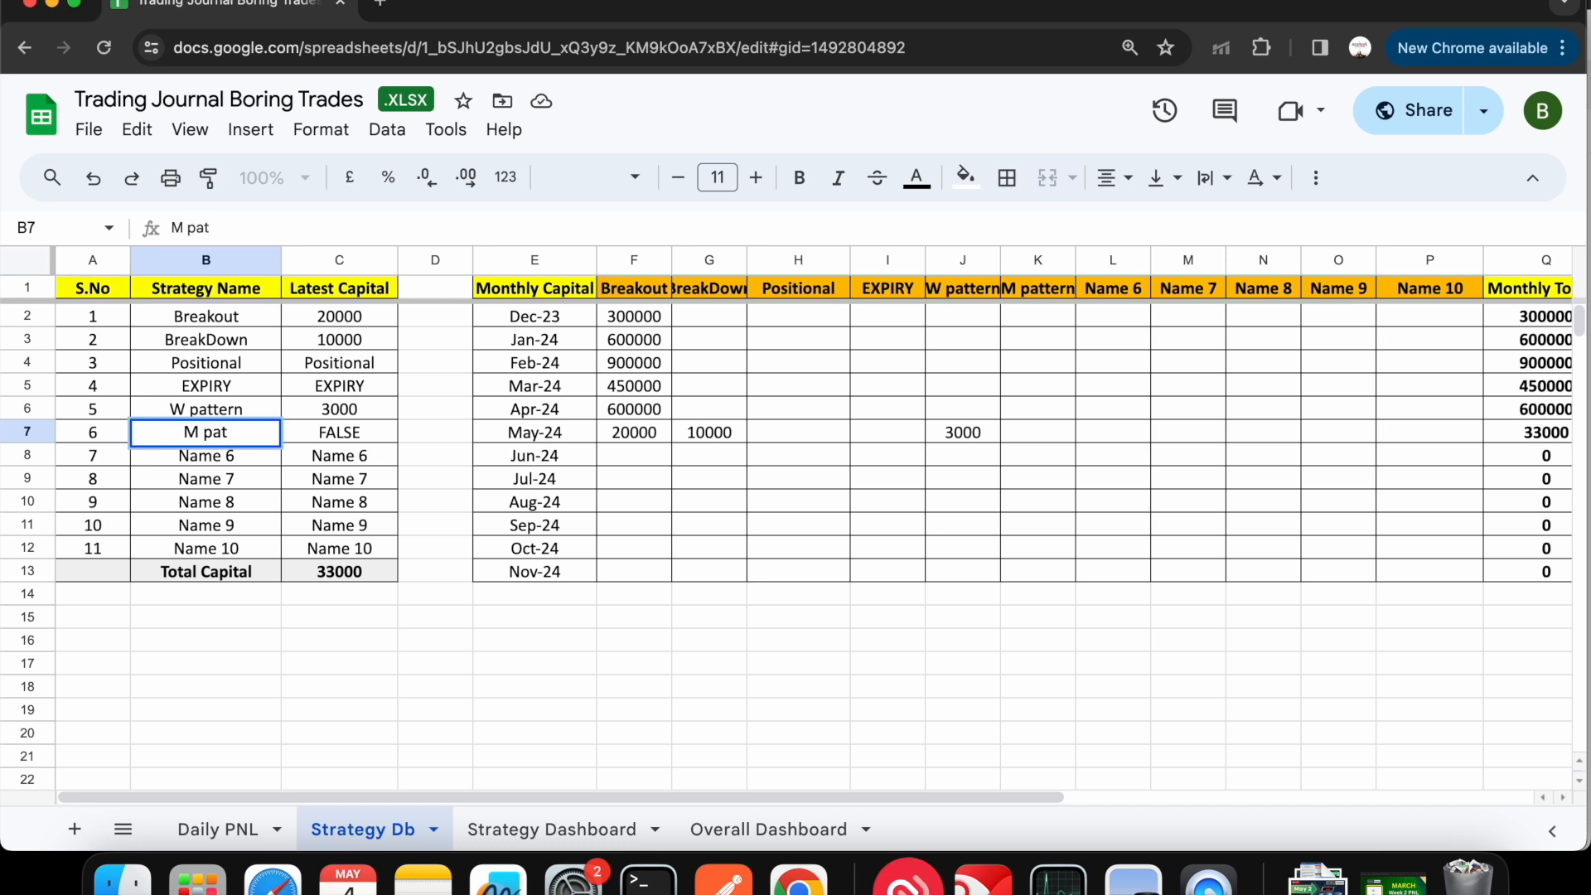
type("tern")
key("Return")
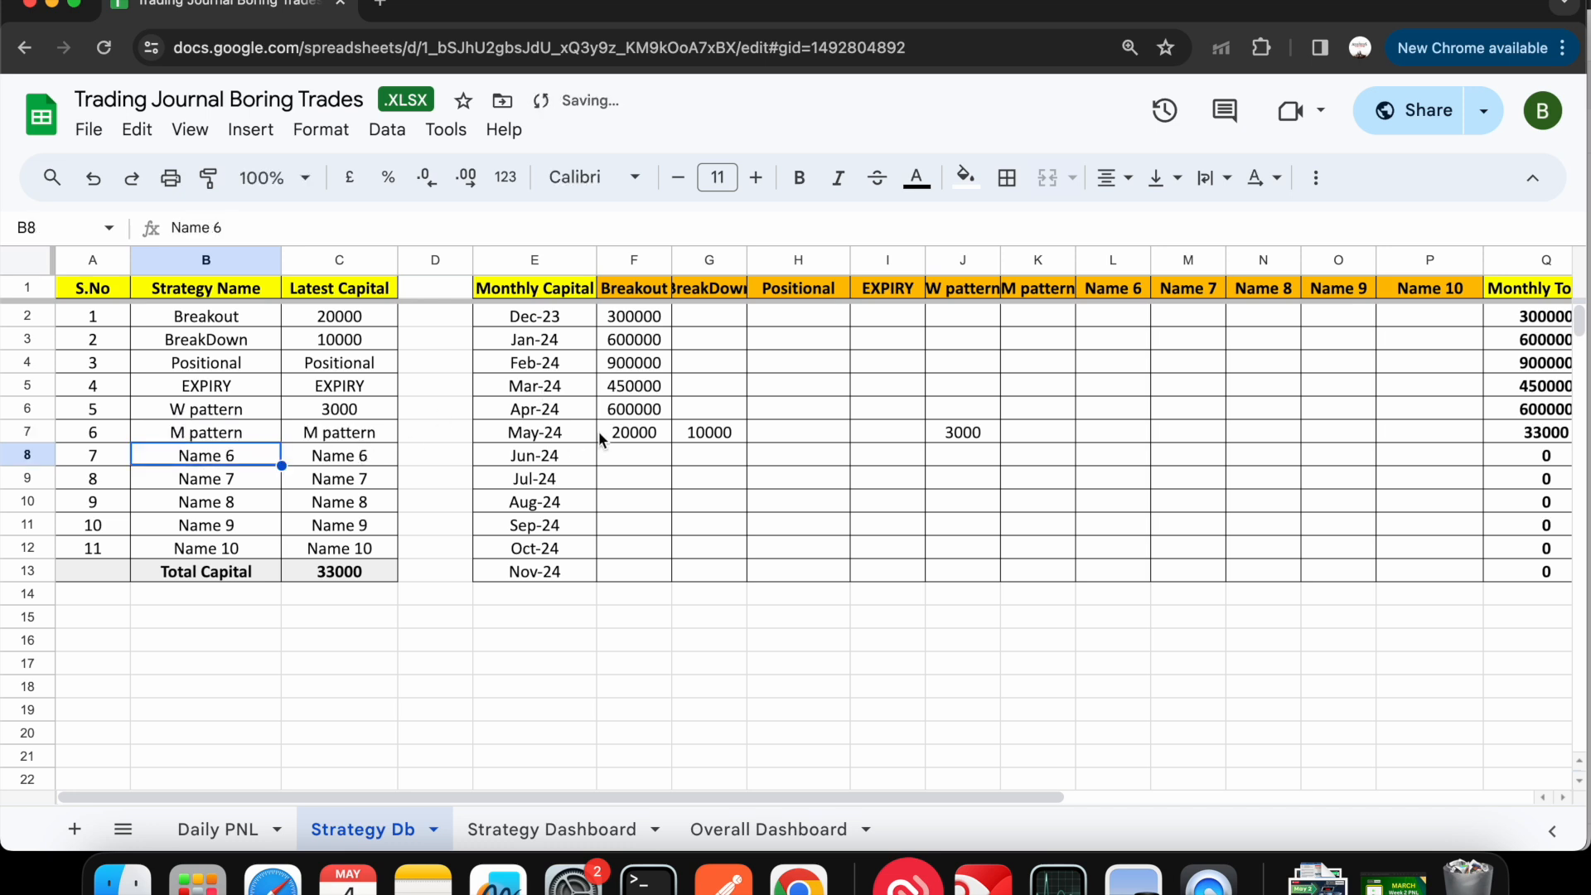
- On the Daily PNL sheet, enter 500 for Breakout and -500 for BreakDown on 6-May-24
left_click(233, 827)
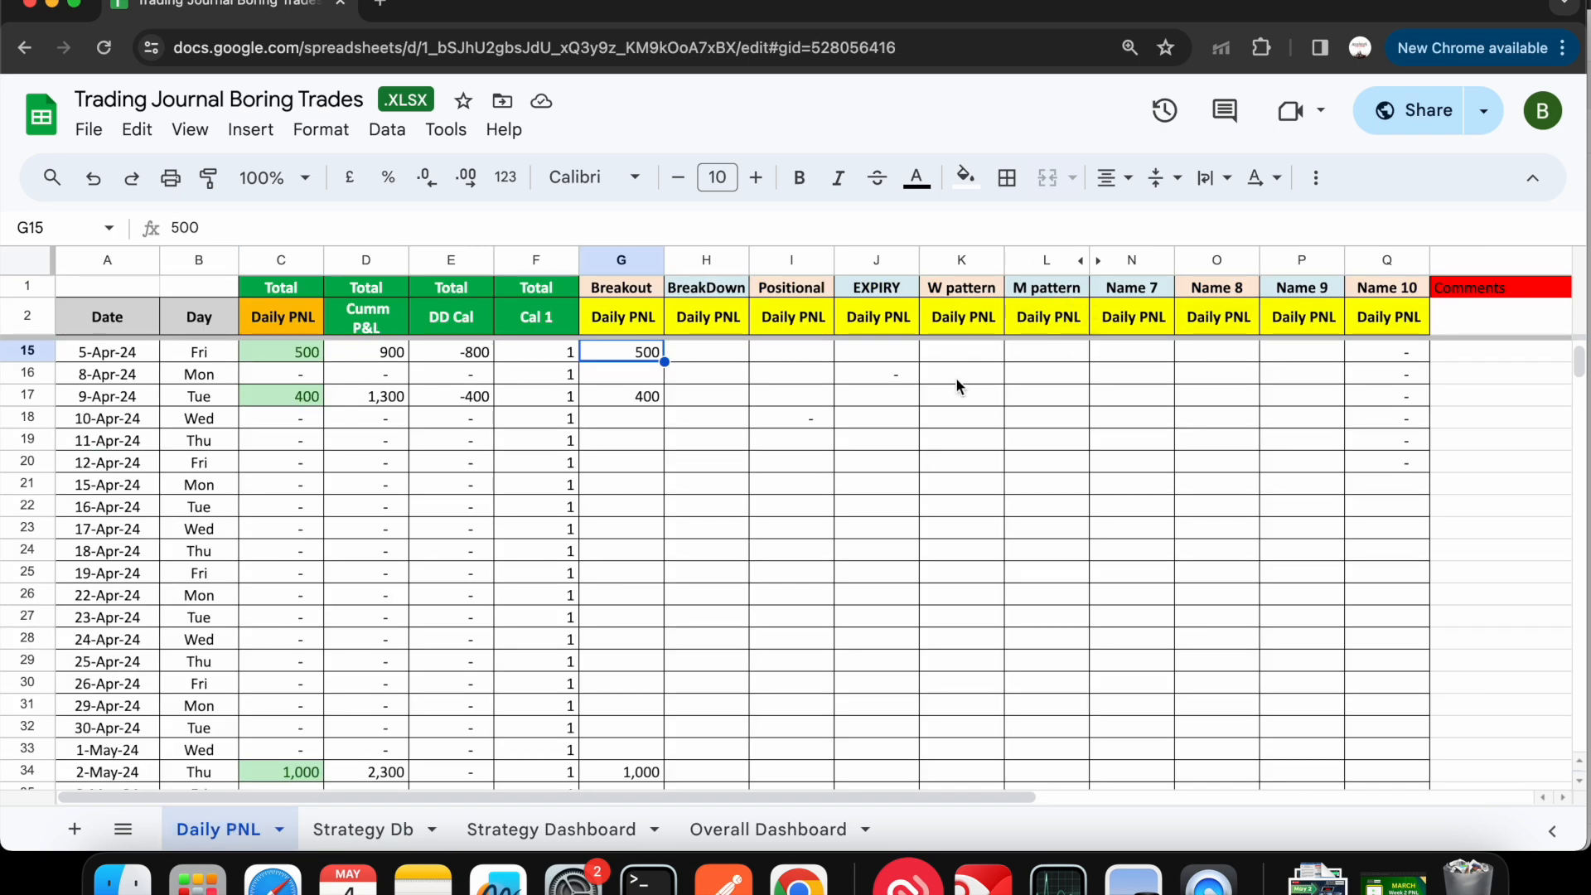
scroll(896, 515, "down", 4)
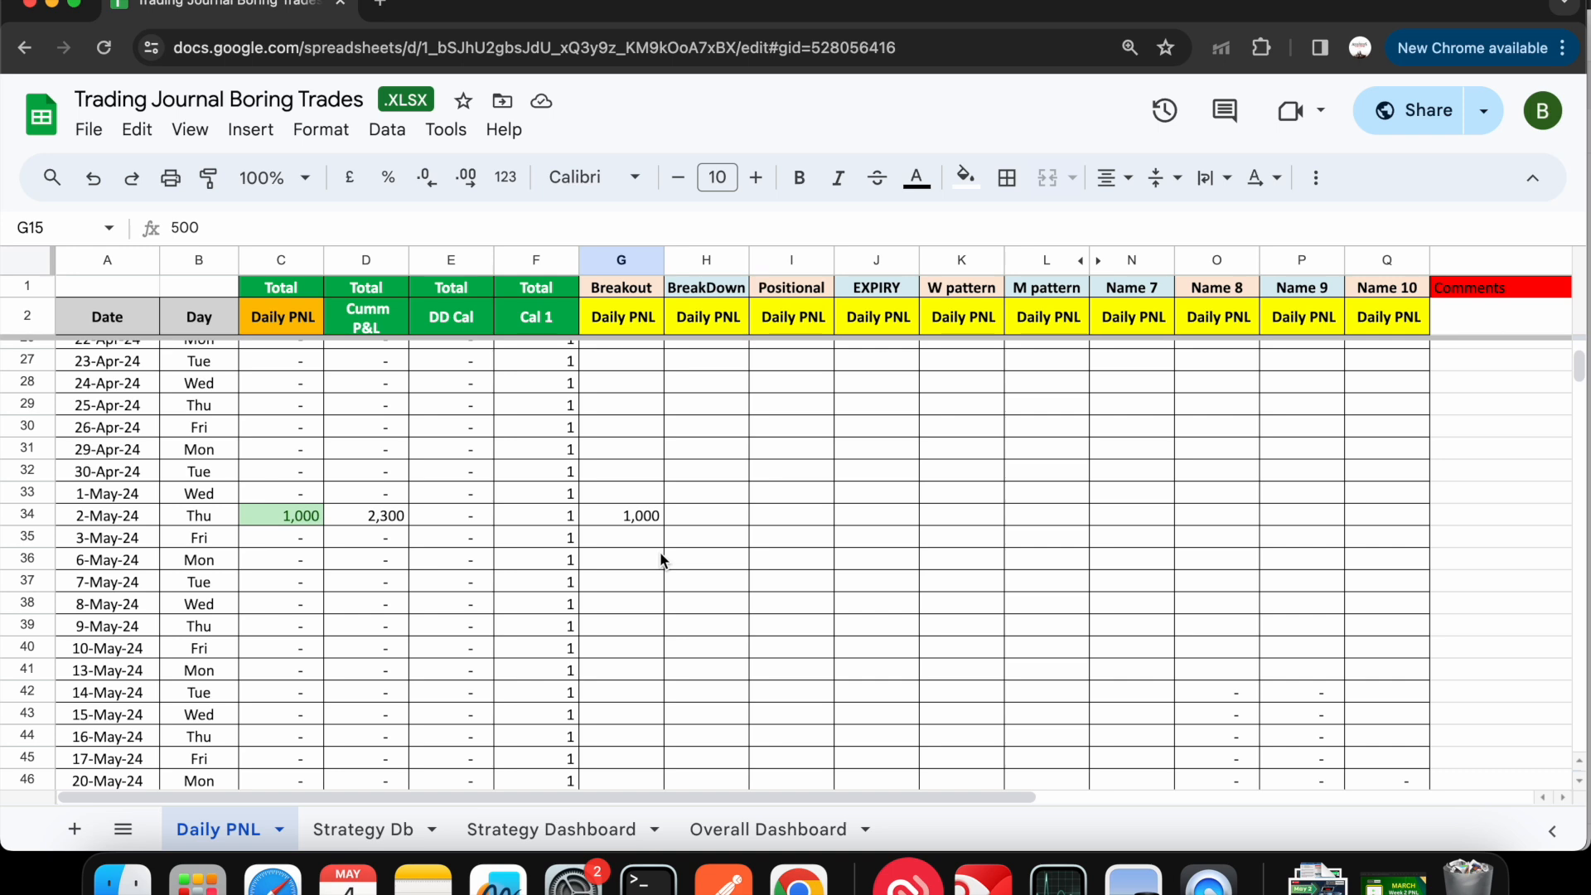
scroll(661, 553, "up", 1)
double_click(628, 601)
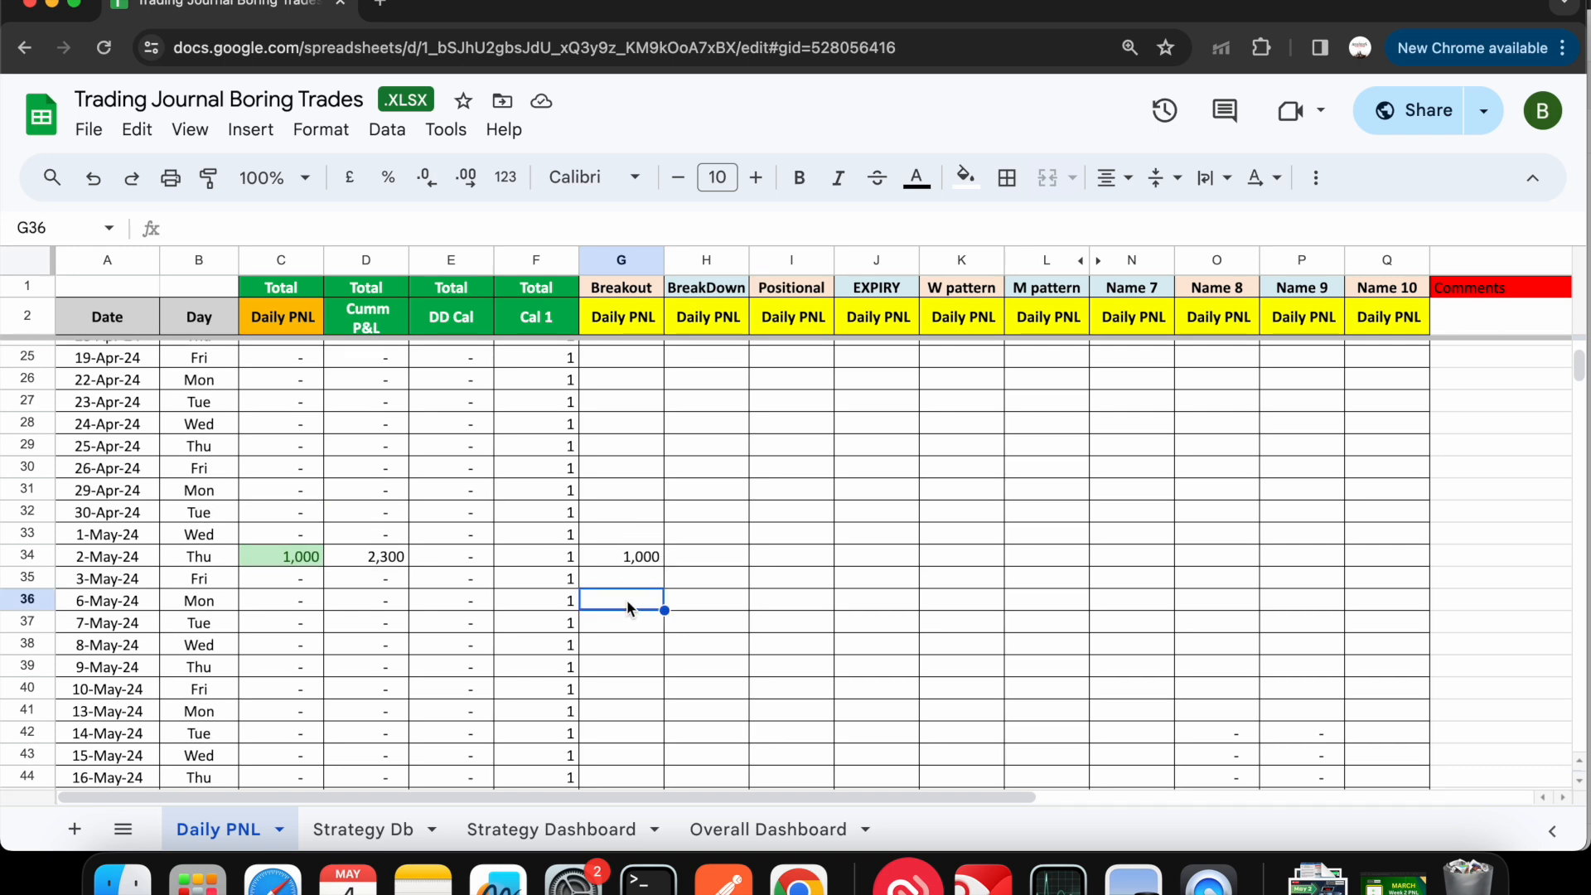
type("500")
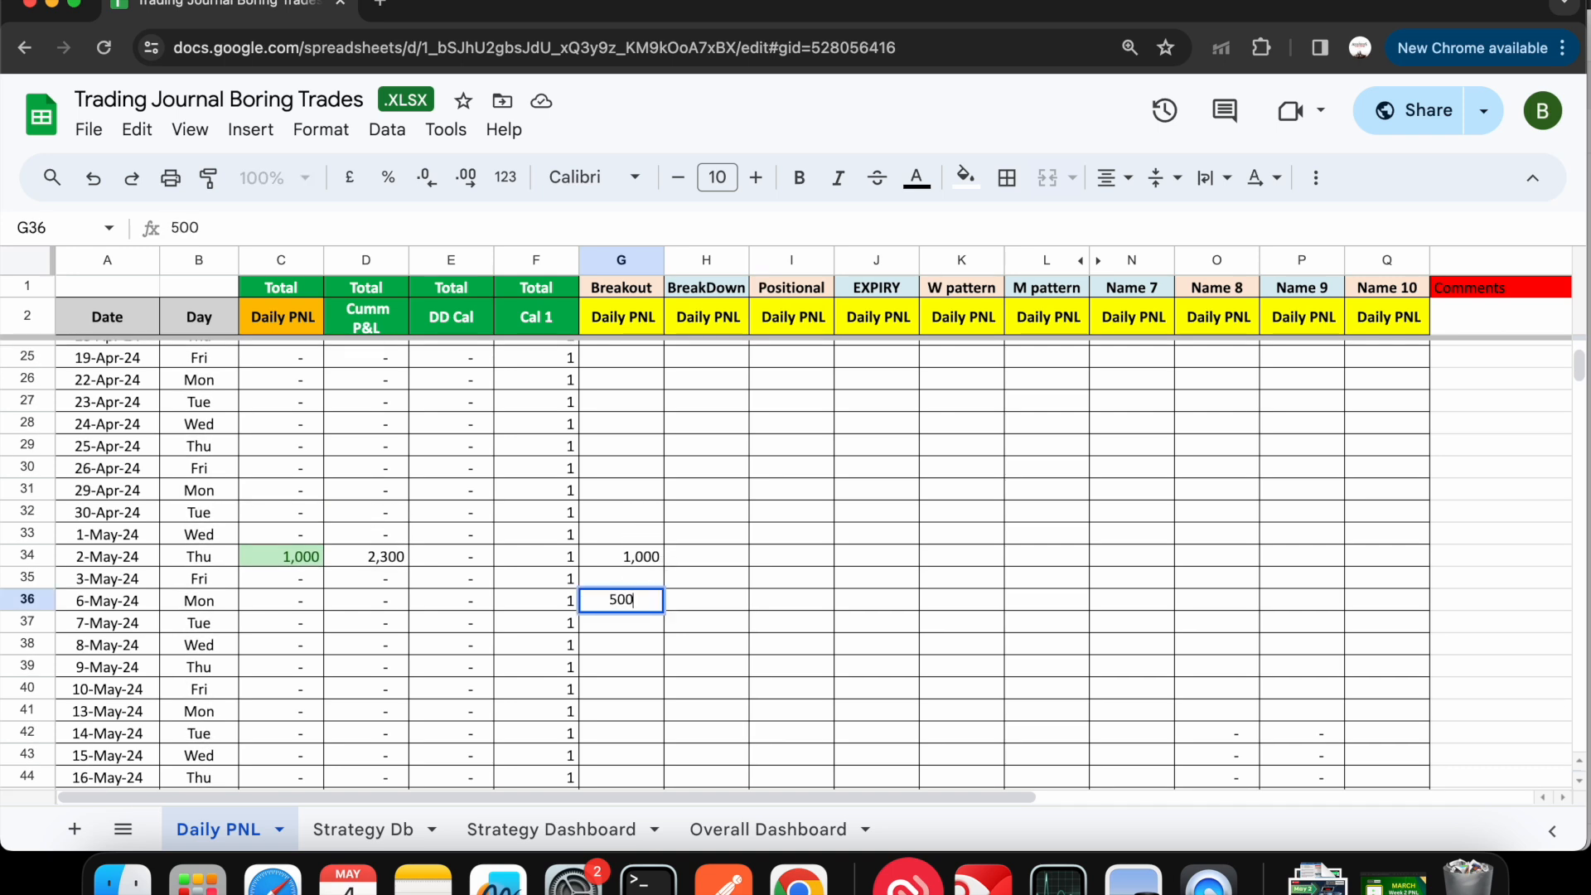
double_click(720, 607)
type("-500")
key("Return")
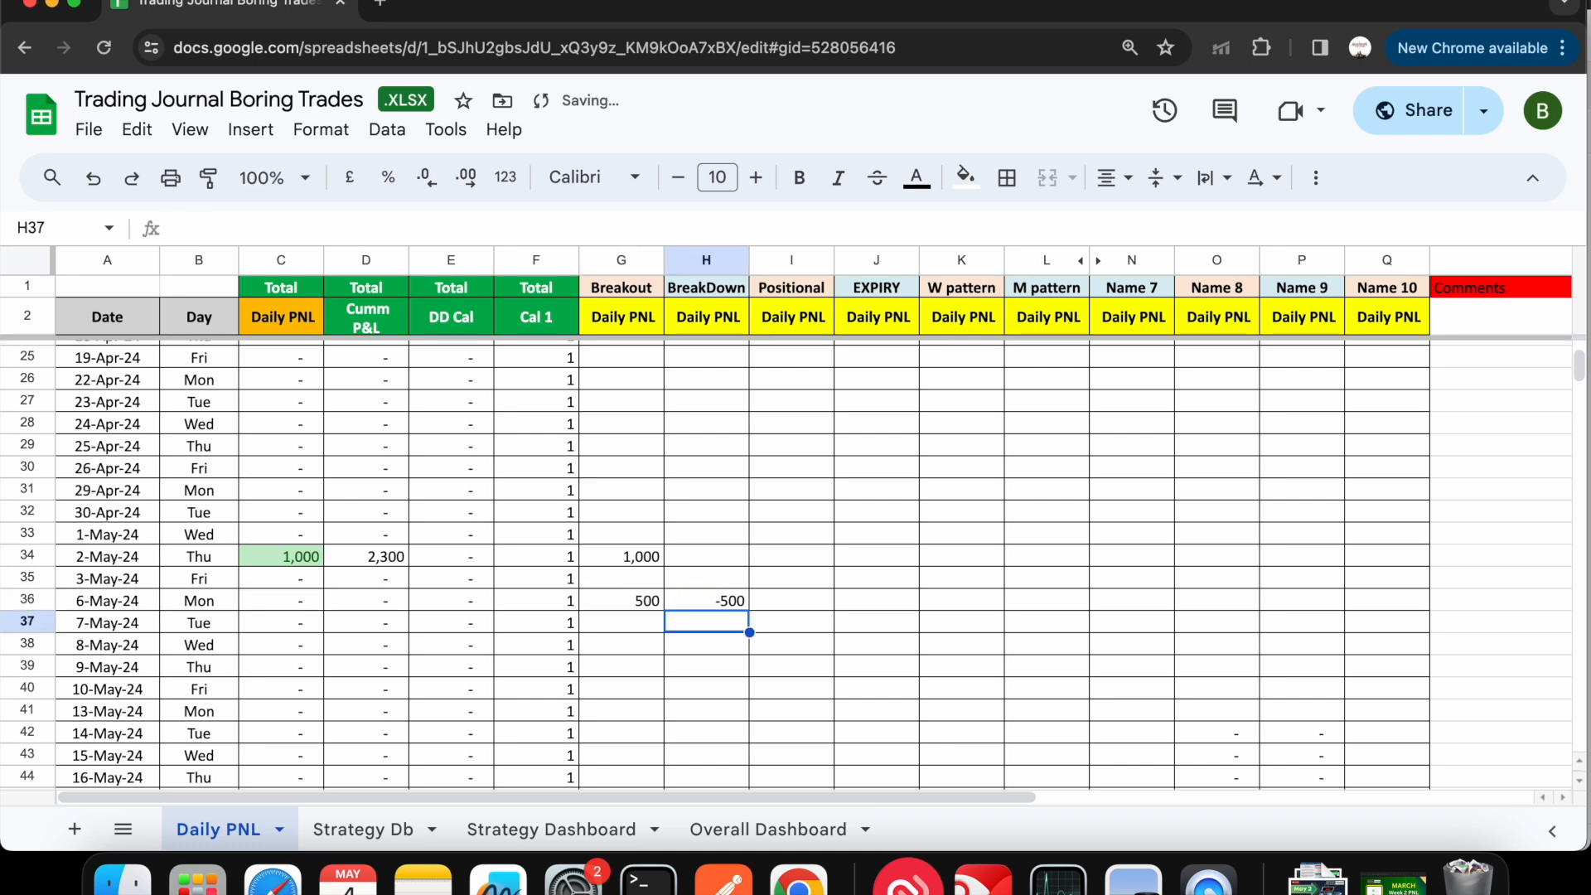
- Enter 1000 for Positional and -2000 for W pattern on 6-May-24
double_click(800, 605)
type("1000")
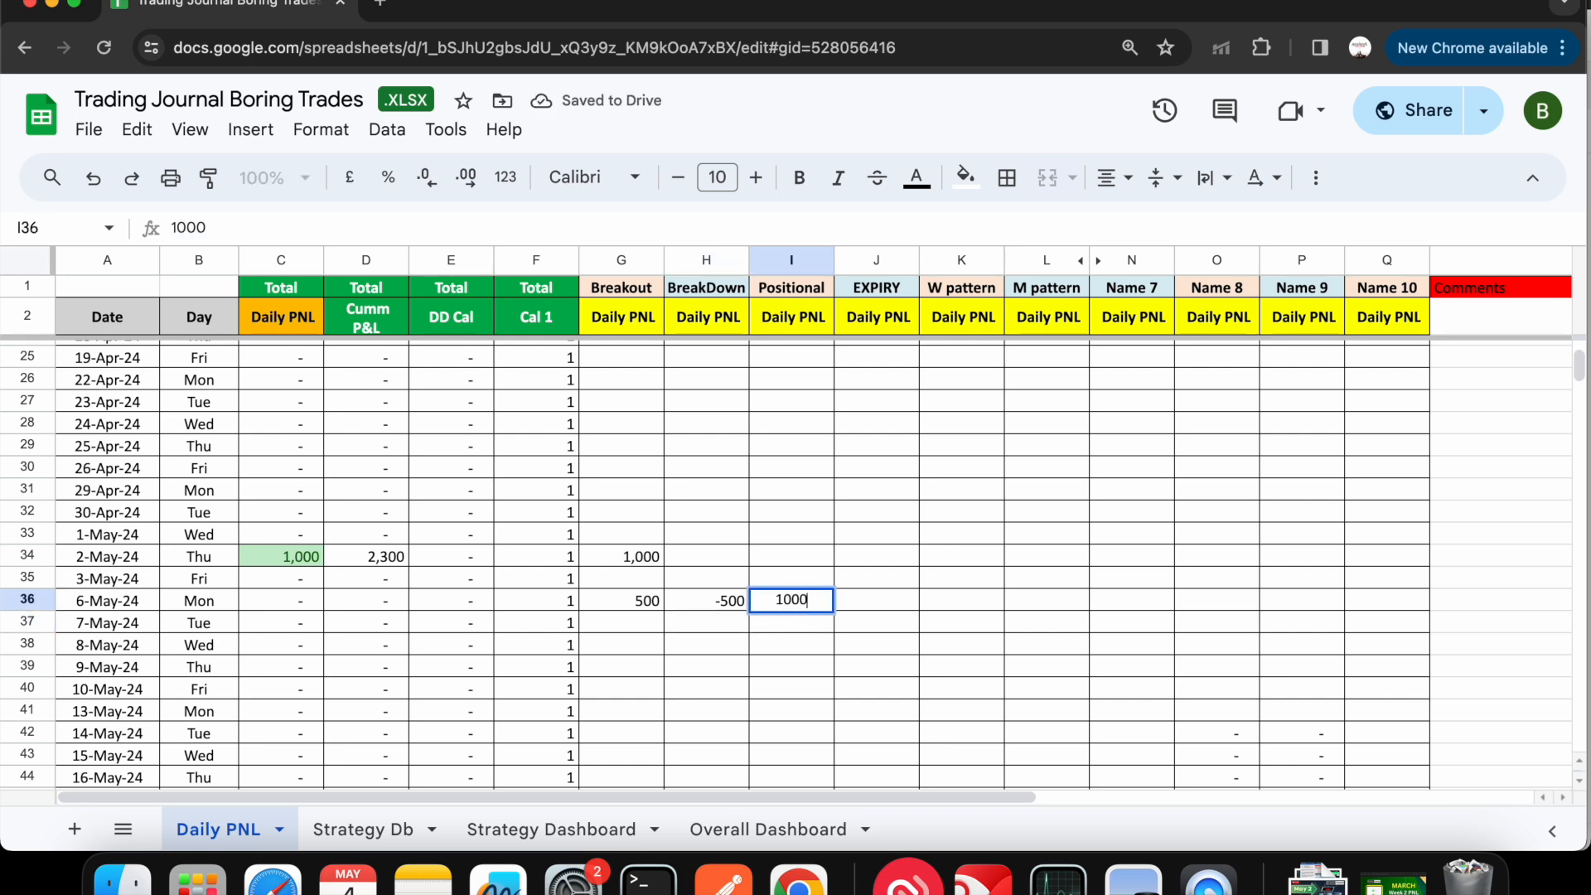
key("Return")
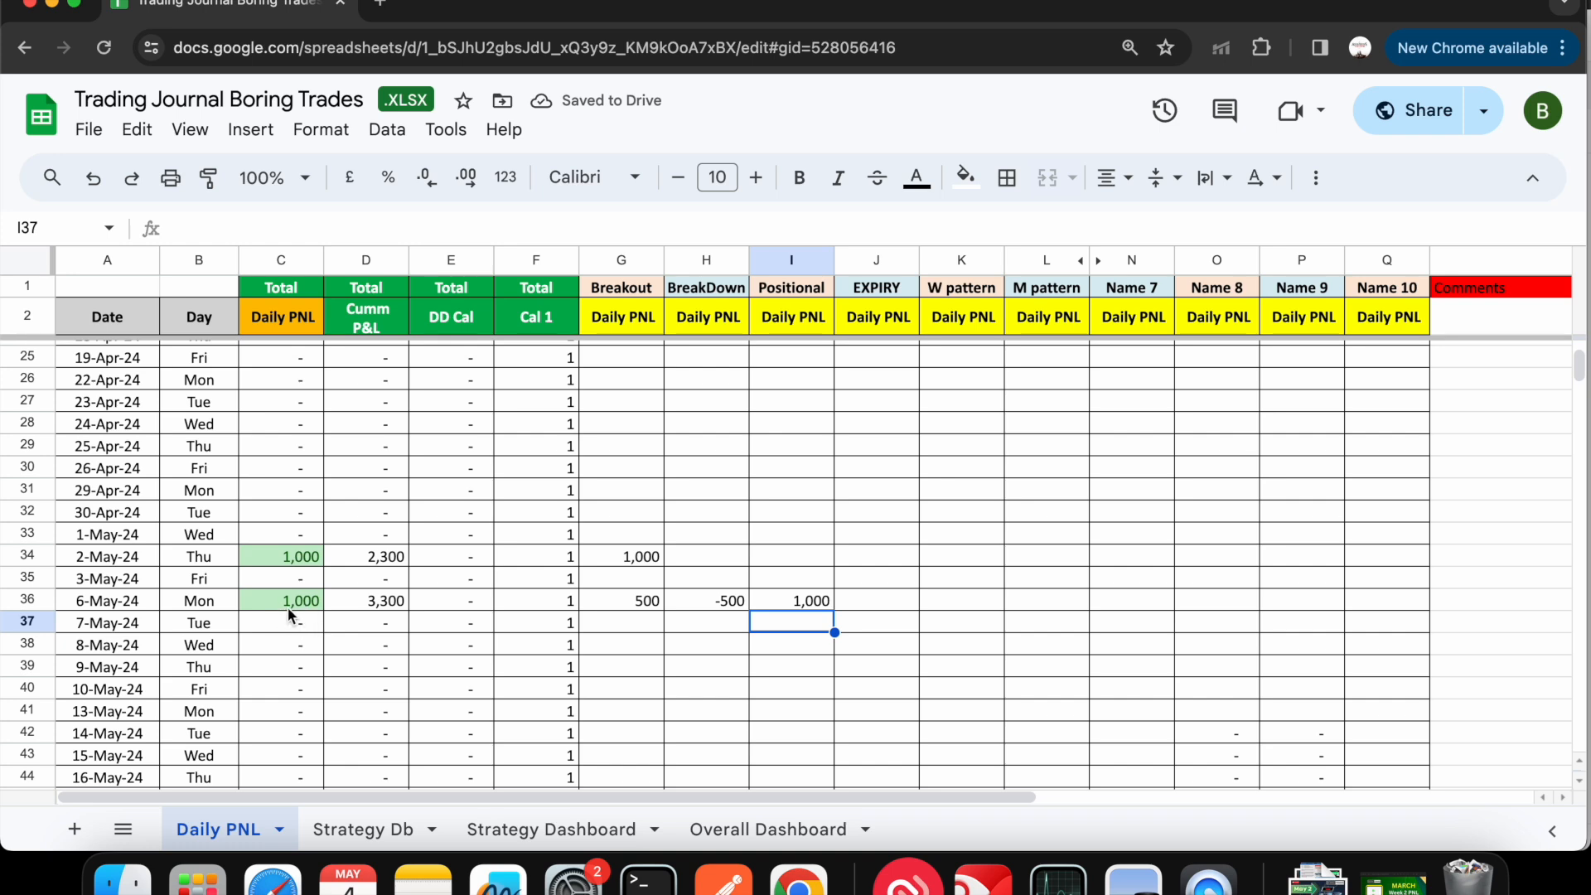
left_click(897, 594)
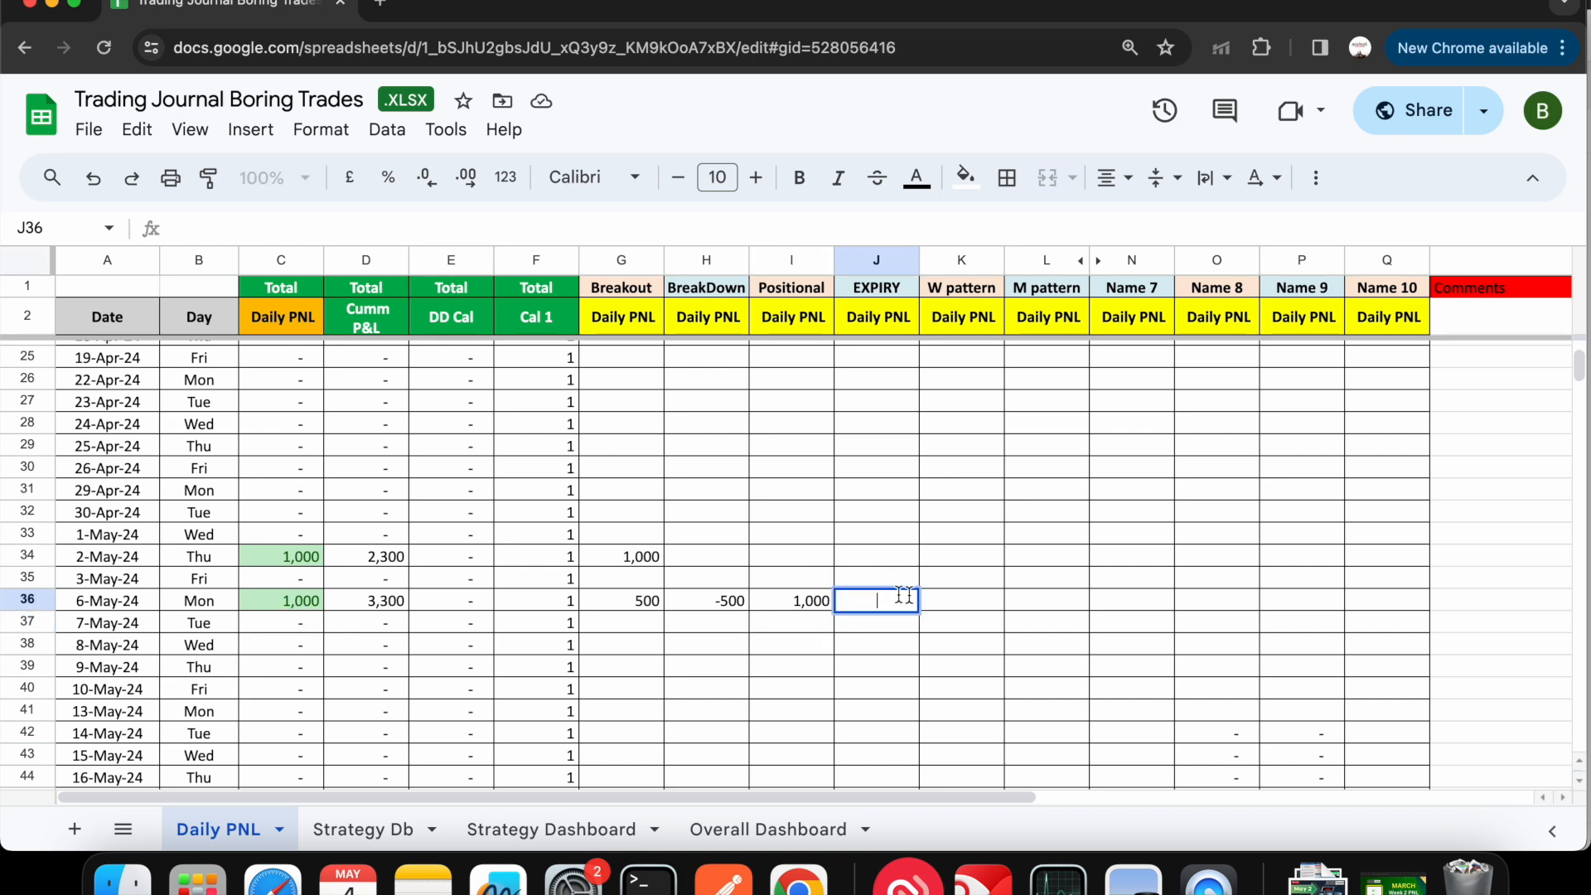
left_click(945, 588)
type("-2,0")
type("000")
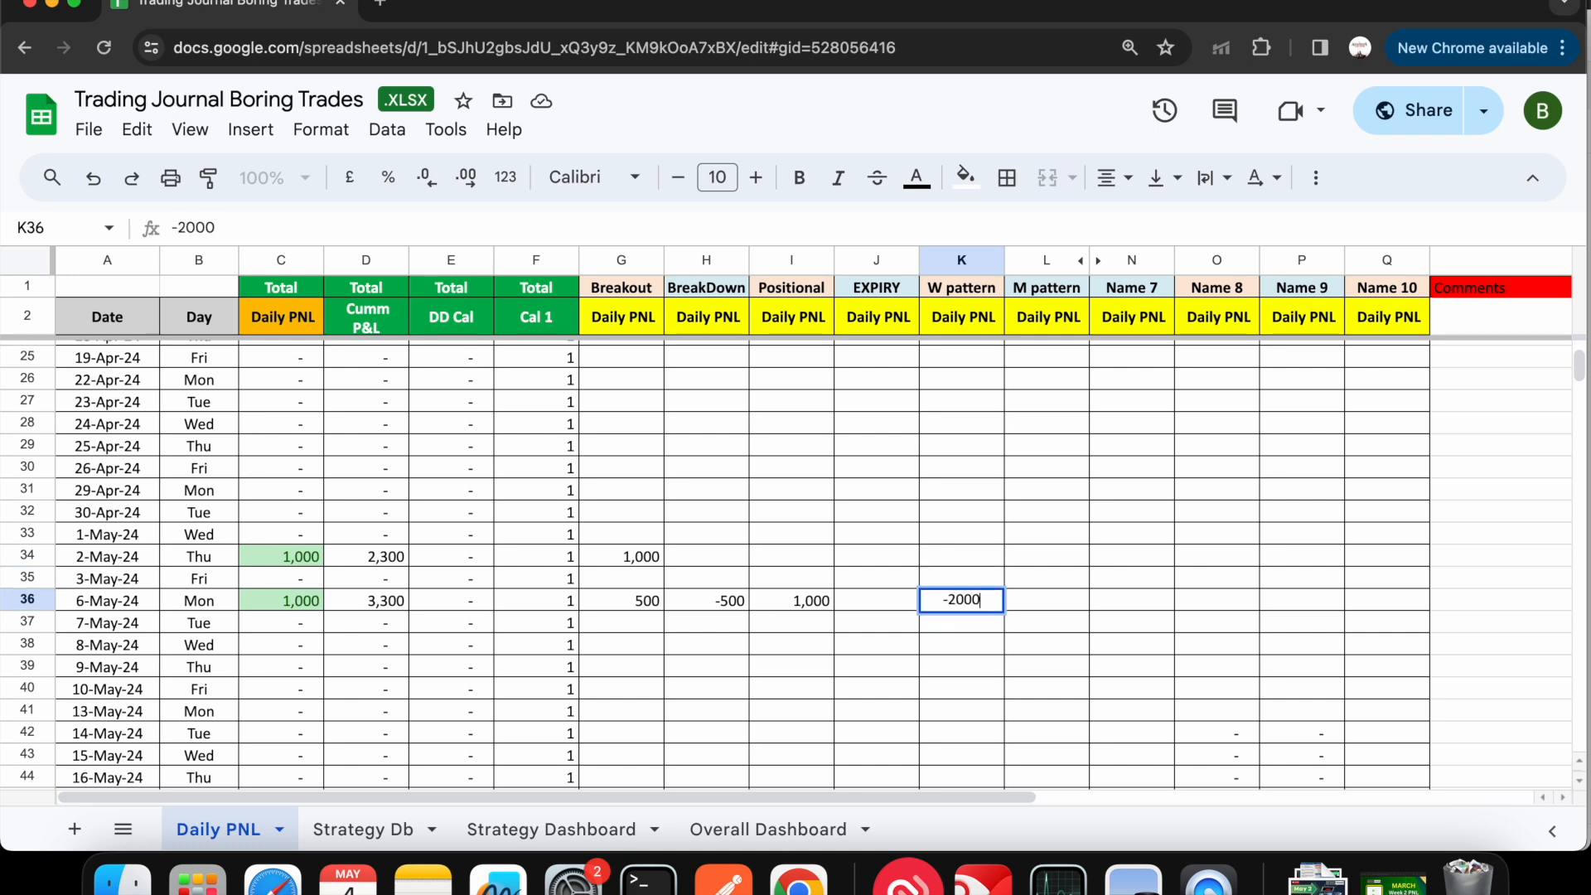
key("Return")
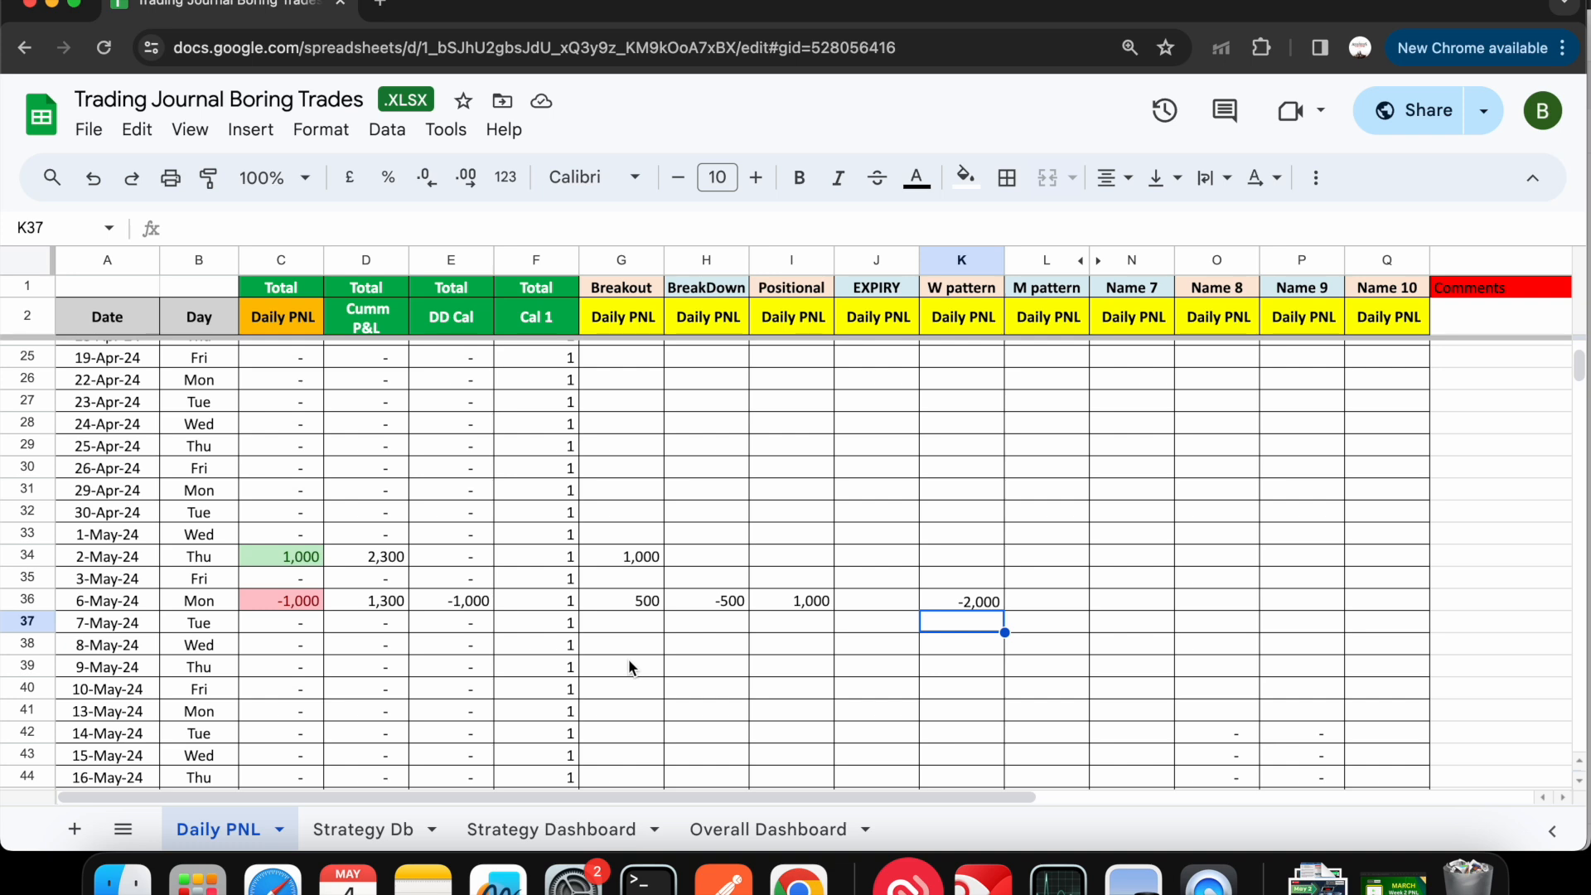
- Enter 1000 for Breakout and 3000 for W pattern on 9-May-24
double_click(628, 659)
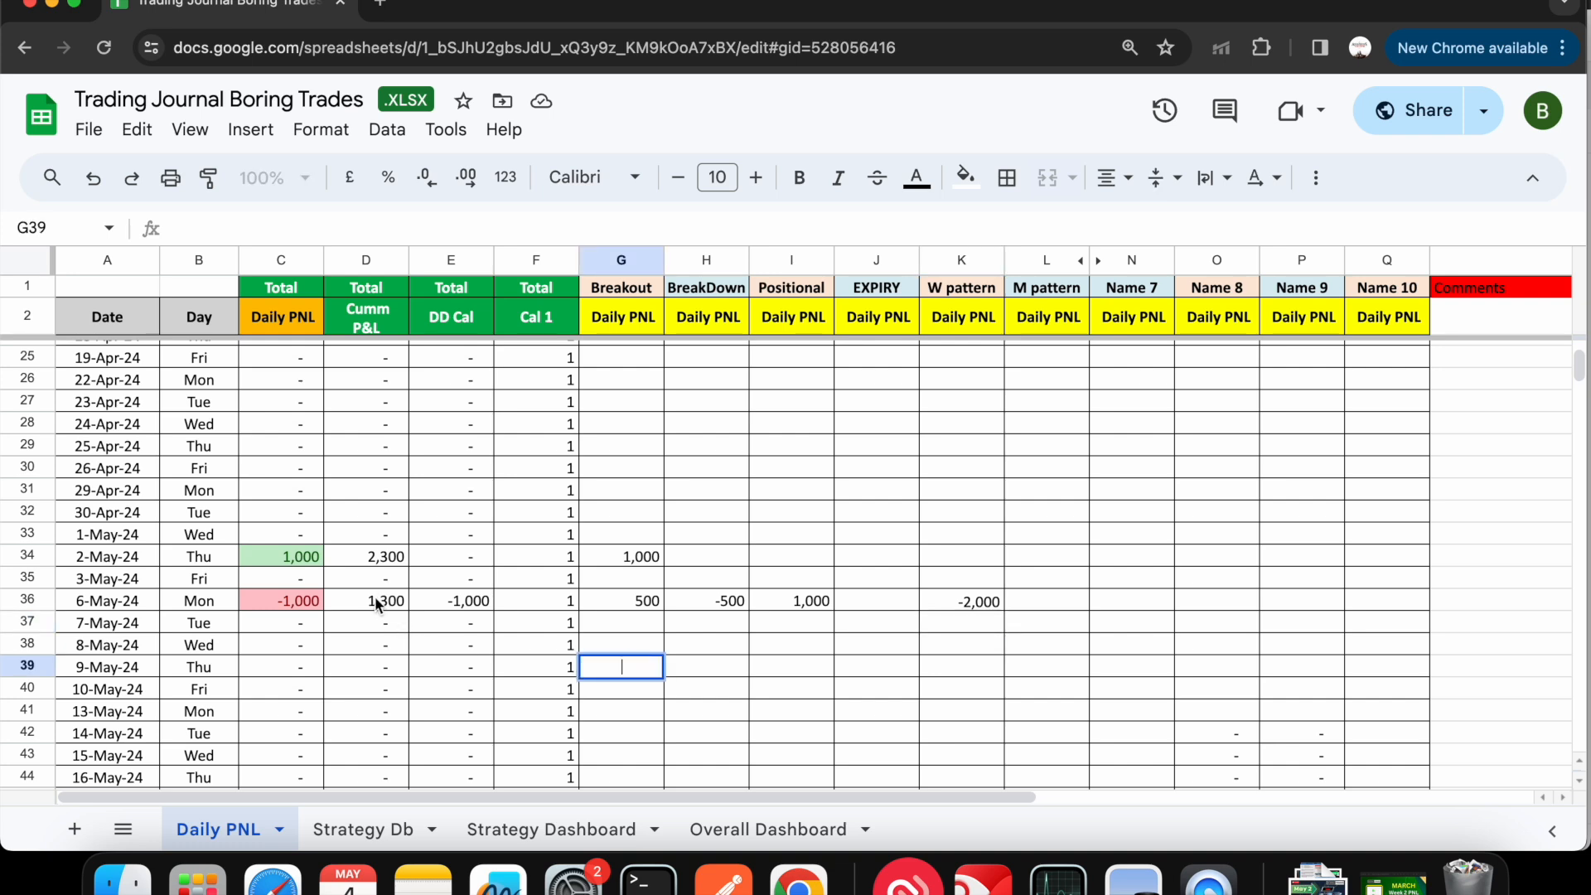
left_click(626, 667)
type("1000")
key("Return")
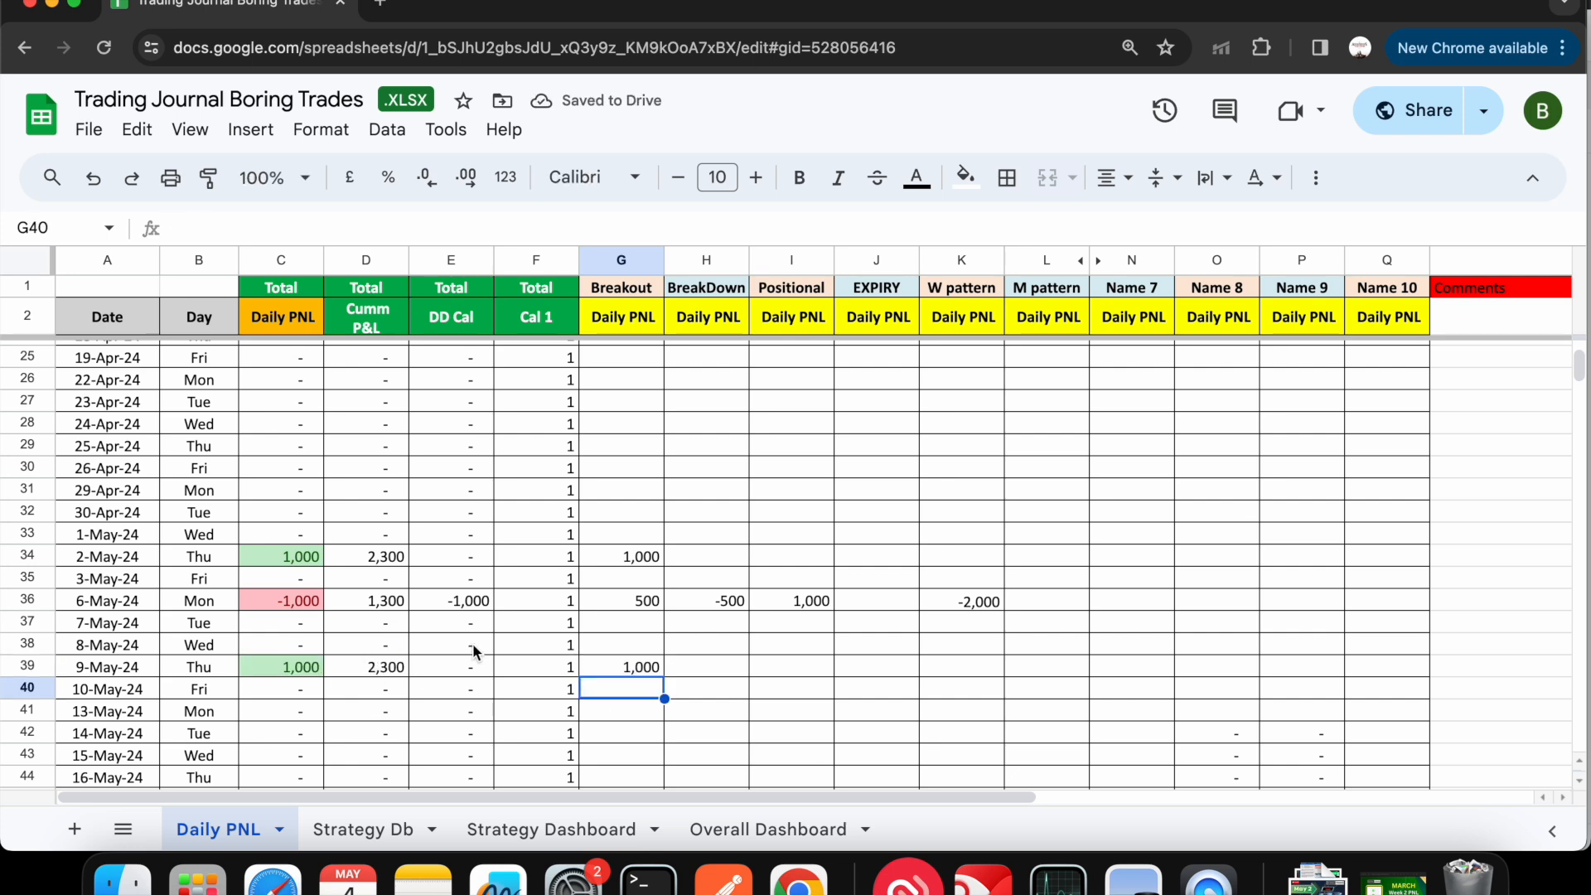
left_click(970, 675)
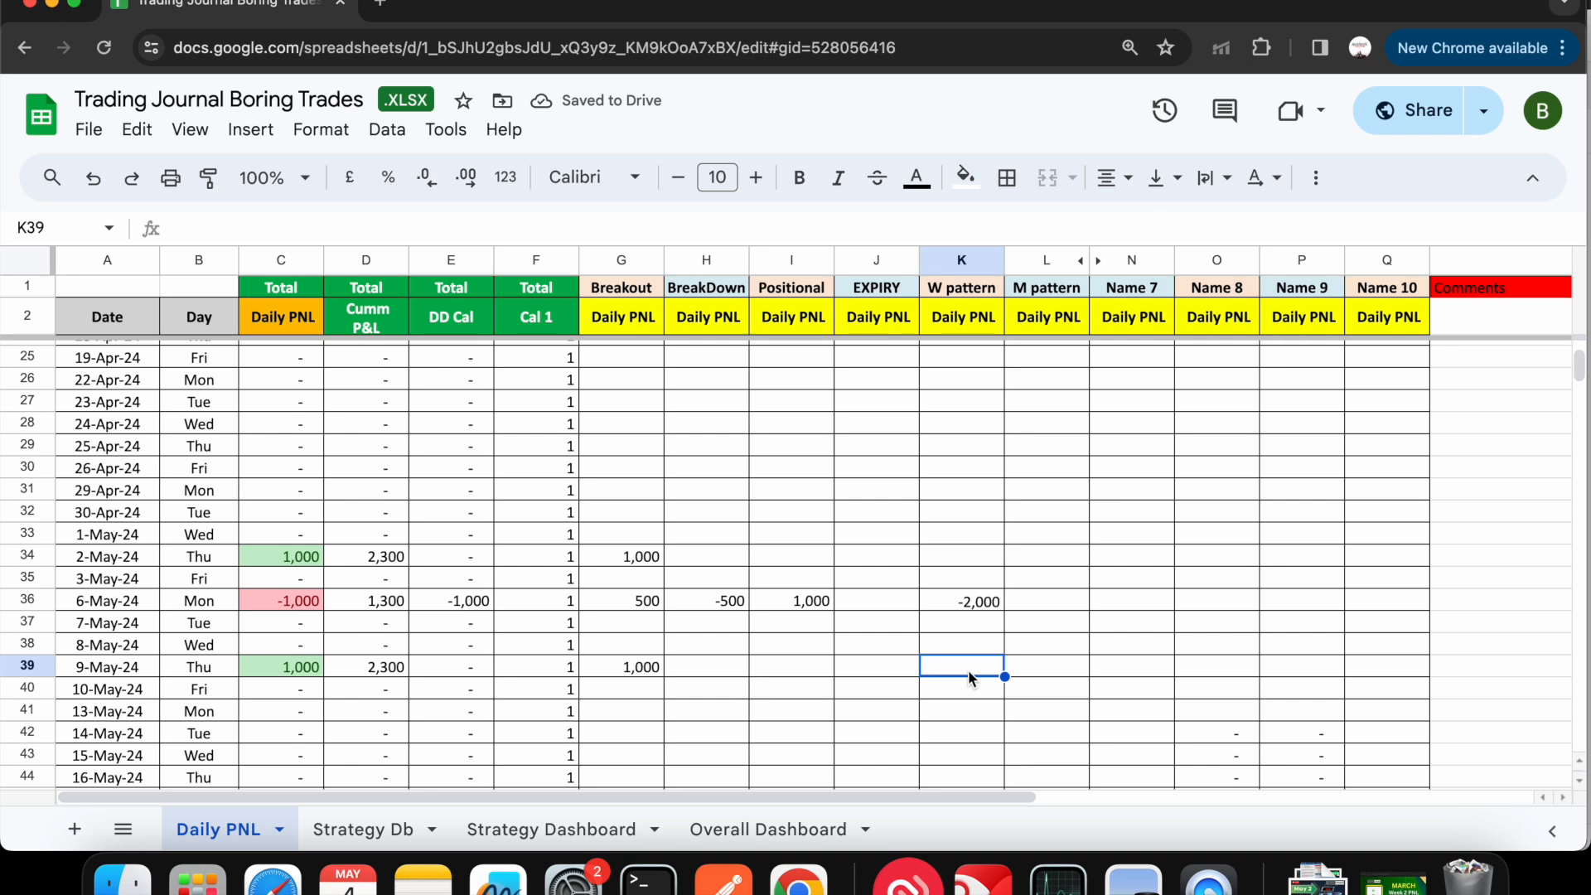
type("3,")
type("000")
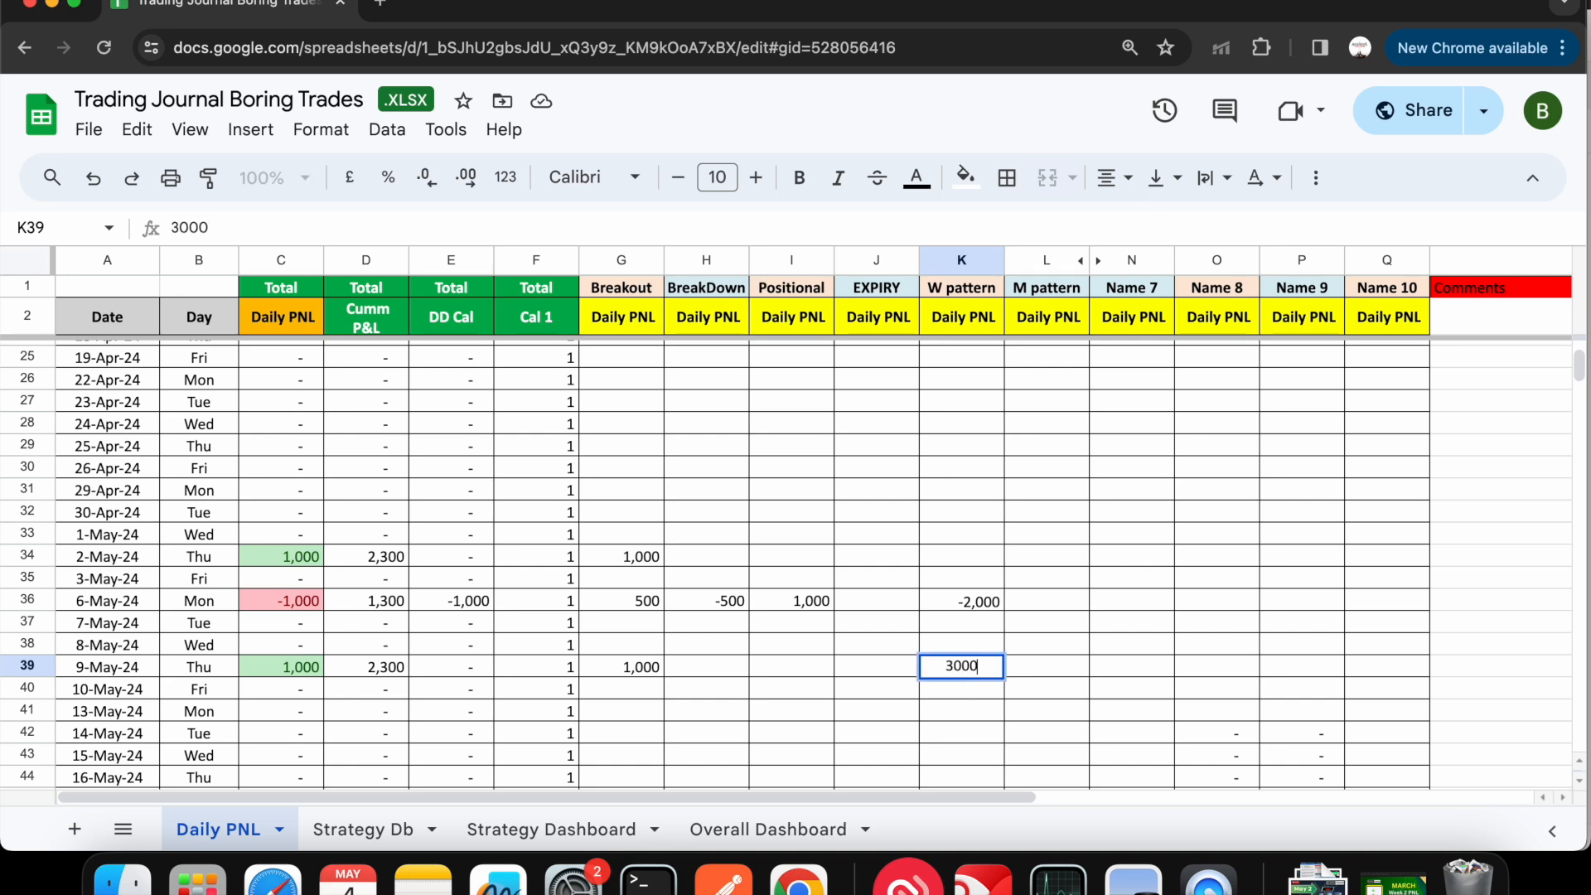
key("Return")
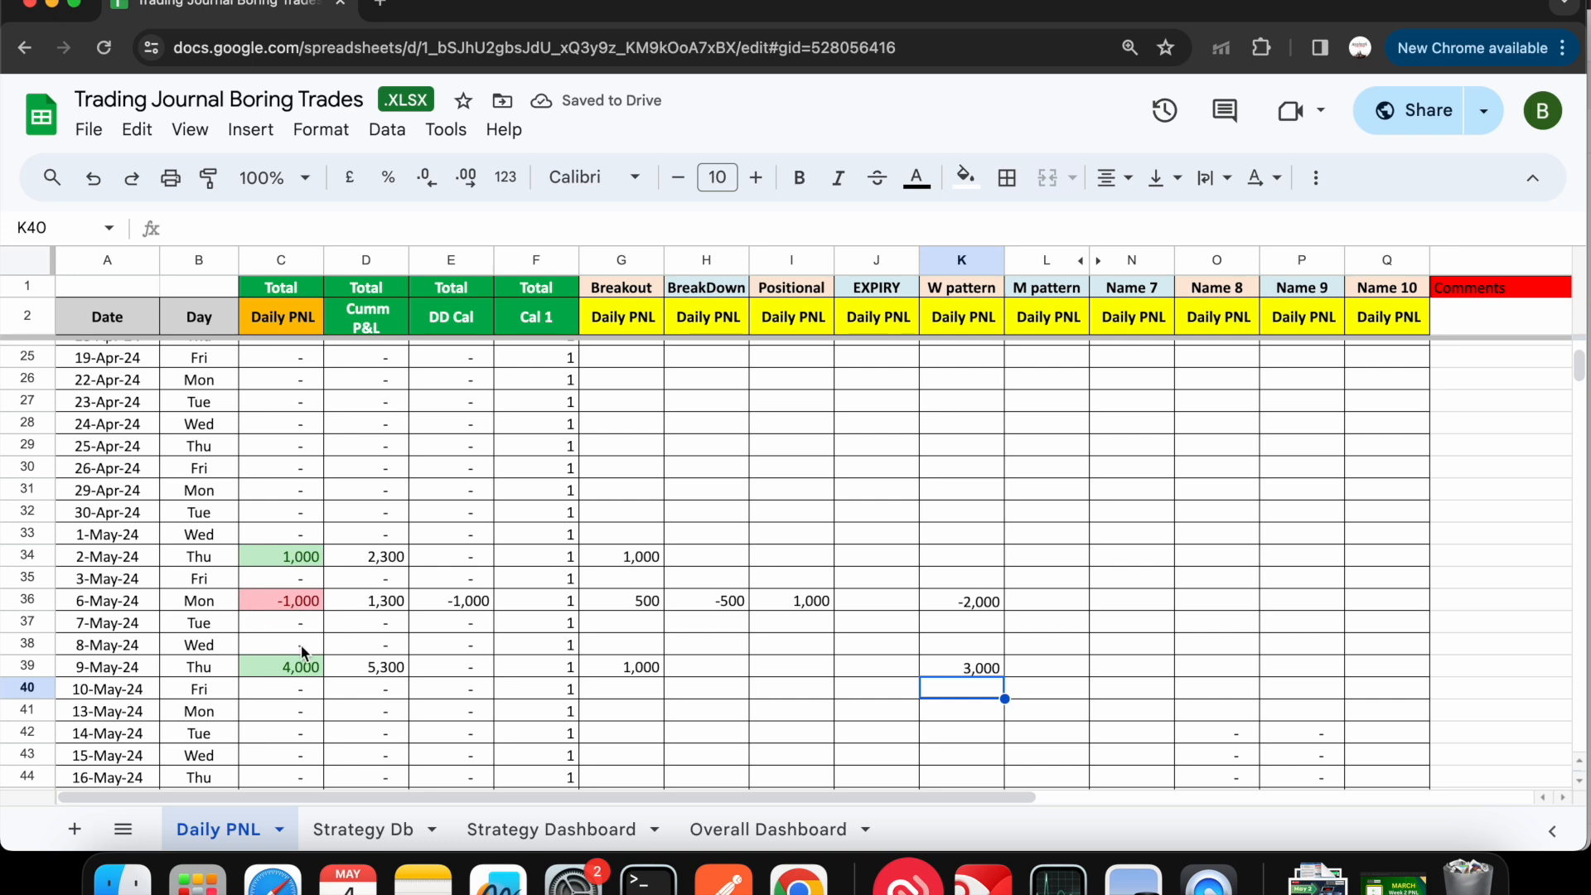
- Try out placeholder text in the Comments column for 9-May-24 and clear it again
double_click(1493, 671)
type("kvkfvmkvf")
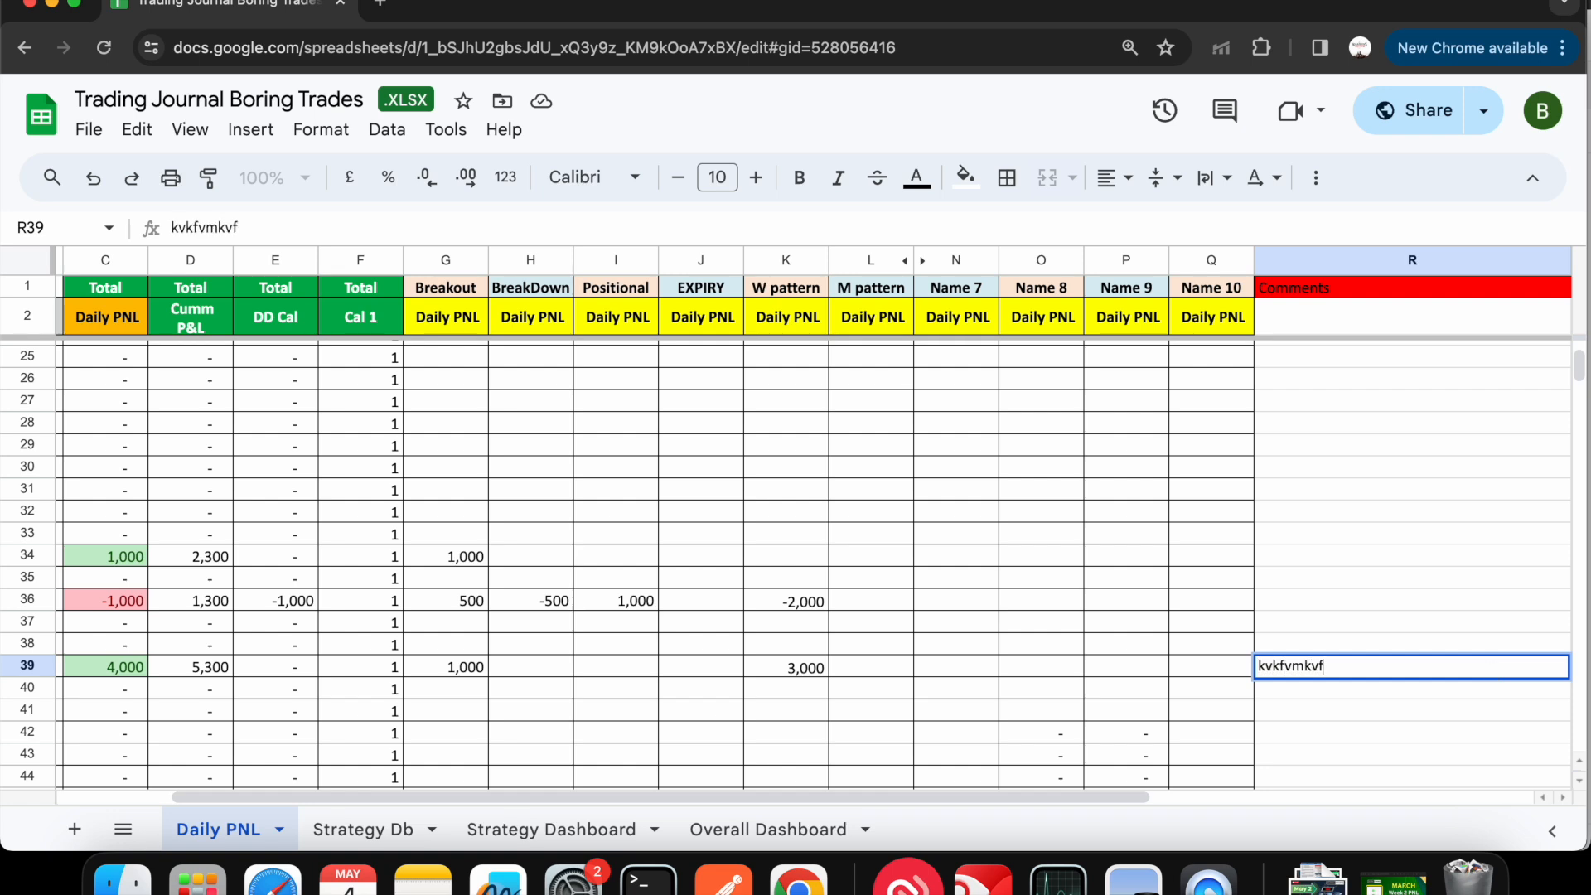
type(", cdmdkdfkkdf")
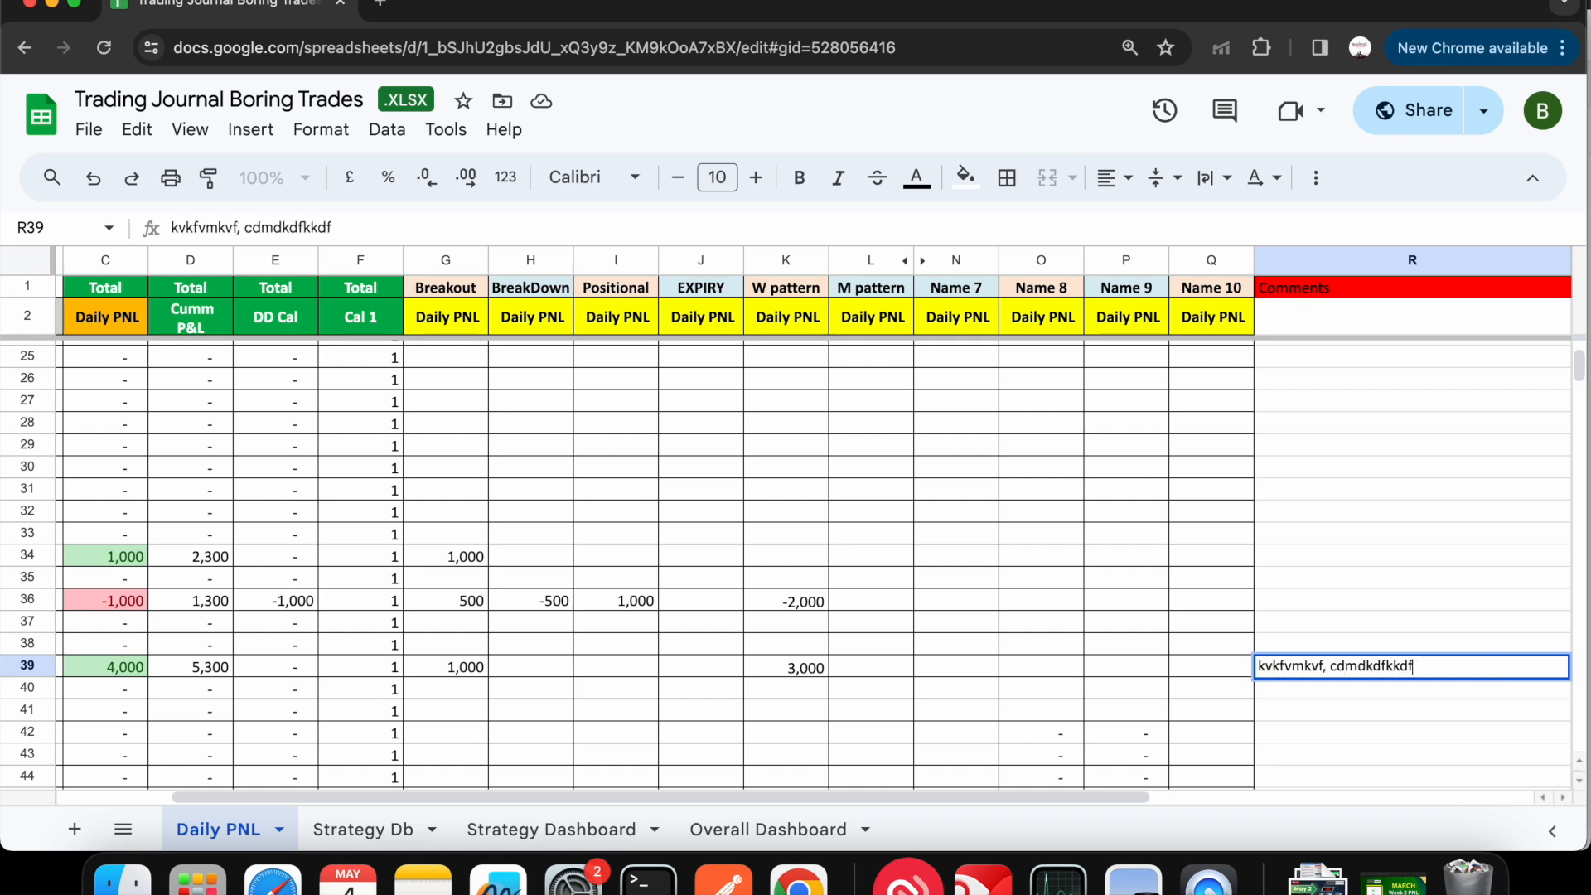
key("BackSpace")
key("BackSpace")
key("BackSpace")
key("BackSpace")
key("BackSpace")
key("BackSpace")
key("BackSpace")
key("BackSpace")
key("BackSpace")
key("BackSpace")
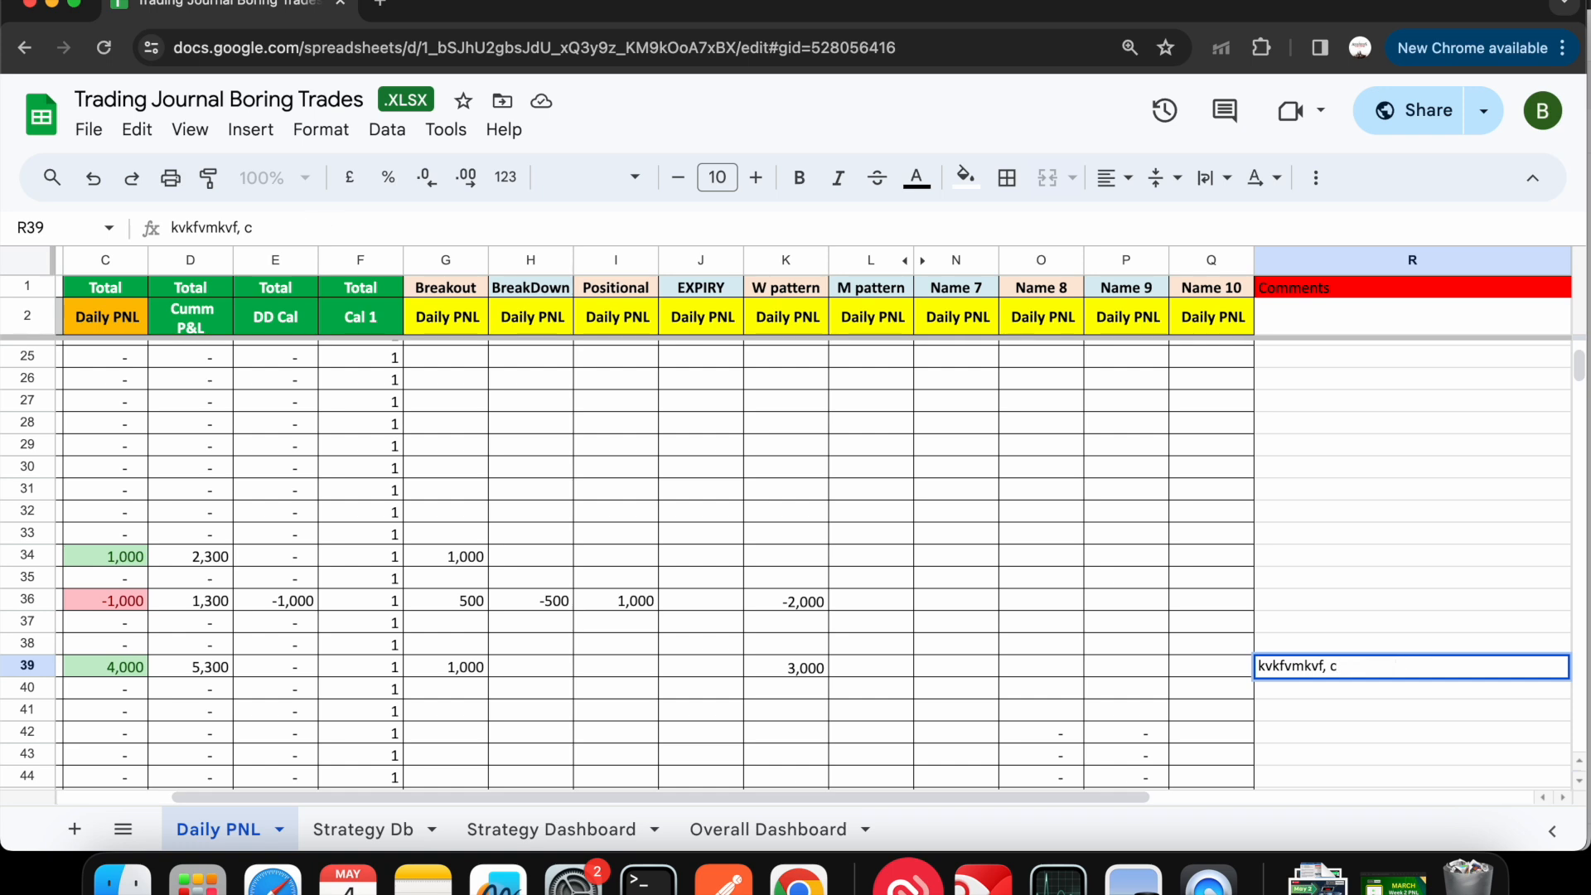
key("BackSpace")
key("BackSpace")
key("BackSpace")
key("BackSpace")
key("BackSpace")
key("BackSpace")
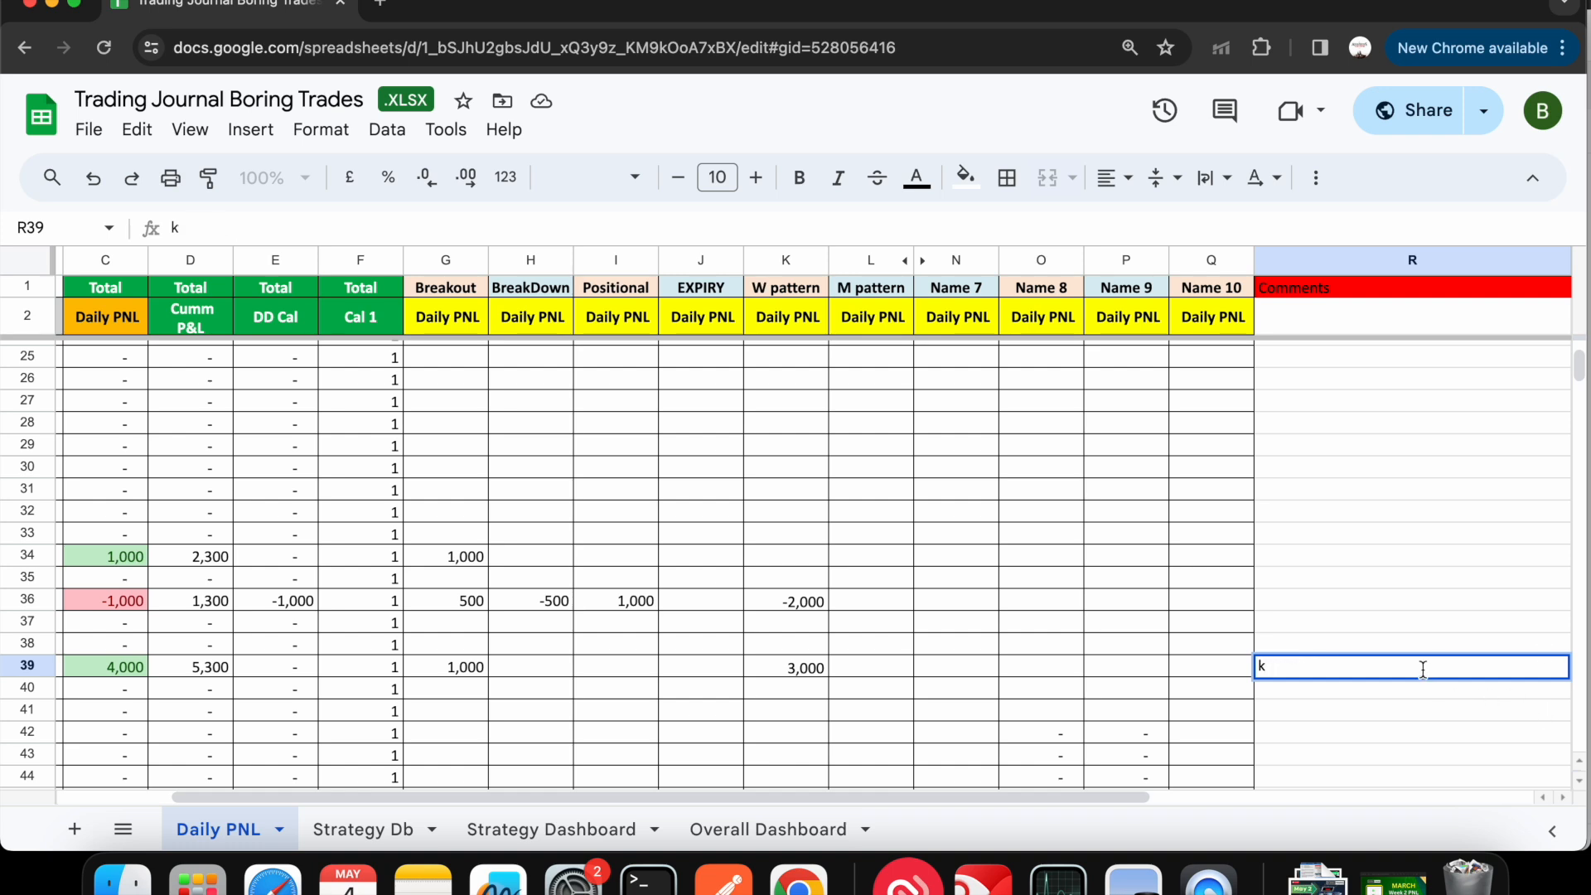
key("BackSpace")
scroll(698, 638, "left", 4)
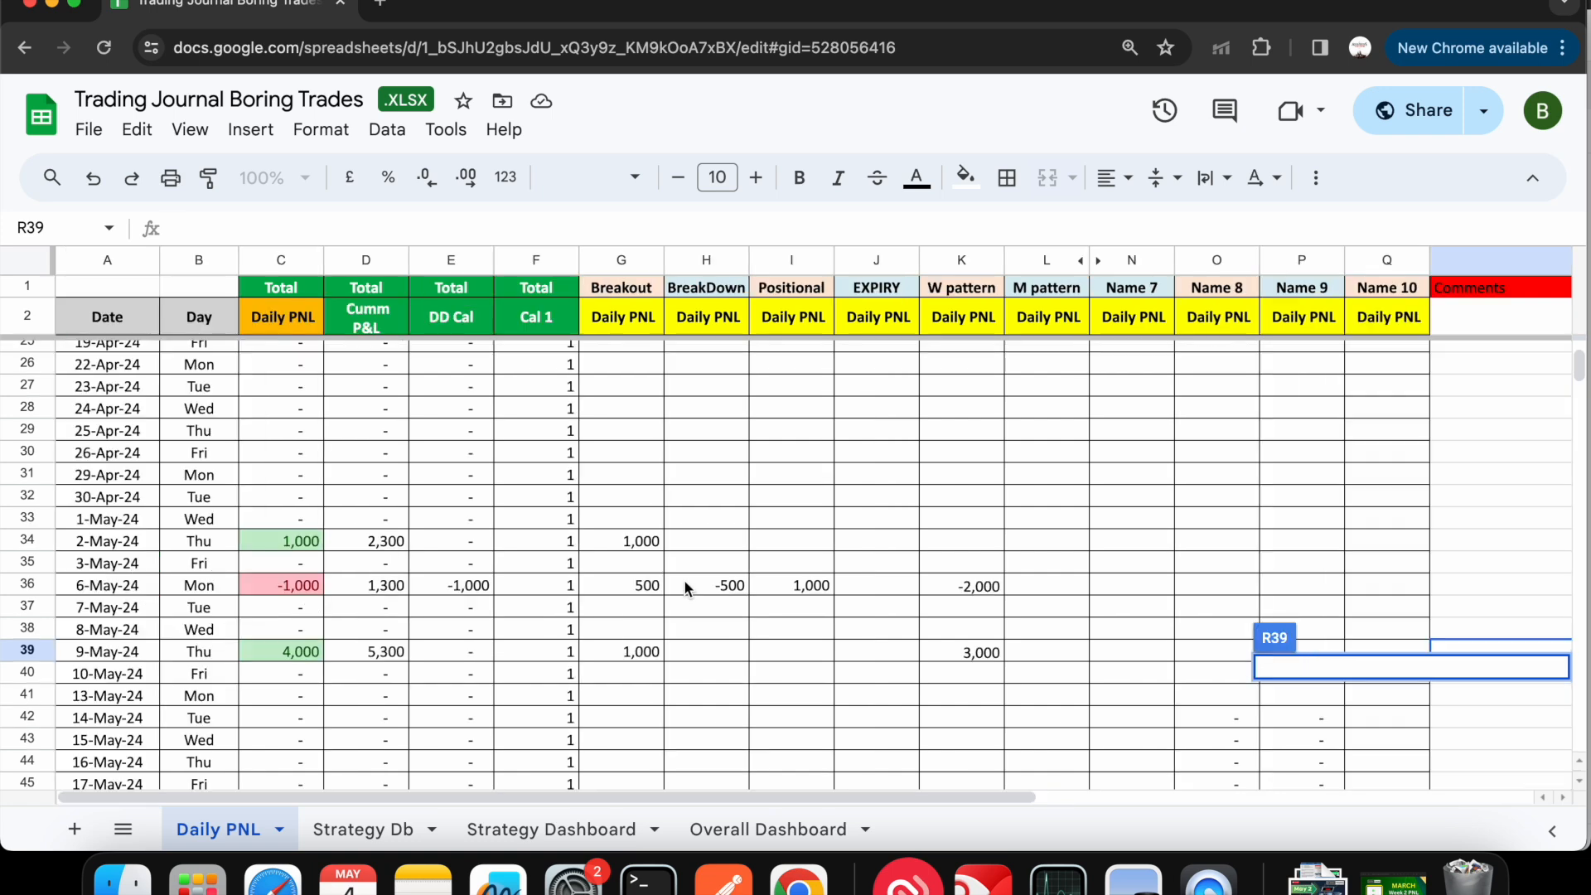
key("Escape")
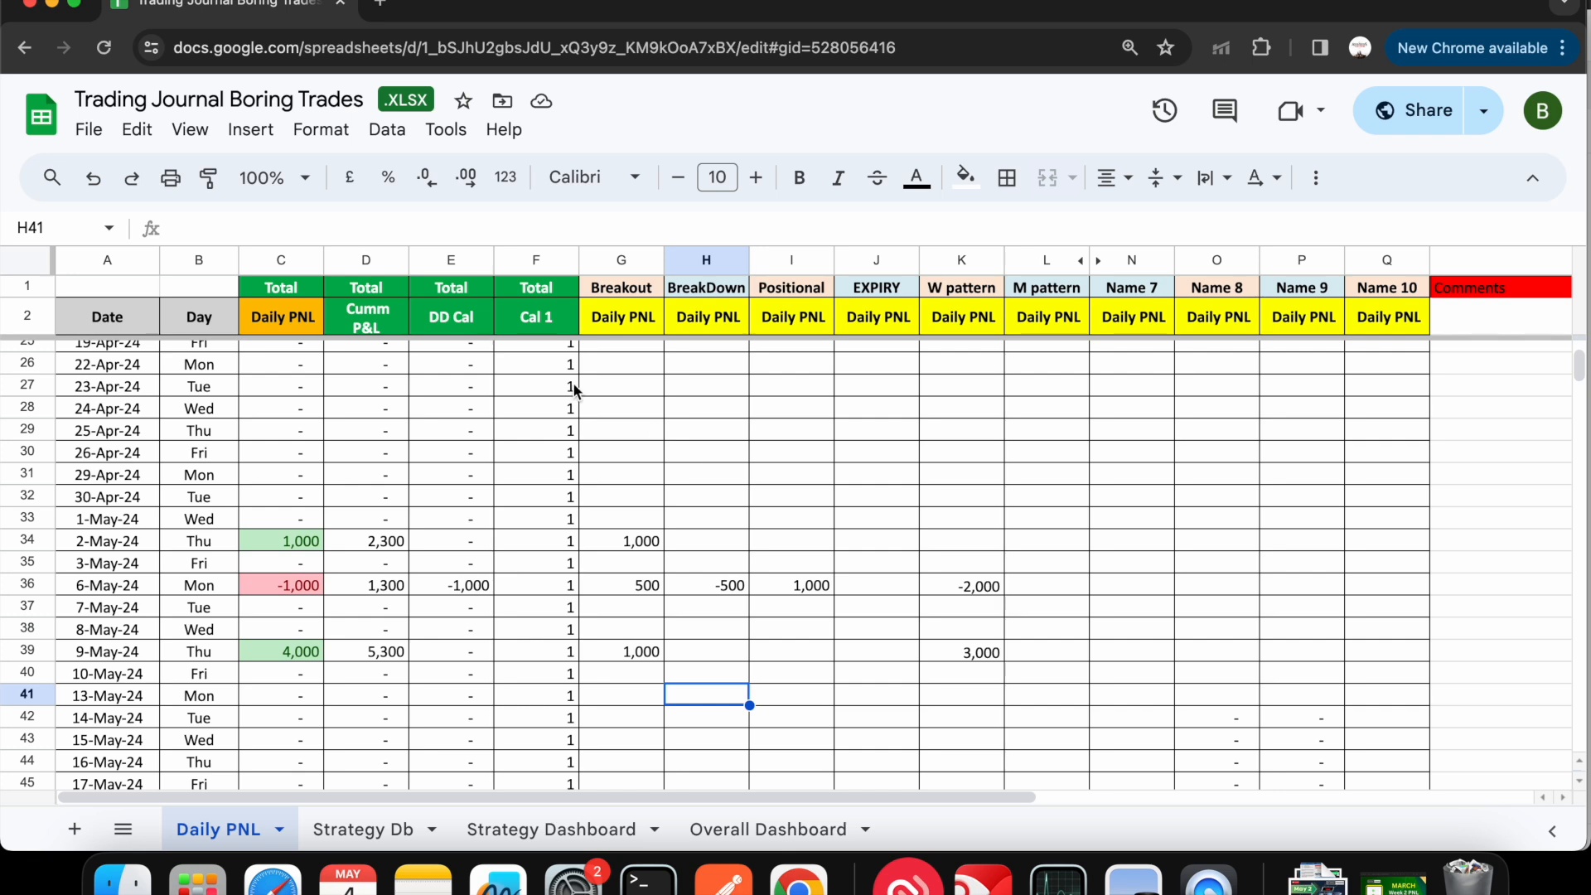
- Compare Breakout's daily entries between the Strategy Dashboard and Daily PNL sheets, and review its ROI, win and loss statistics
left_click(517, 832)
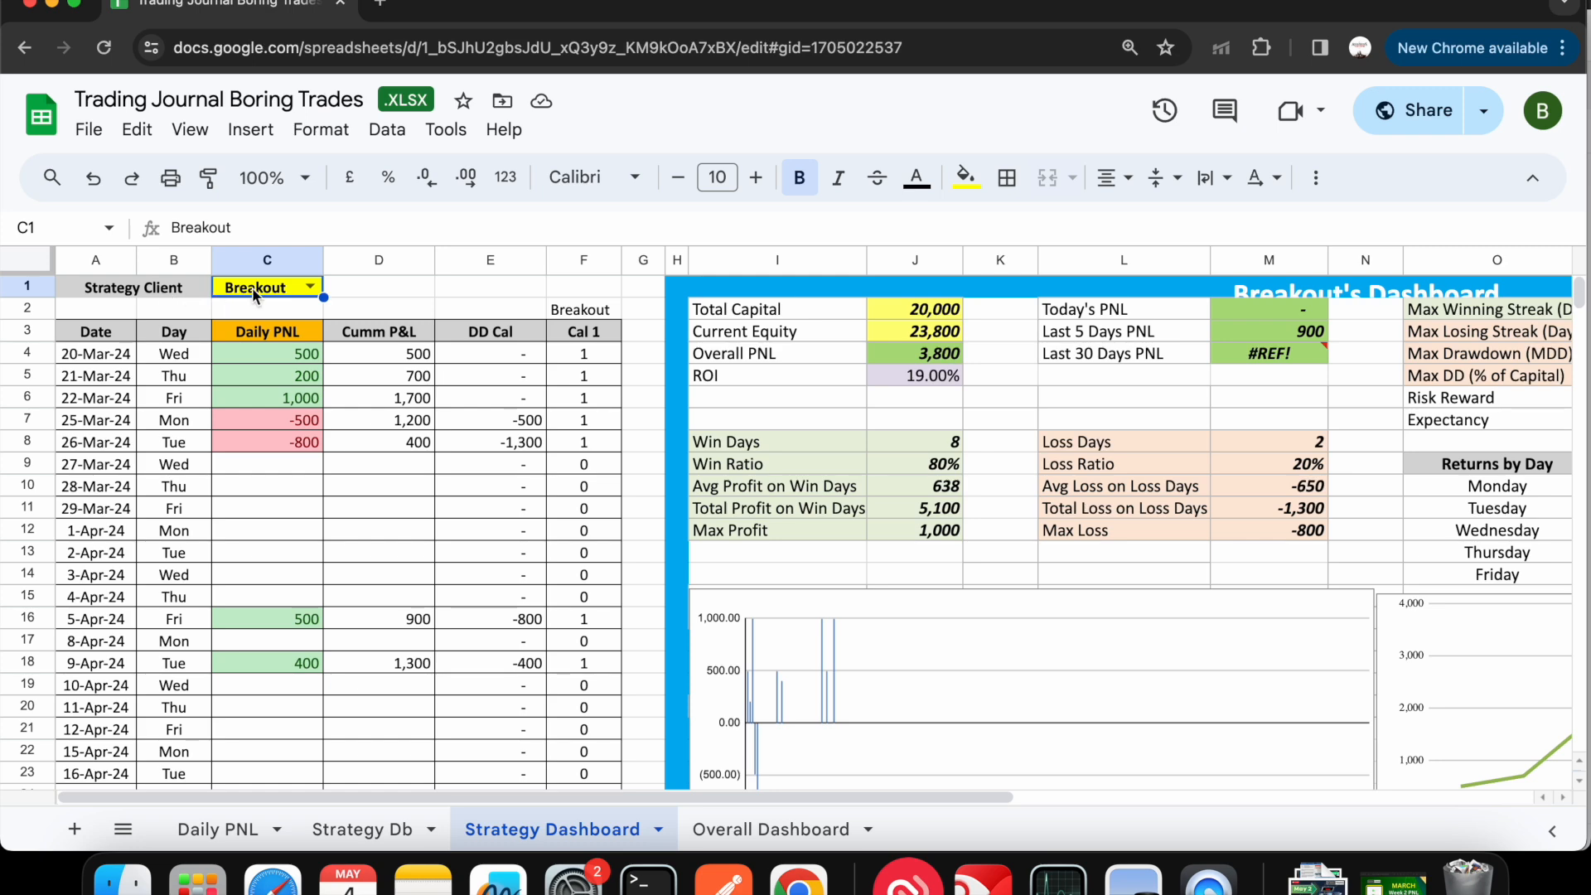
scroll(378, 579, "right", 1)
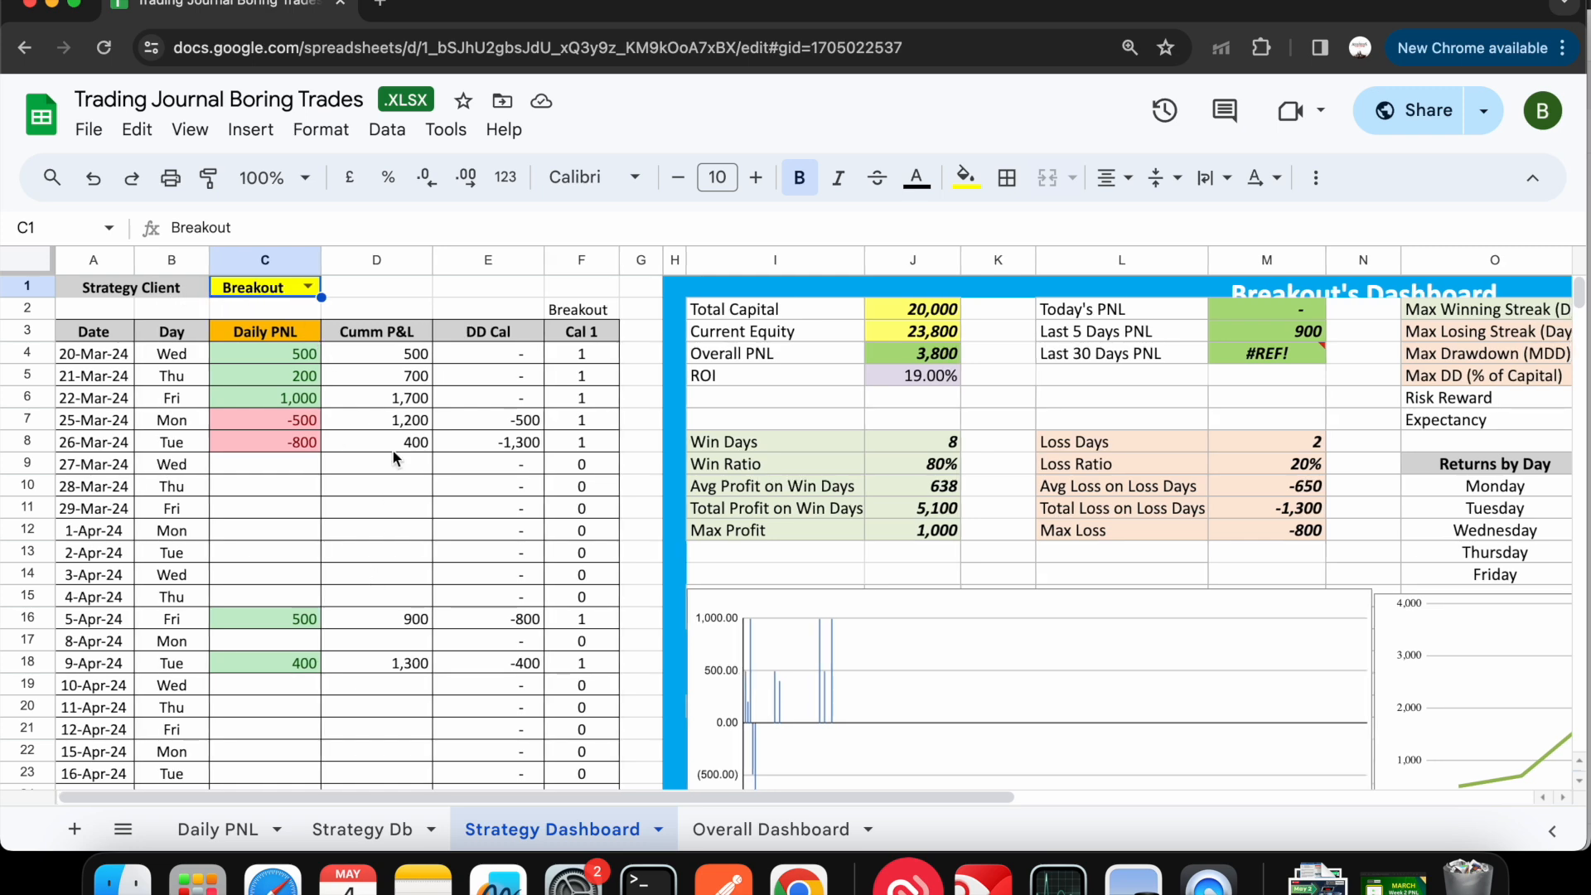
scroll(393, 455, "down", 10)
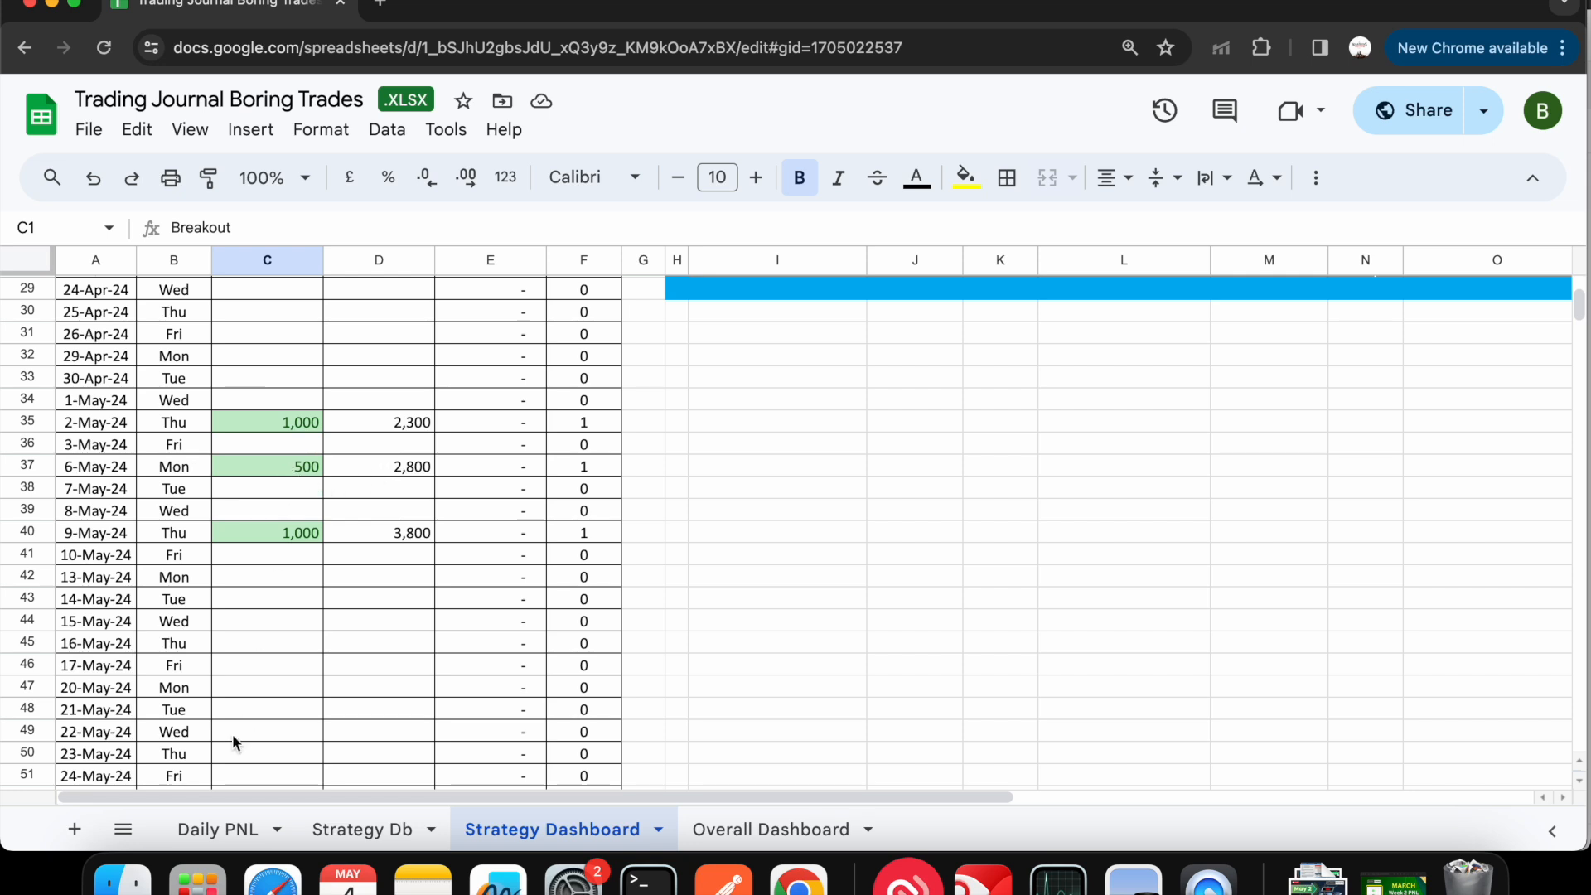
left_click(218, 829)
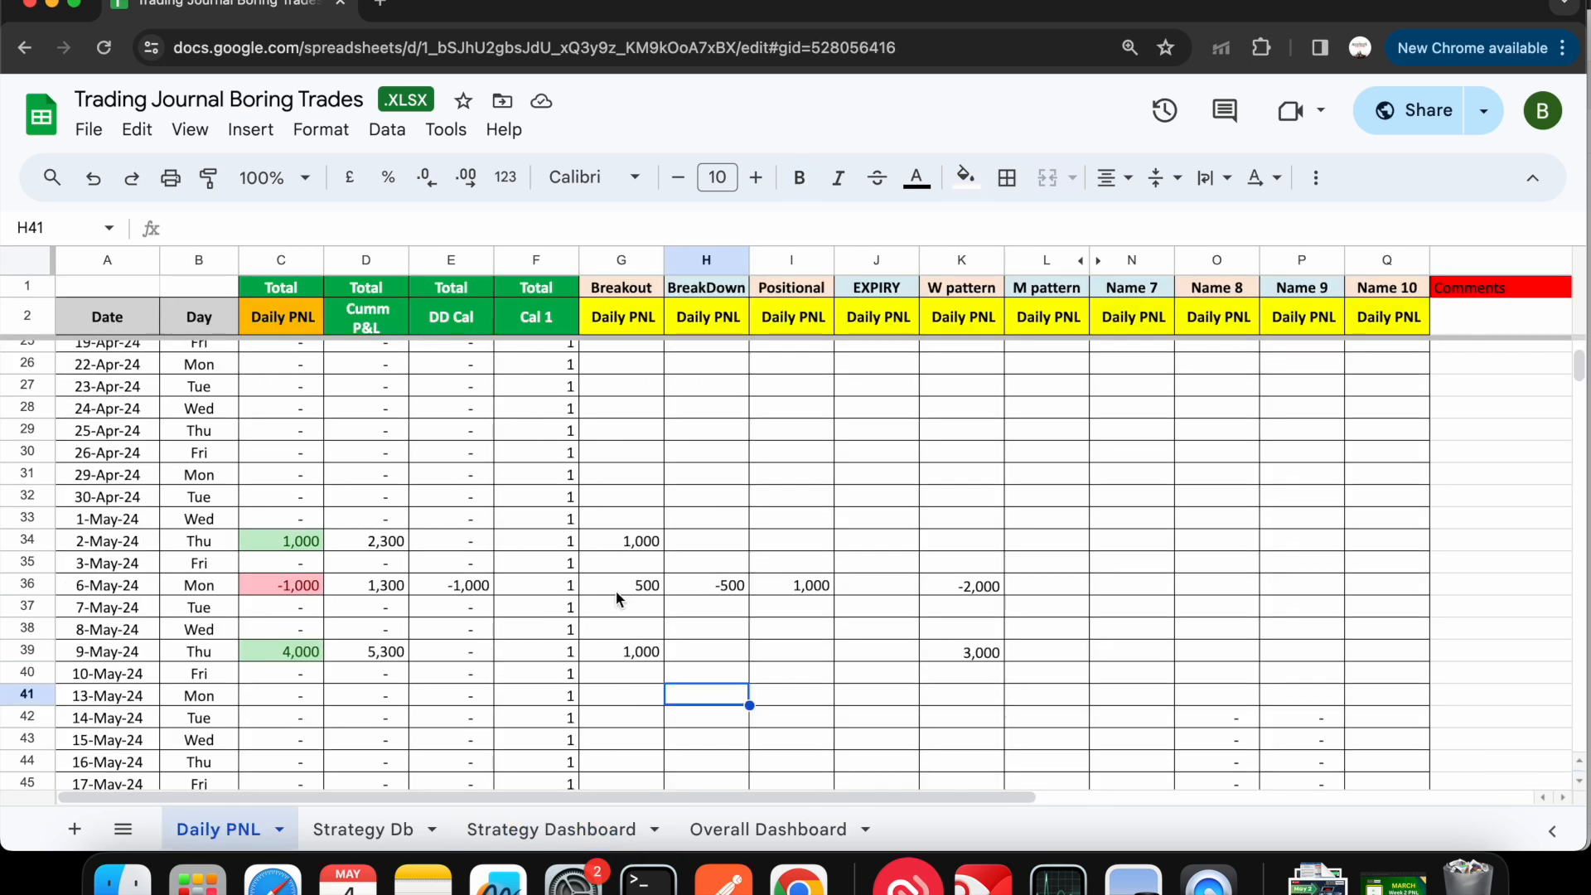
left_click(643, 586)
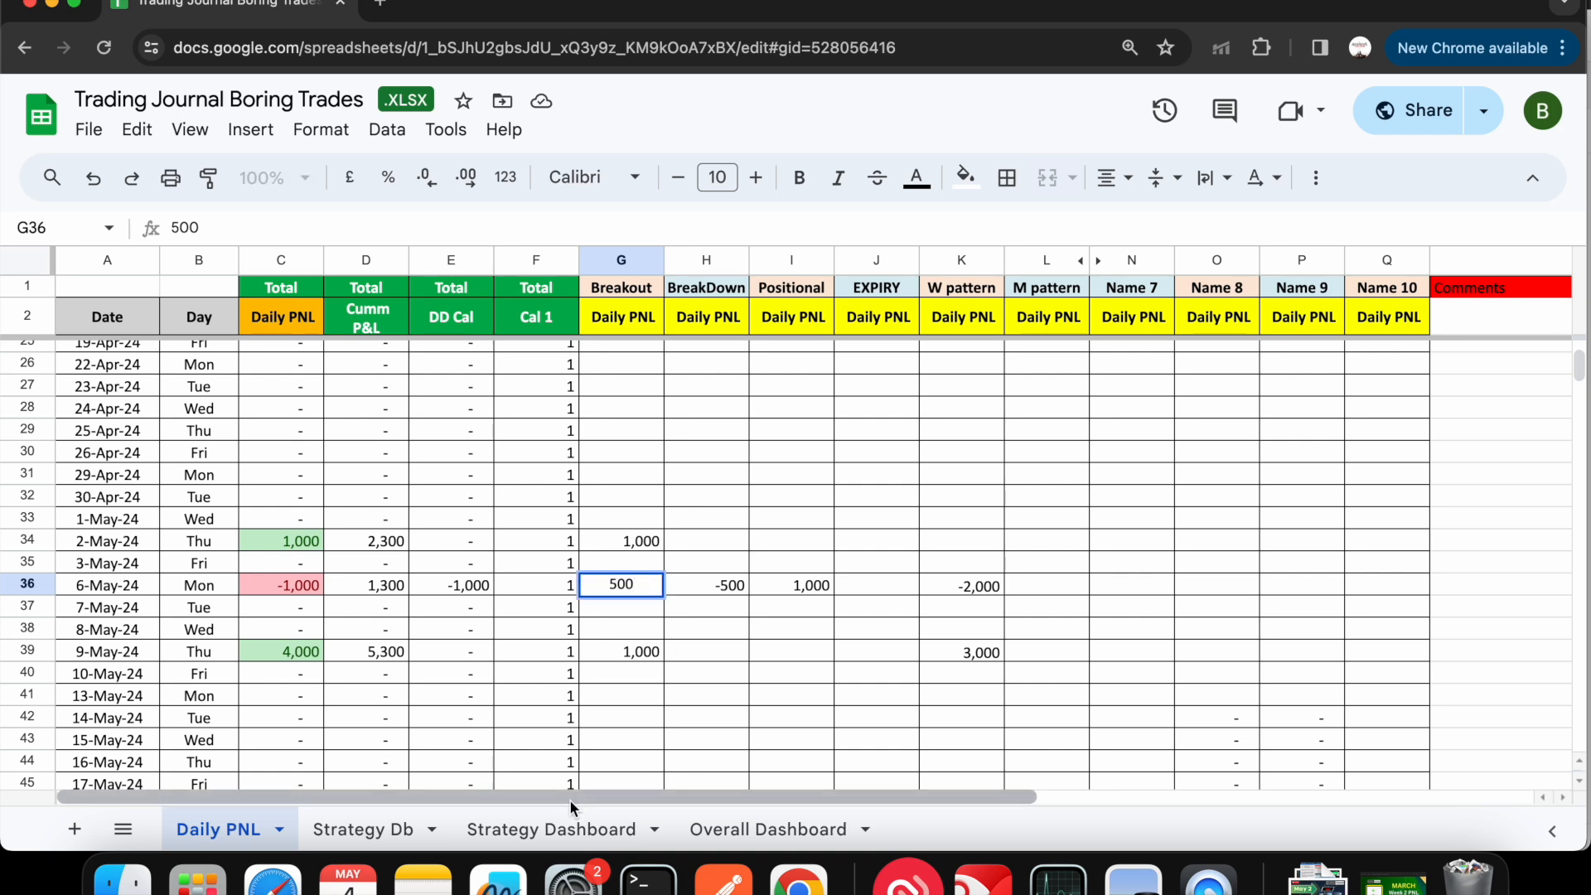
left_click(551, 828)
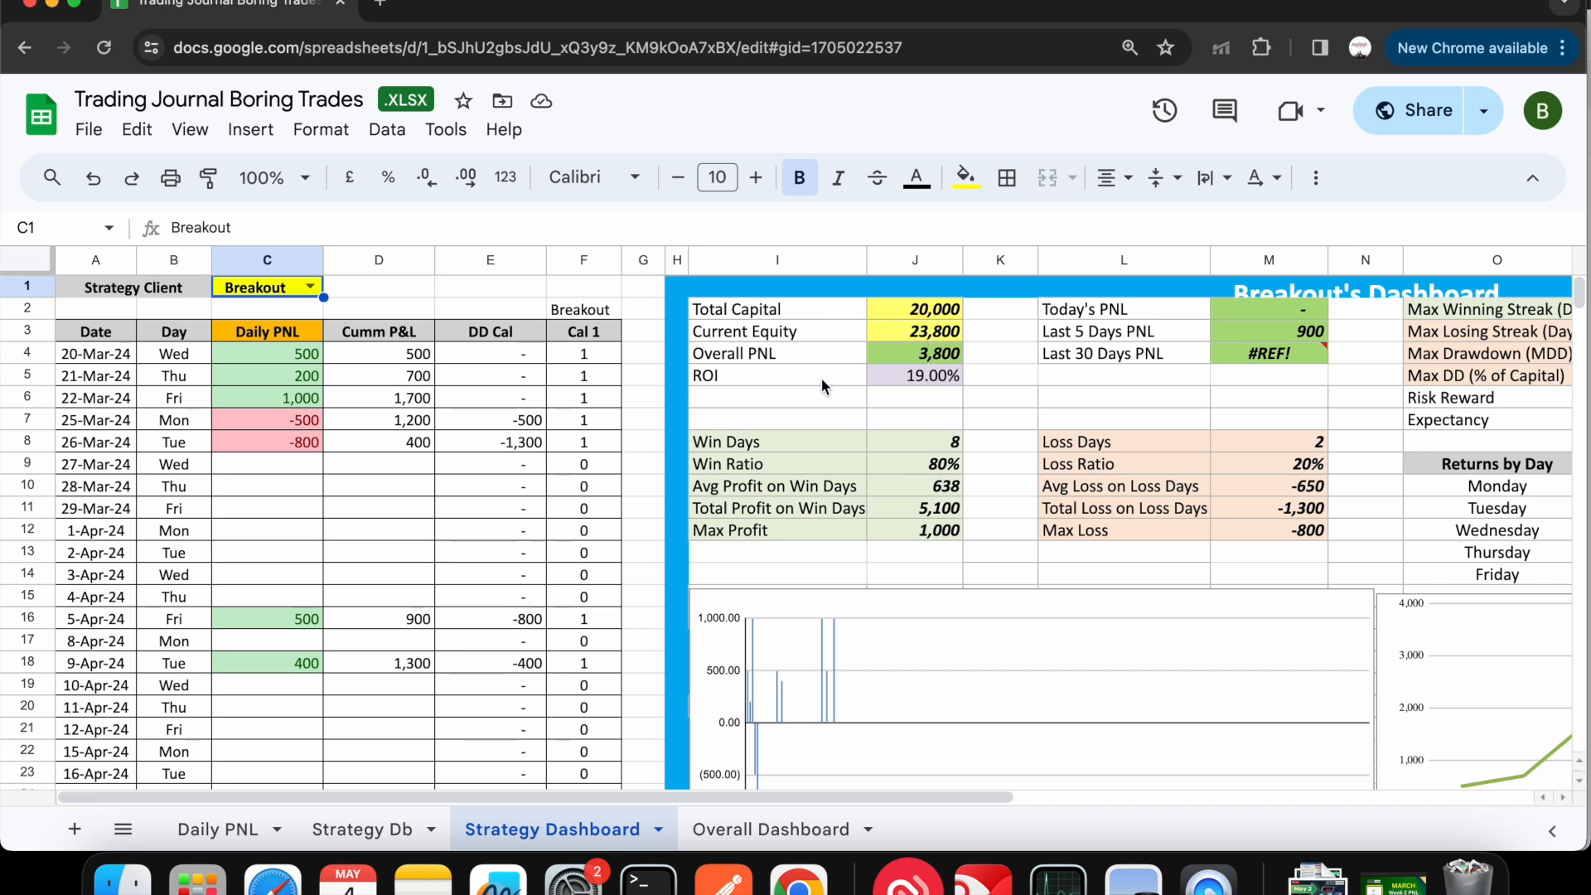
double_click(902, 375)
double_click(926, 444)
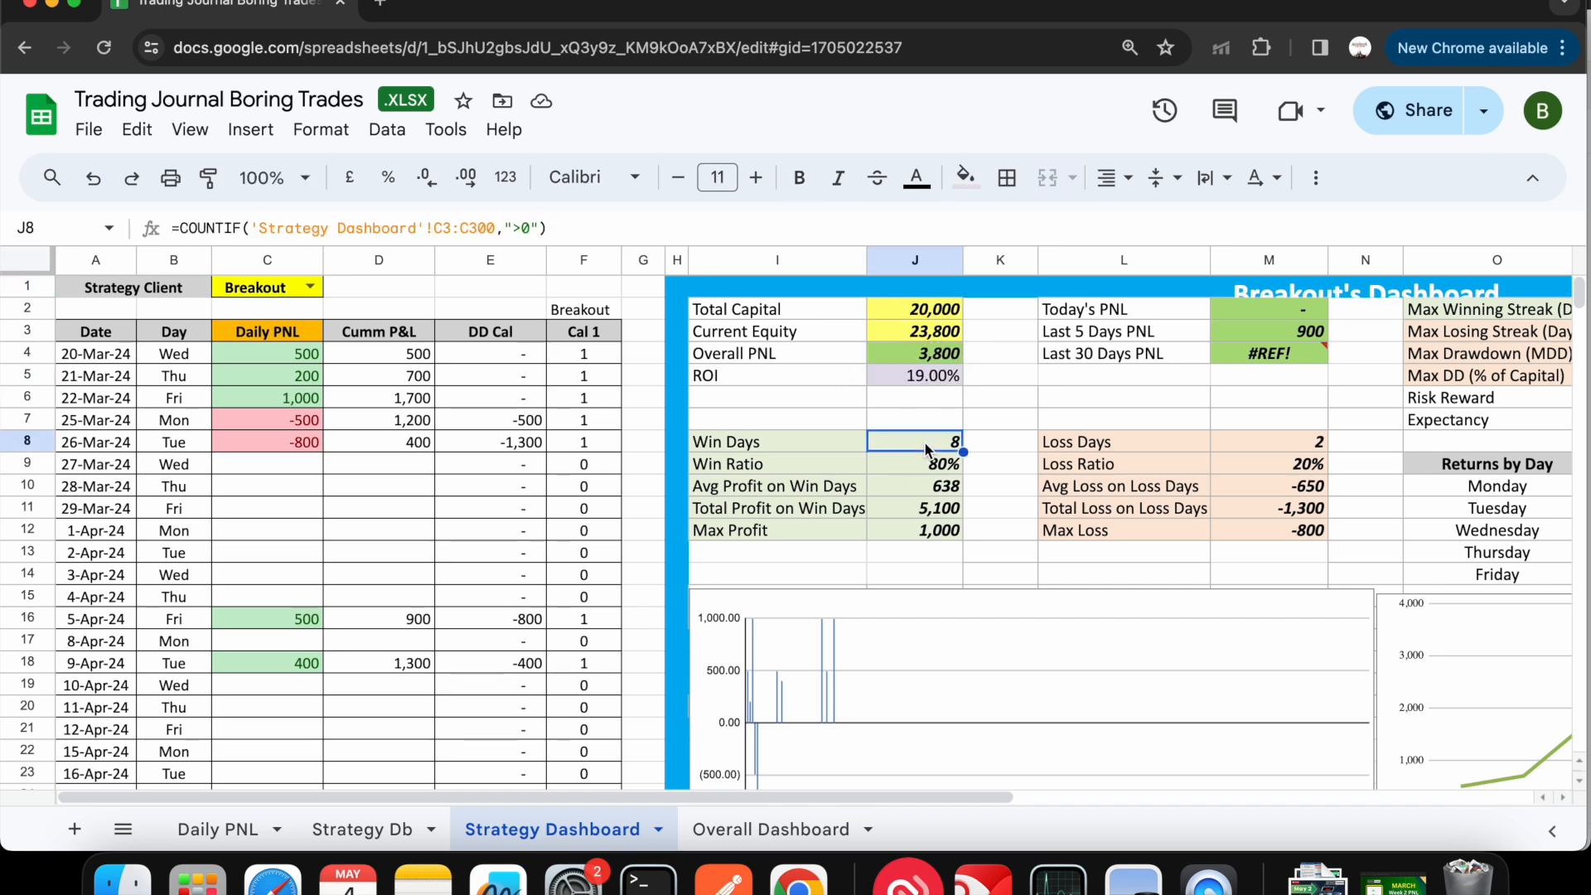
left_click(1253, 537)
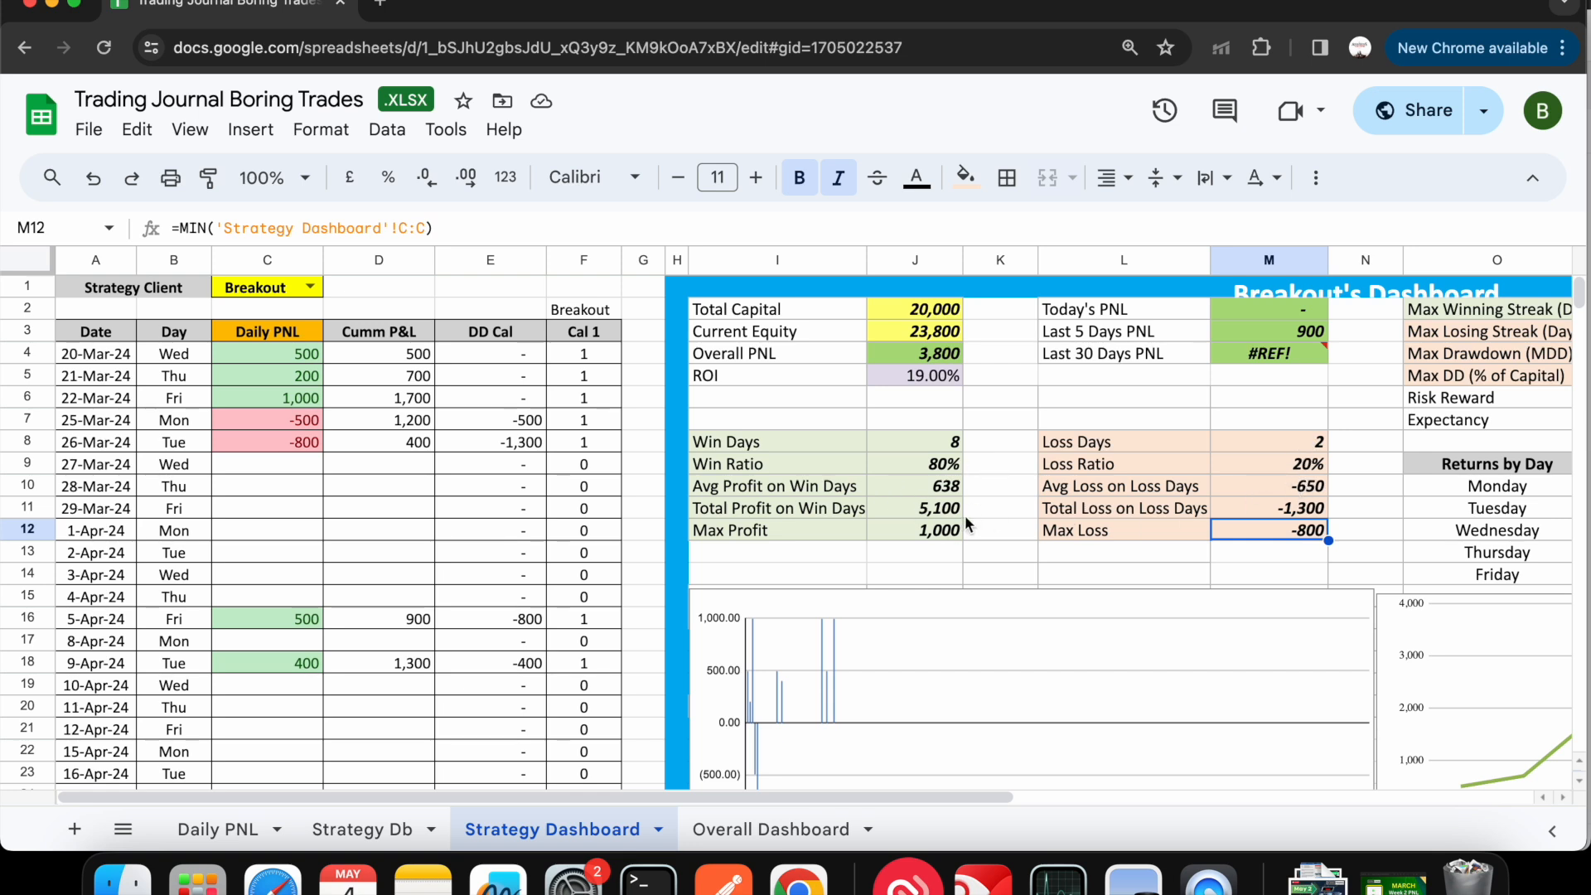
scroll(1126, 559, "right", 5)
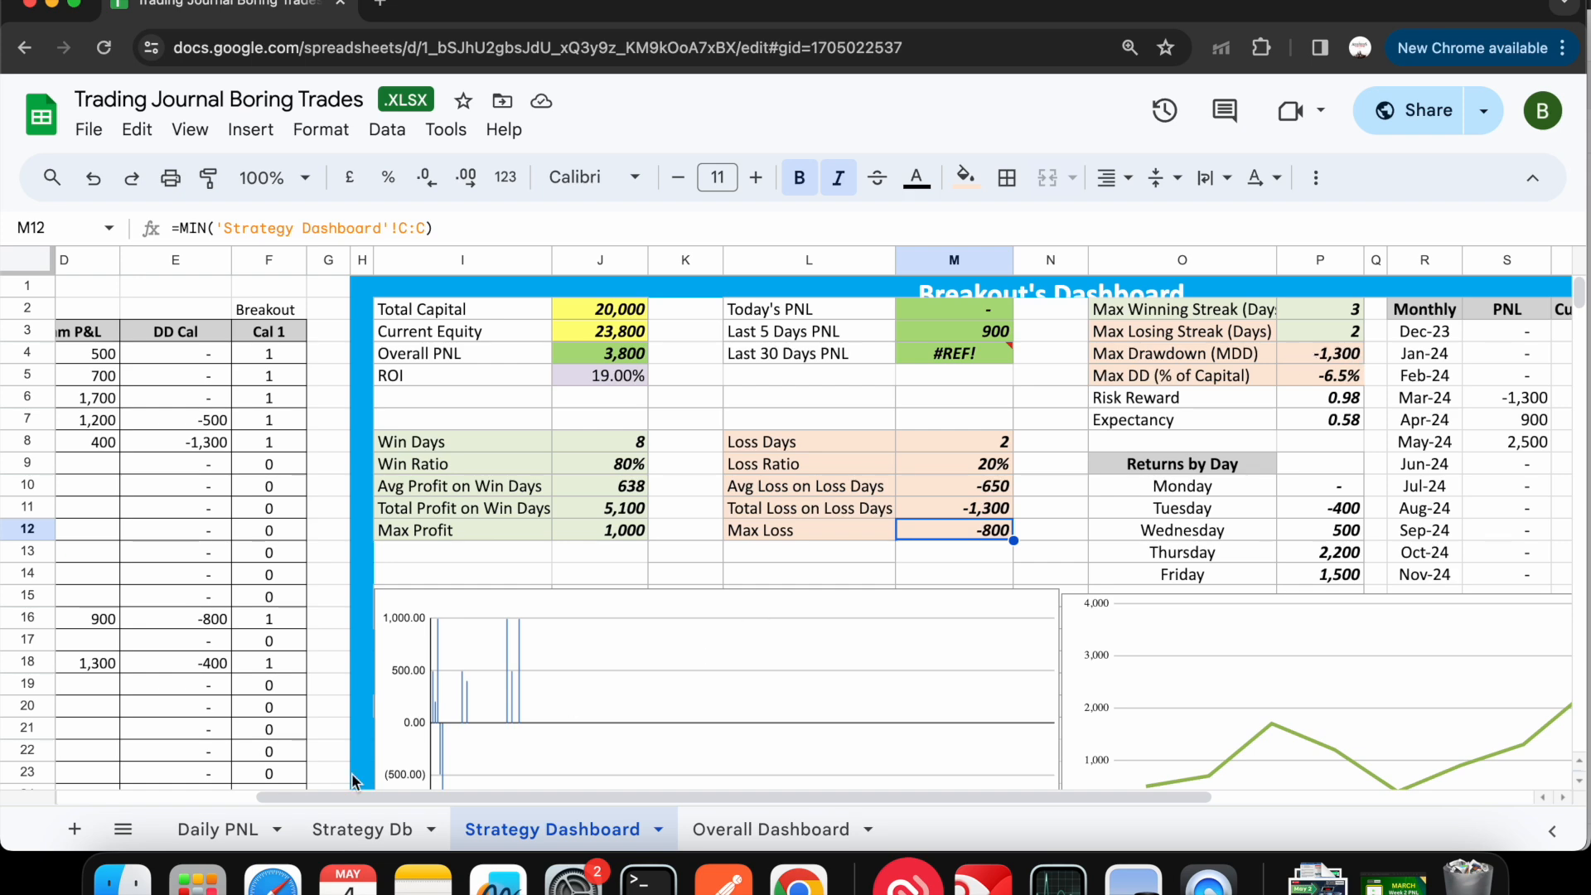
- Check the early rows of the Daily PNL sheet and review Breakout's drawdown, monthly returns and charts on the Strategy Dashboard
left_click(229, 829)
scroll(406, 570, "up", 8)
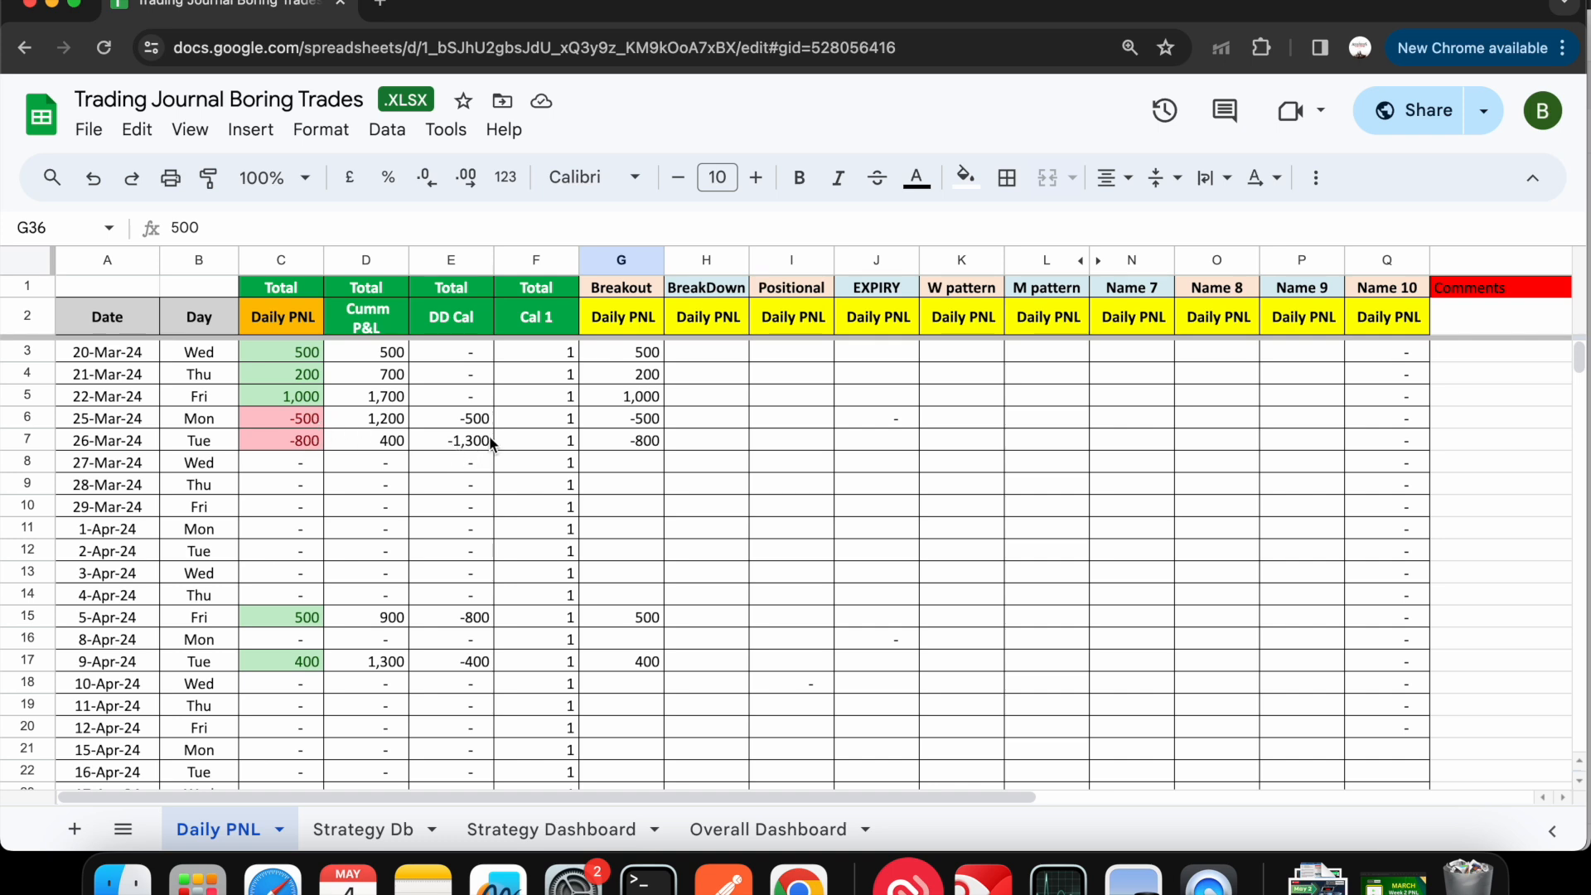
double_click(315, 617)
left_click(448, 553)
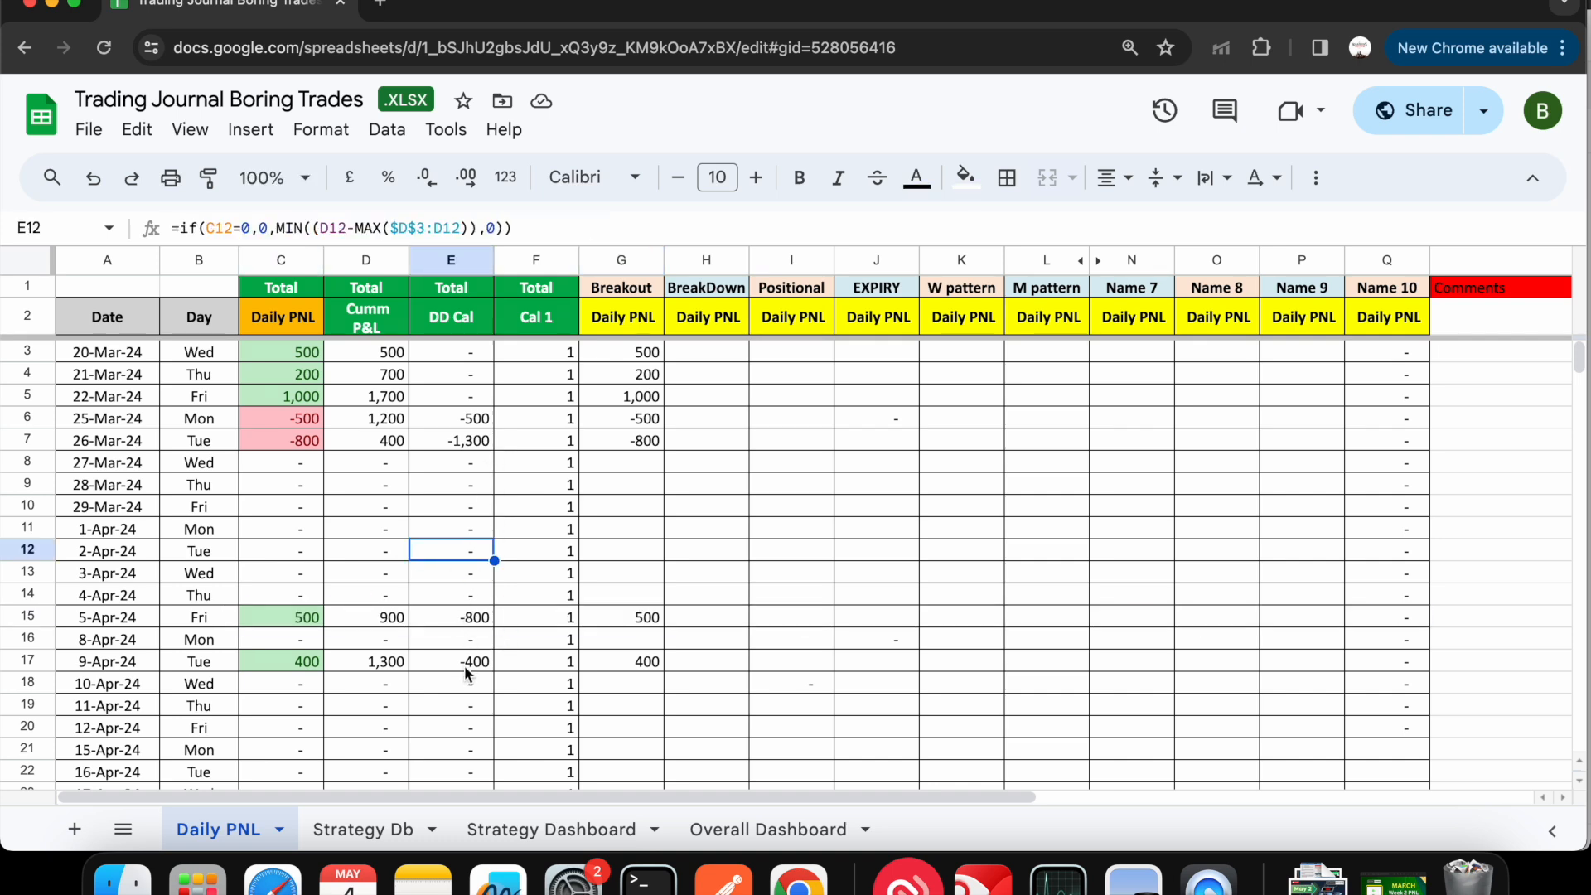
left_click(530, 828)
scroll(1375, 426, "right", 2)
scroll(1375, 425, "right", 1)
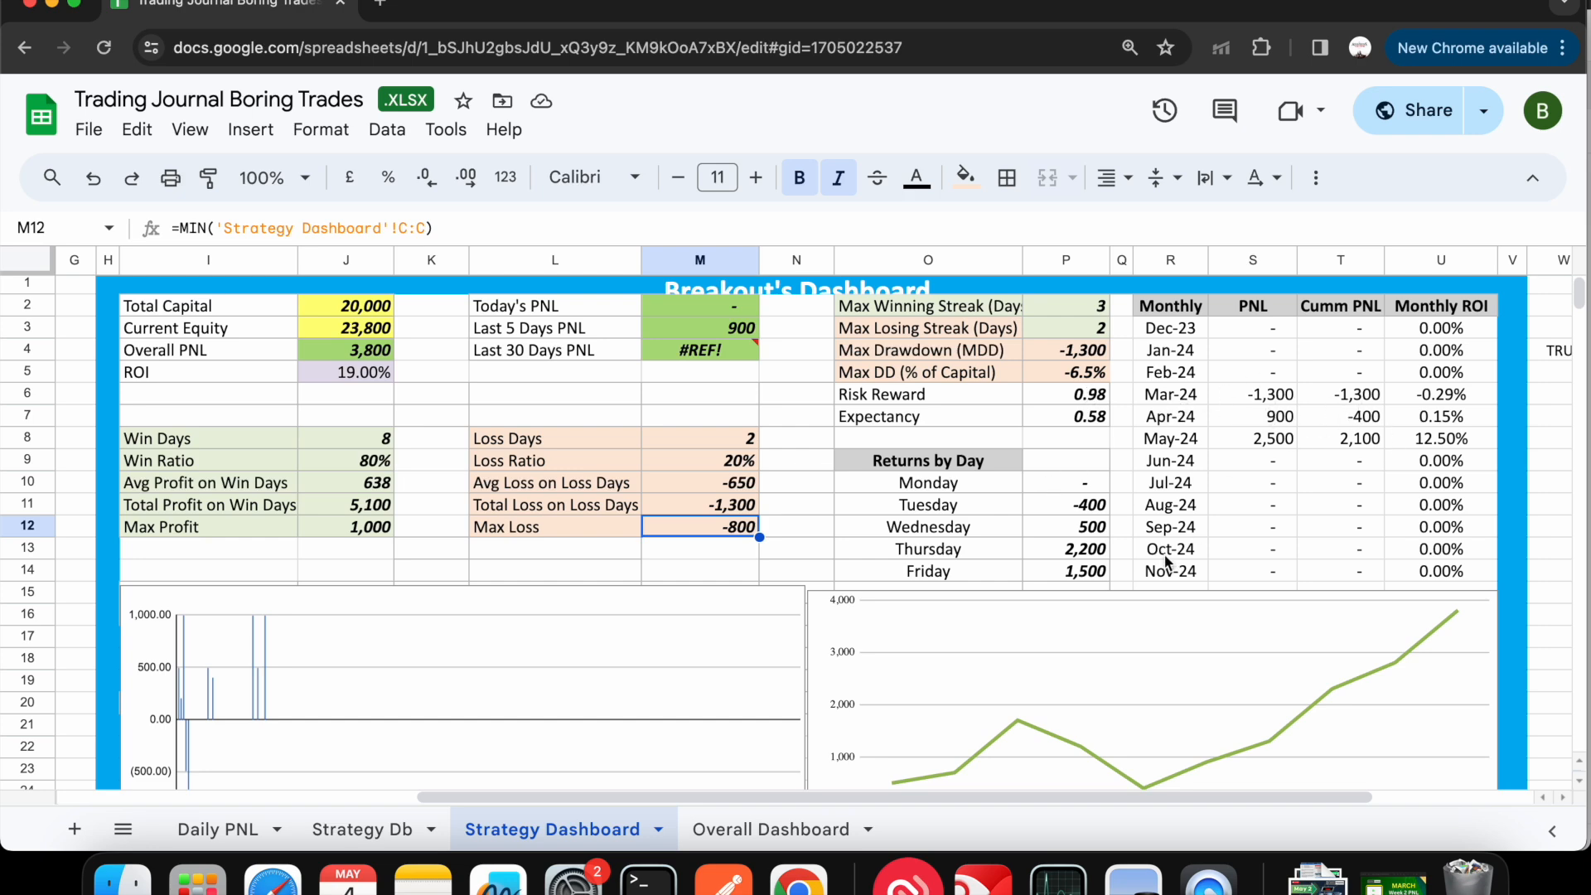
scroll(1167, 562, "down", 5)
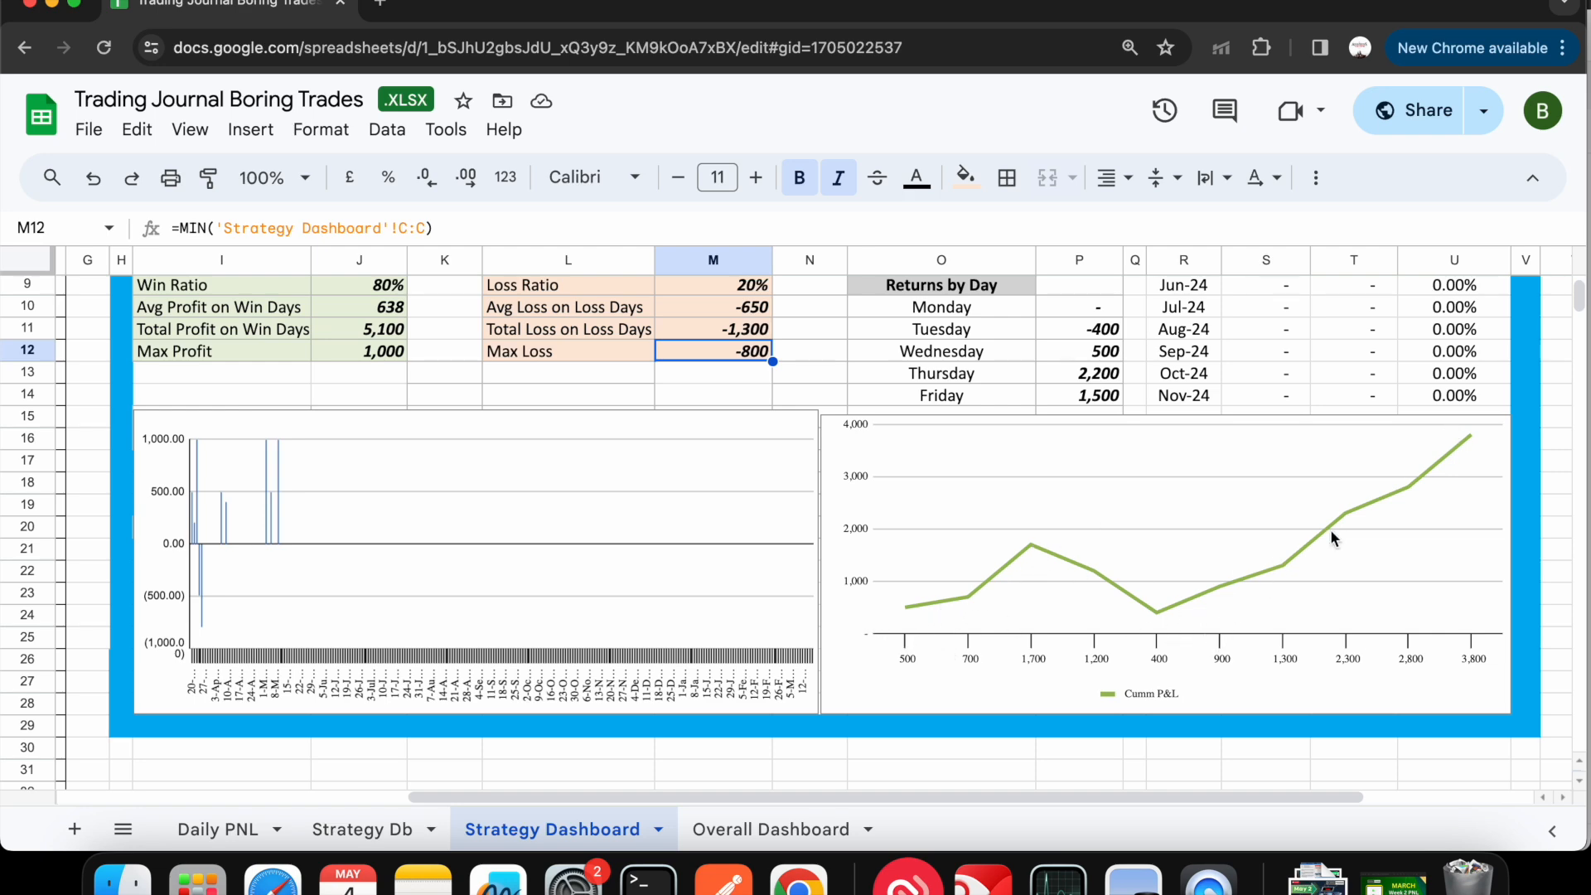
scroll(1127, 625, "up", 5)
scroll(1127, 625, "left", 6)
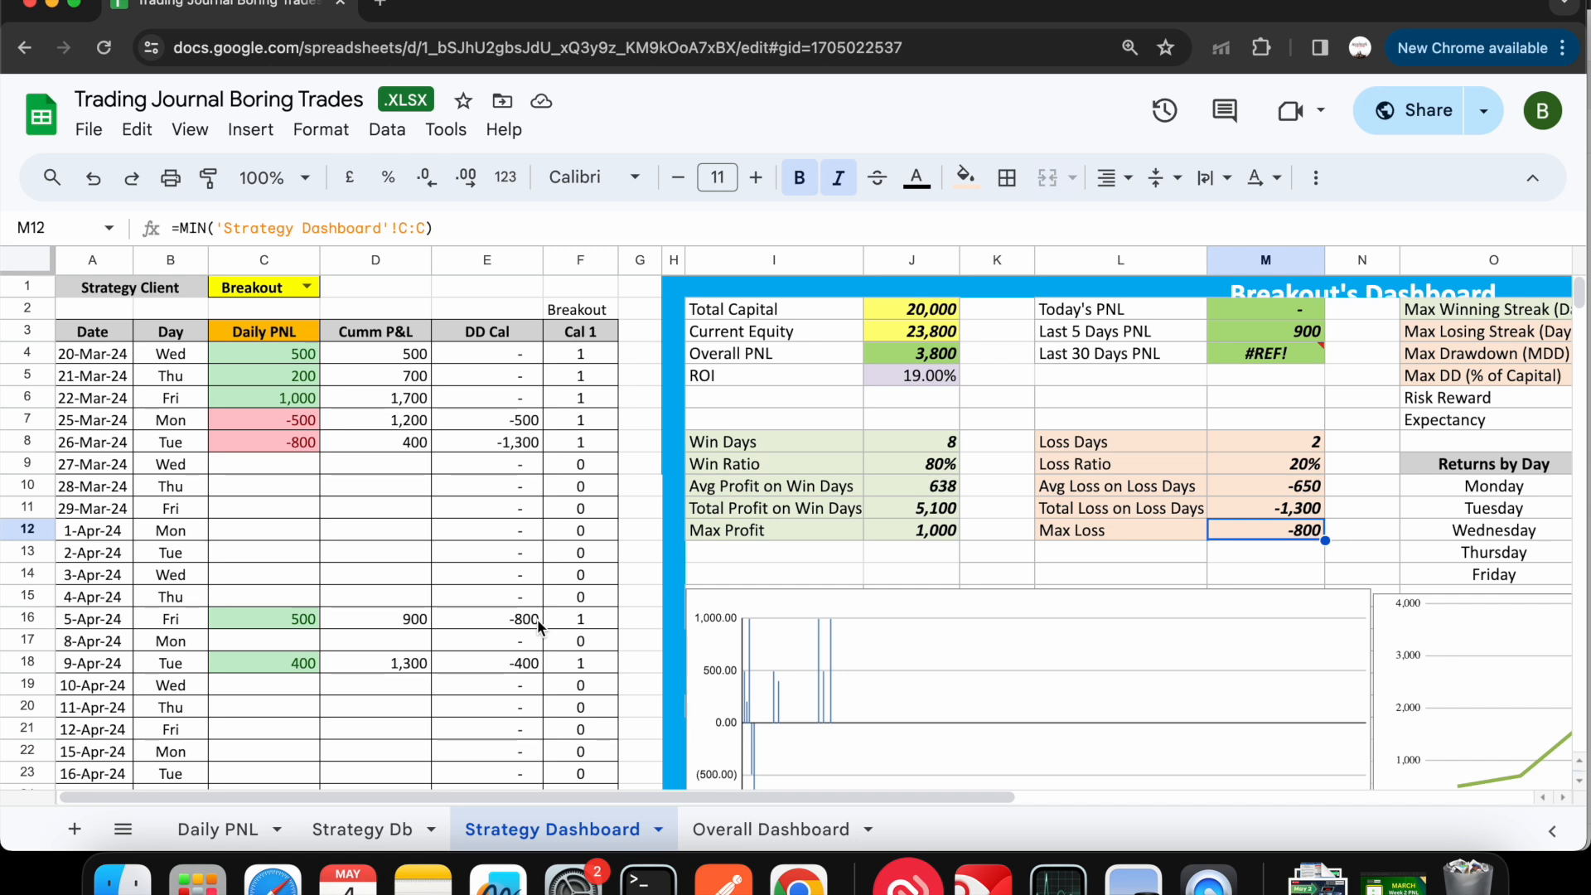
- Switch the Strategy Dashboard's strategy from Breakout to M pattern and look over its figures
left_click(306, 287)
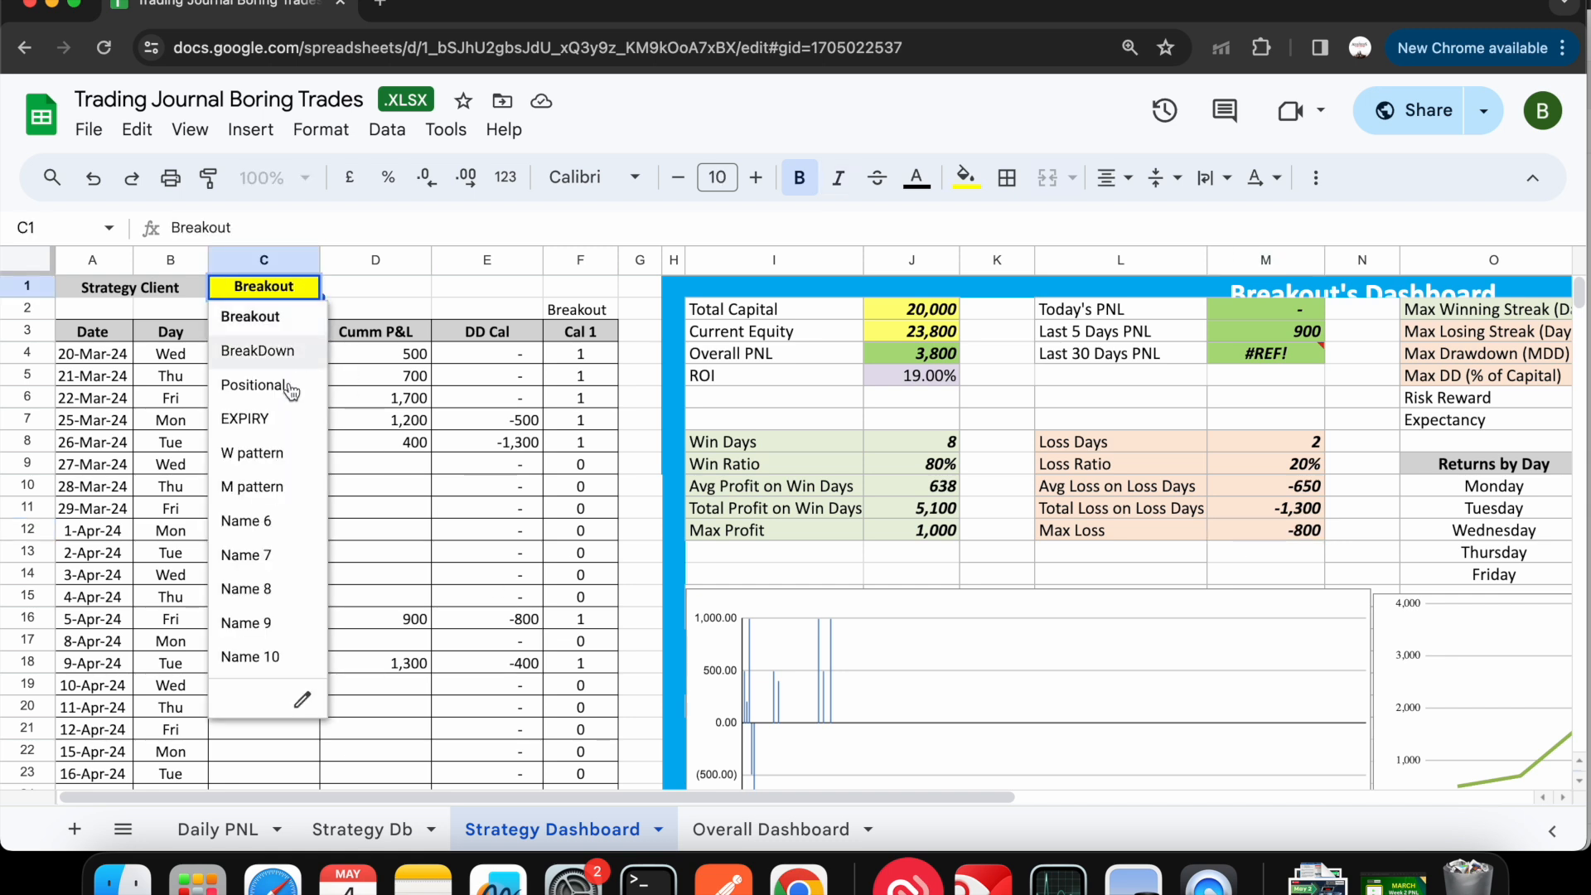
left_click(252, 487)
scroll(403, 535, "down", 2)
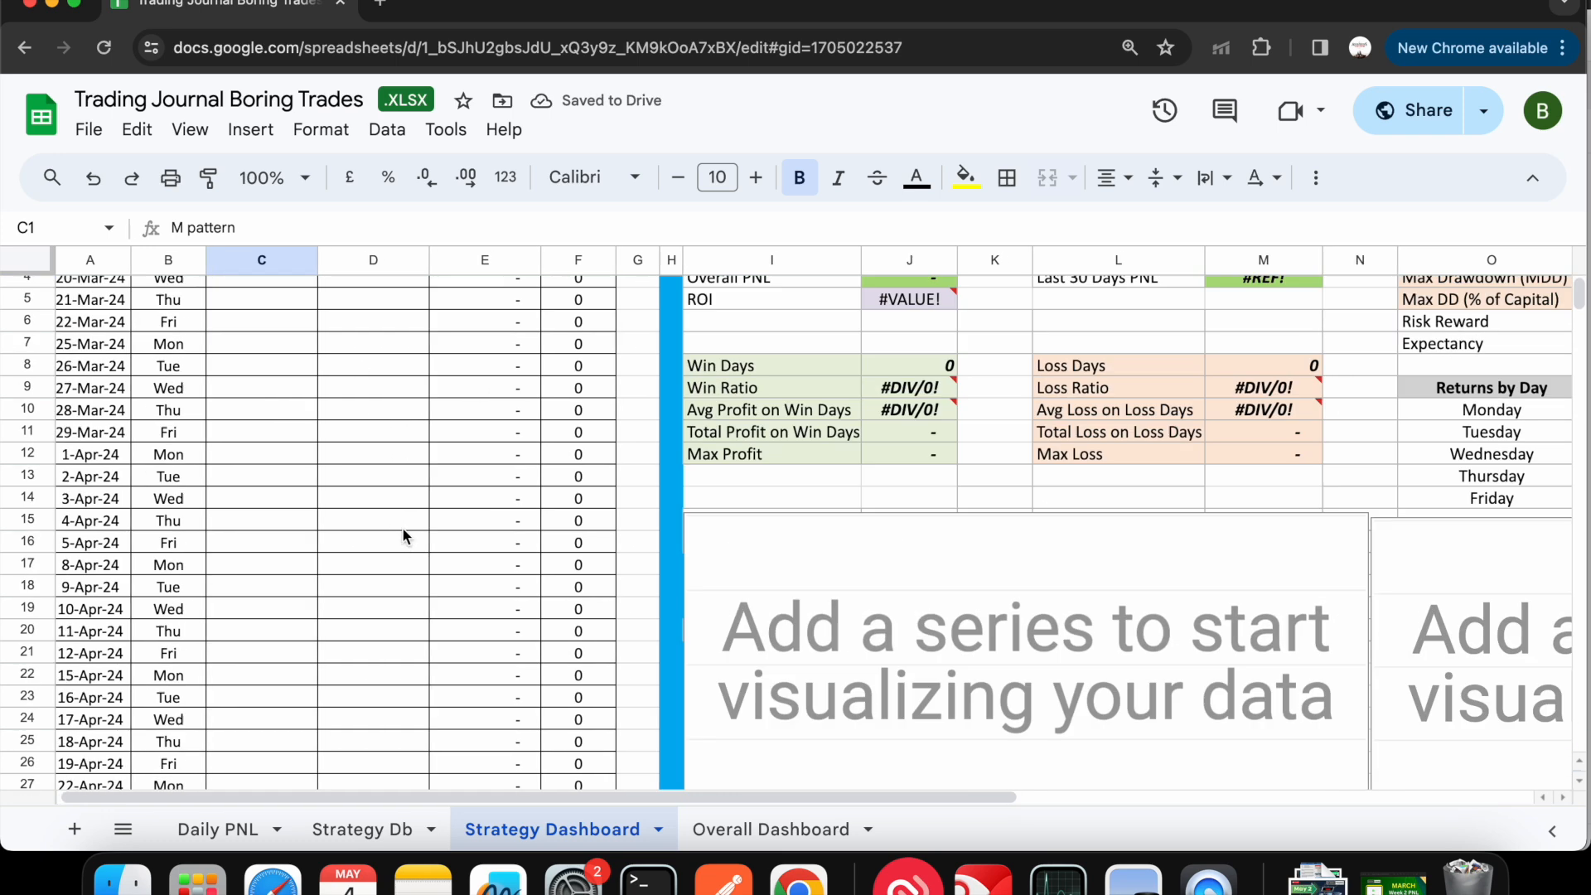
scroll(401, 527, "up", 2)
- Check the M pattern column on the Daily PNL sheet for entries down to the May 2024 rows
left_click(219, 831)
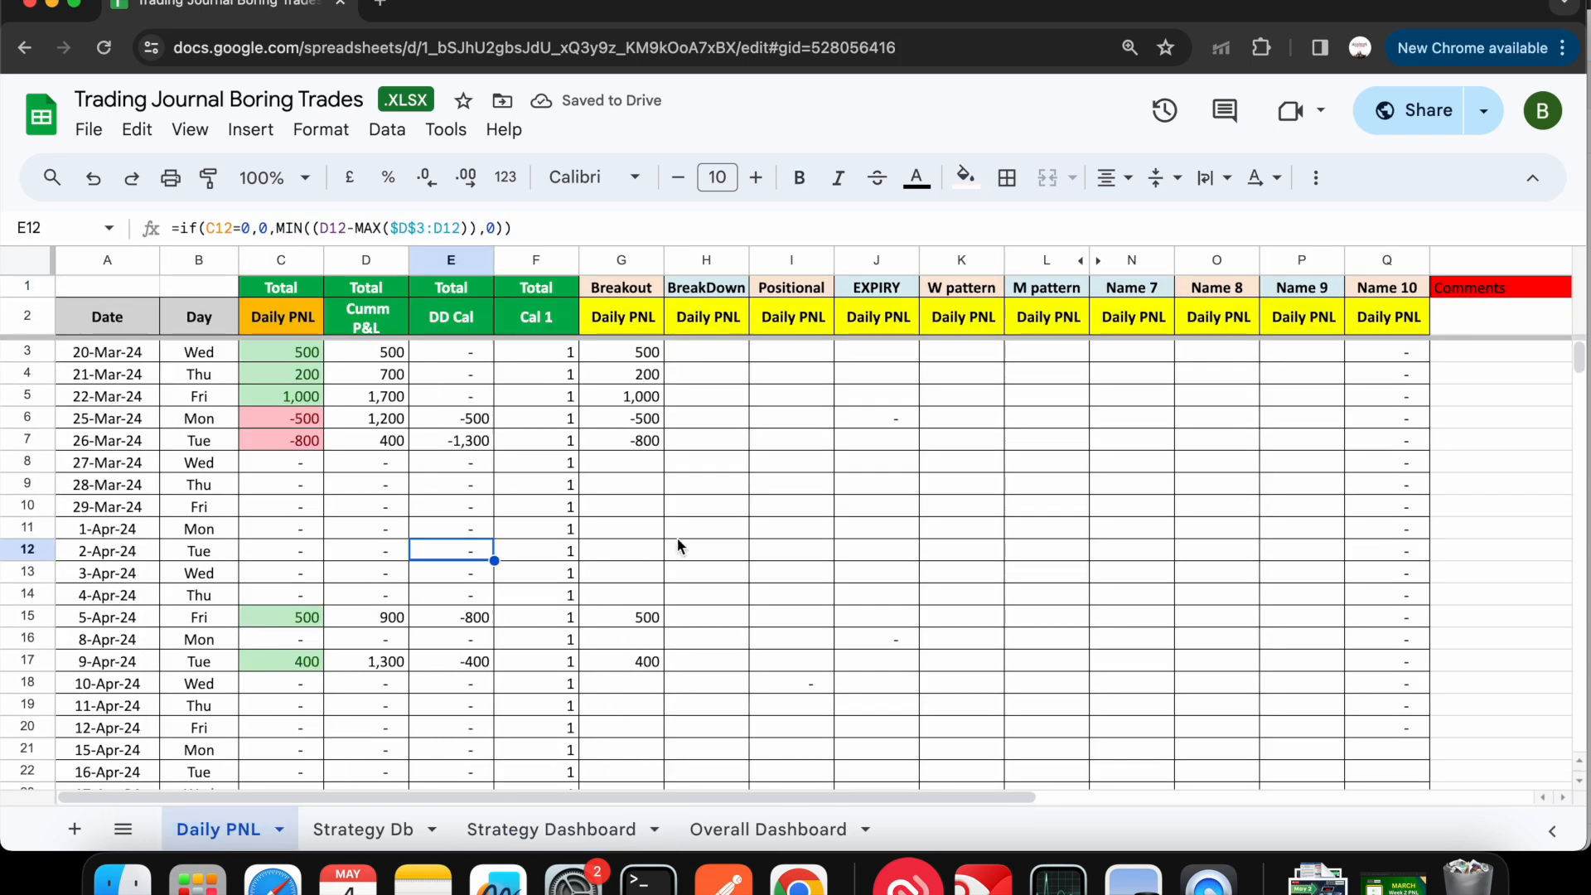
scroll(759, 552, "down", 5)
scroll(762, 554, "up", 5)
left_click(767, 554)
scroll(764, 530, "down", 1)
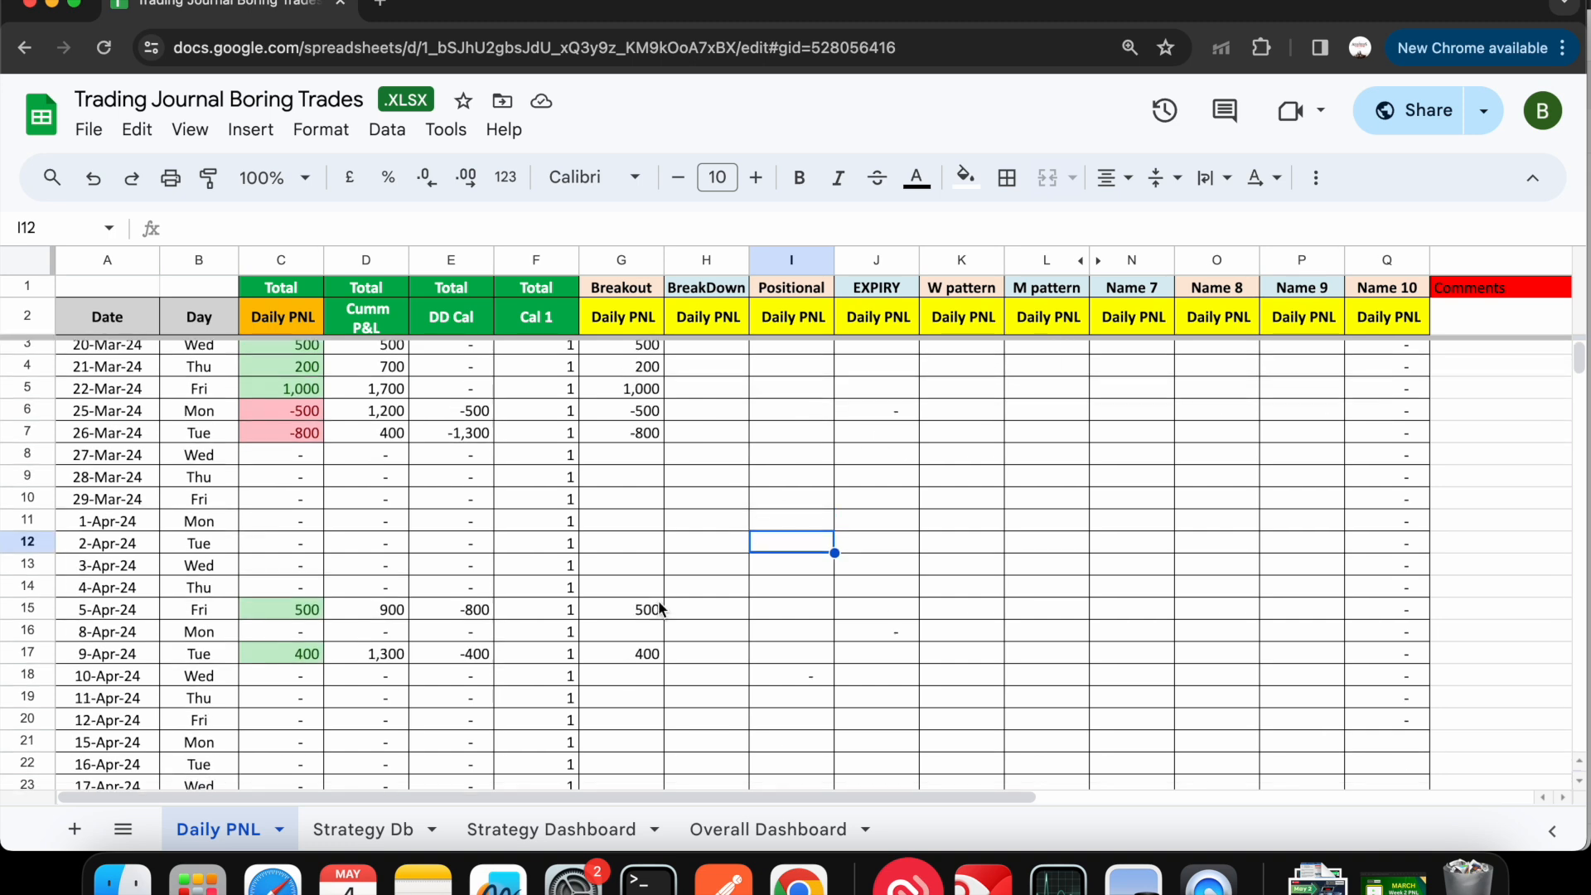
scroll(964, 508, "up", 1)
scroll(1032, 635, "down", 10)
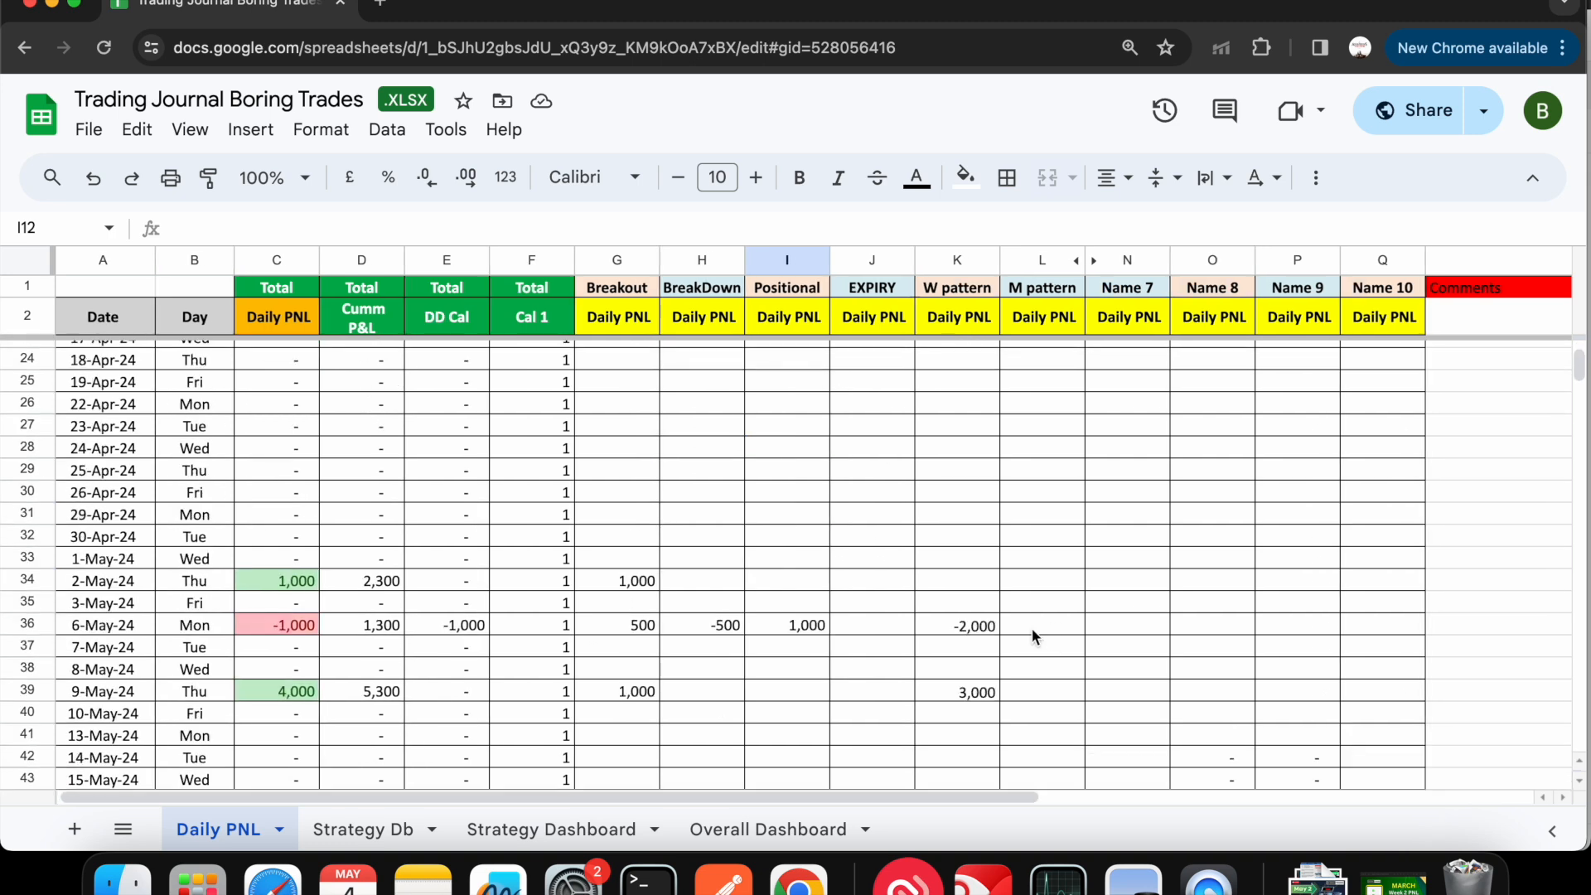
- Switch the Strategy Dashboard's strategy to W pattern and review its capital, win and loss figures and recent PNL
left_click(575, 826)
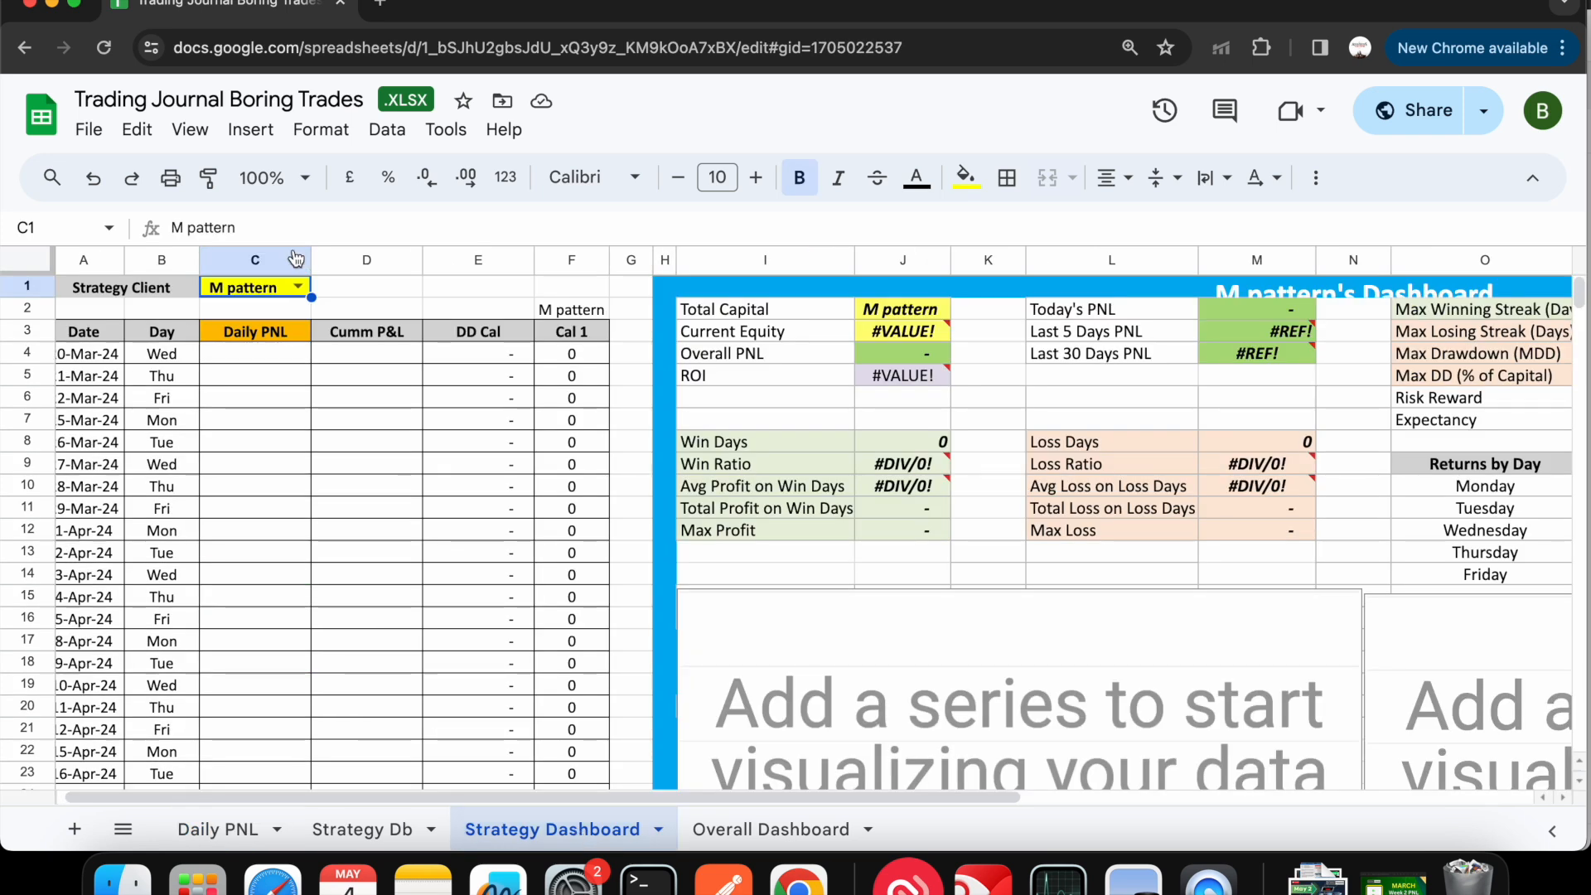
left_click(299, 289)
left_click(249, 457)
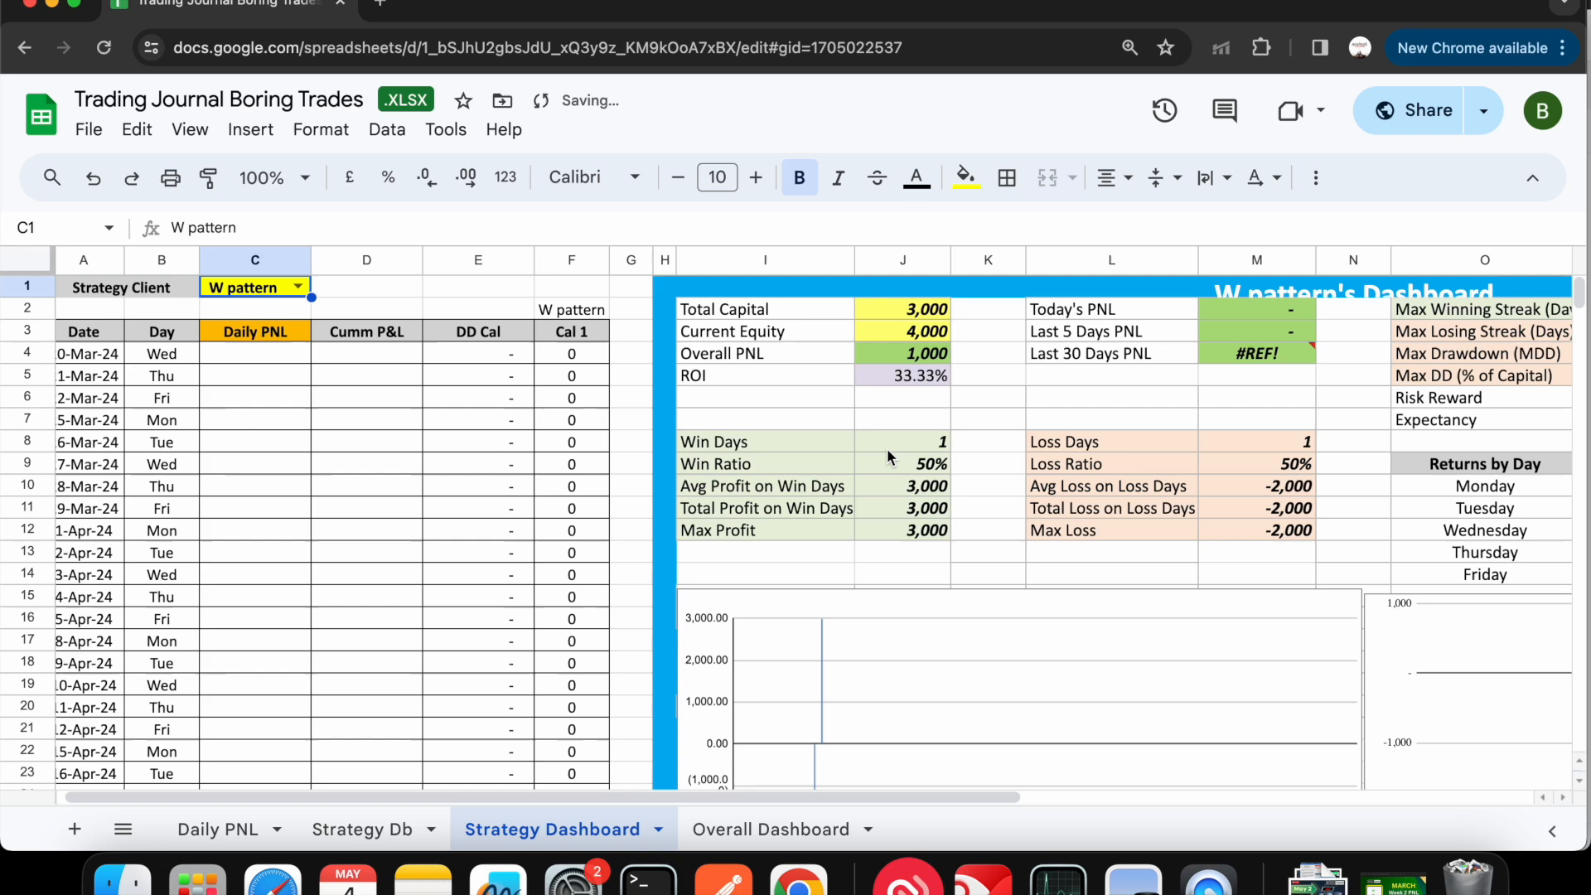
scroll(992, 479, "right", 5)
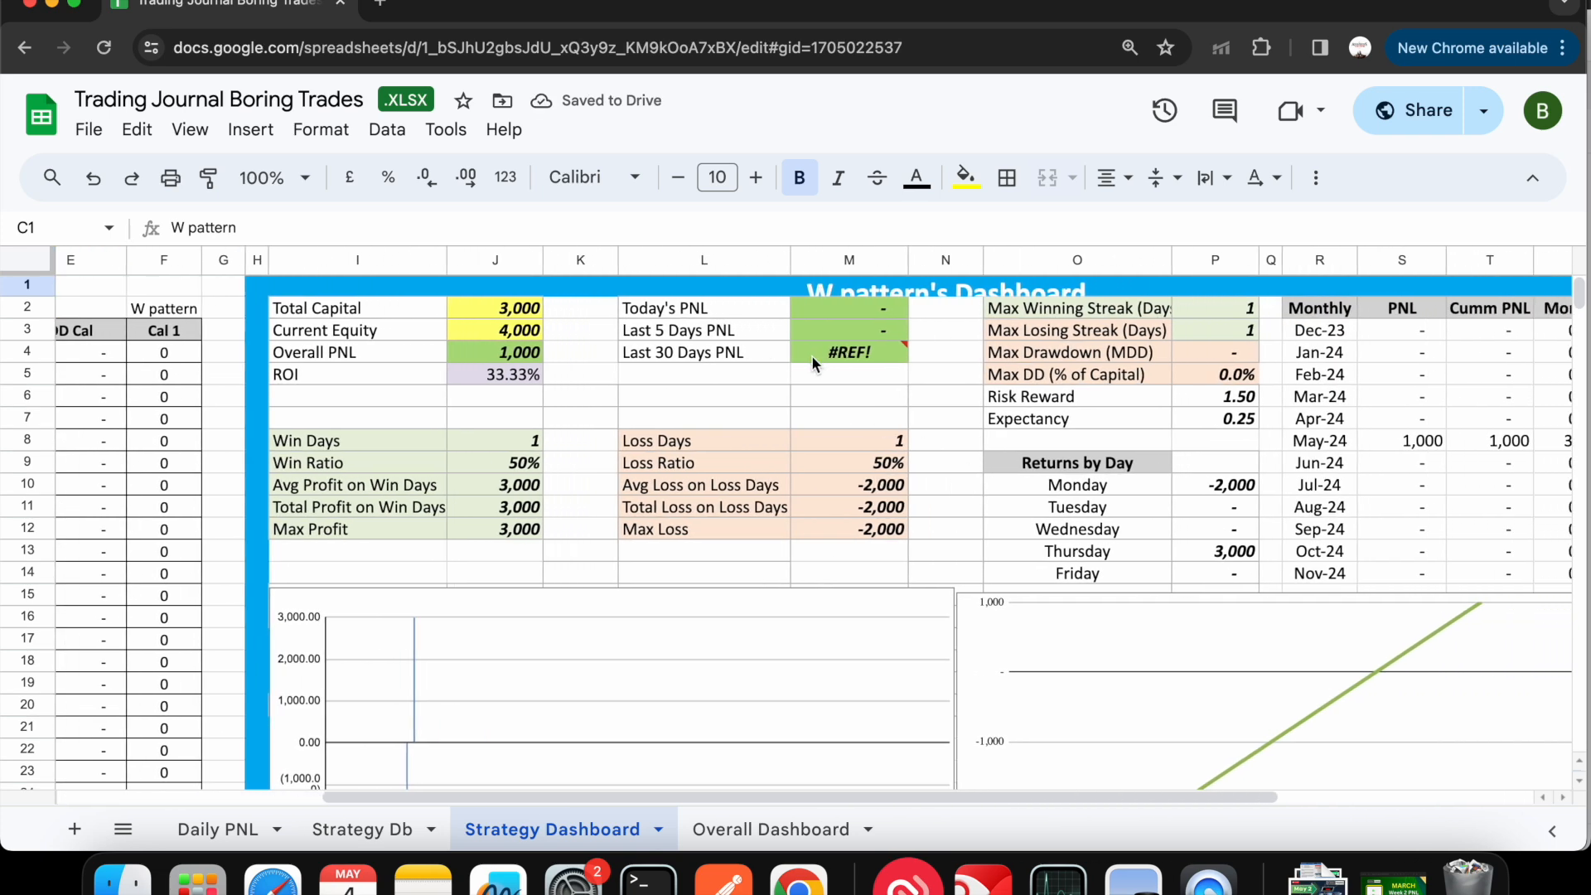
mouse_move(843, 362)
scroll(184, 442, "left", 5)
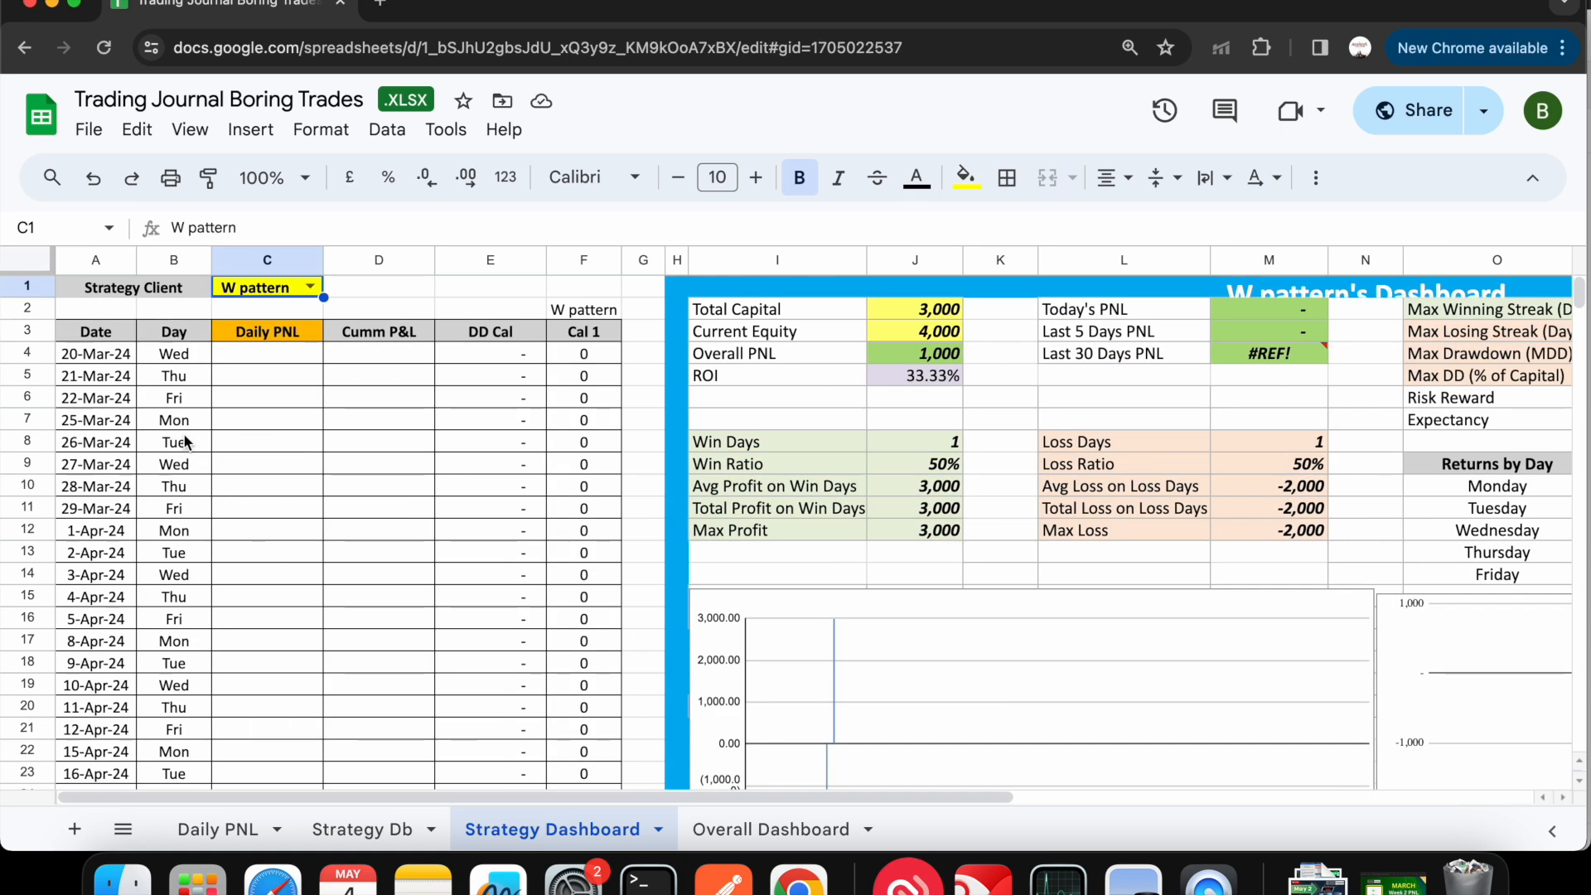
- Switch the Strategy Dashboard's strategy to Breakout and look over its daily entries and statistics
left_click(309, 287)
left_click(297, 325)
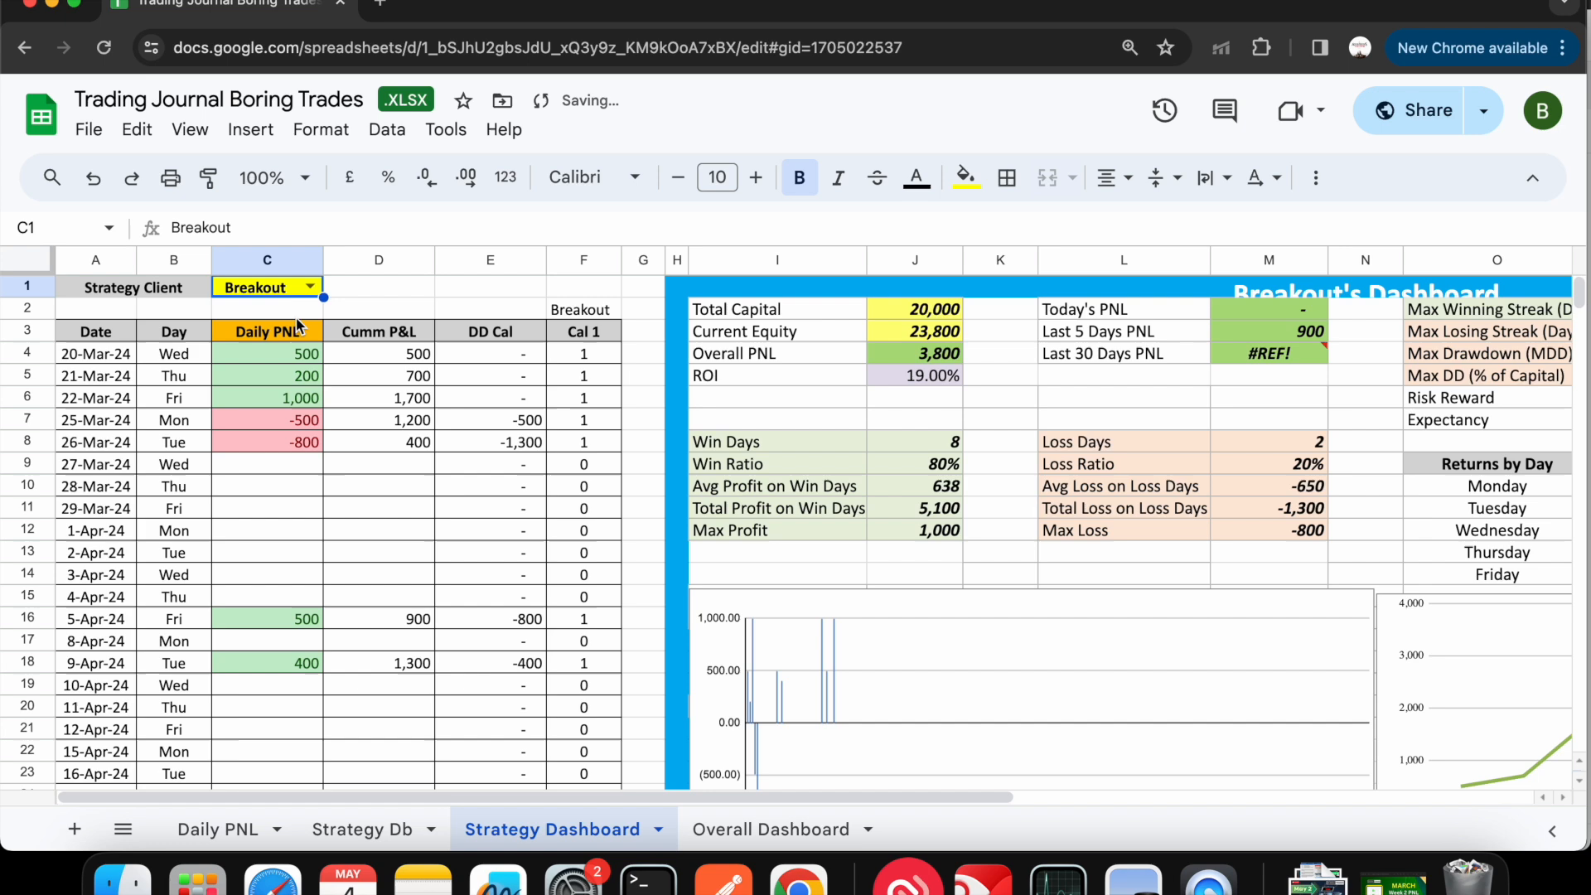
scroll(1009, 519, "right", 3)
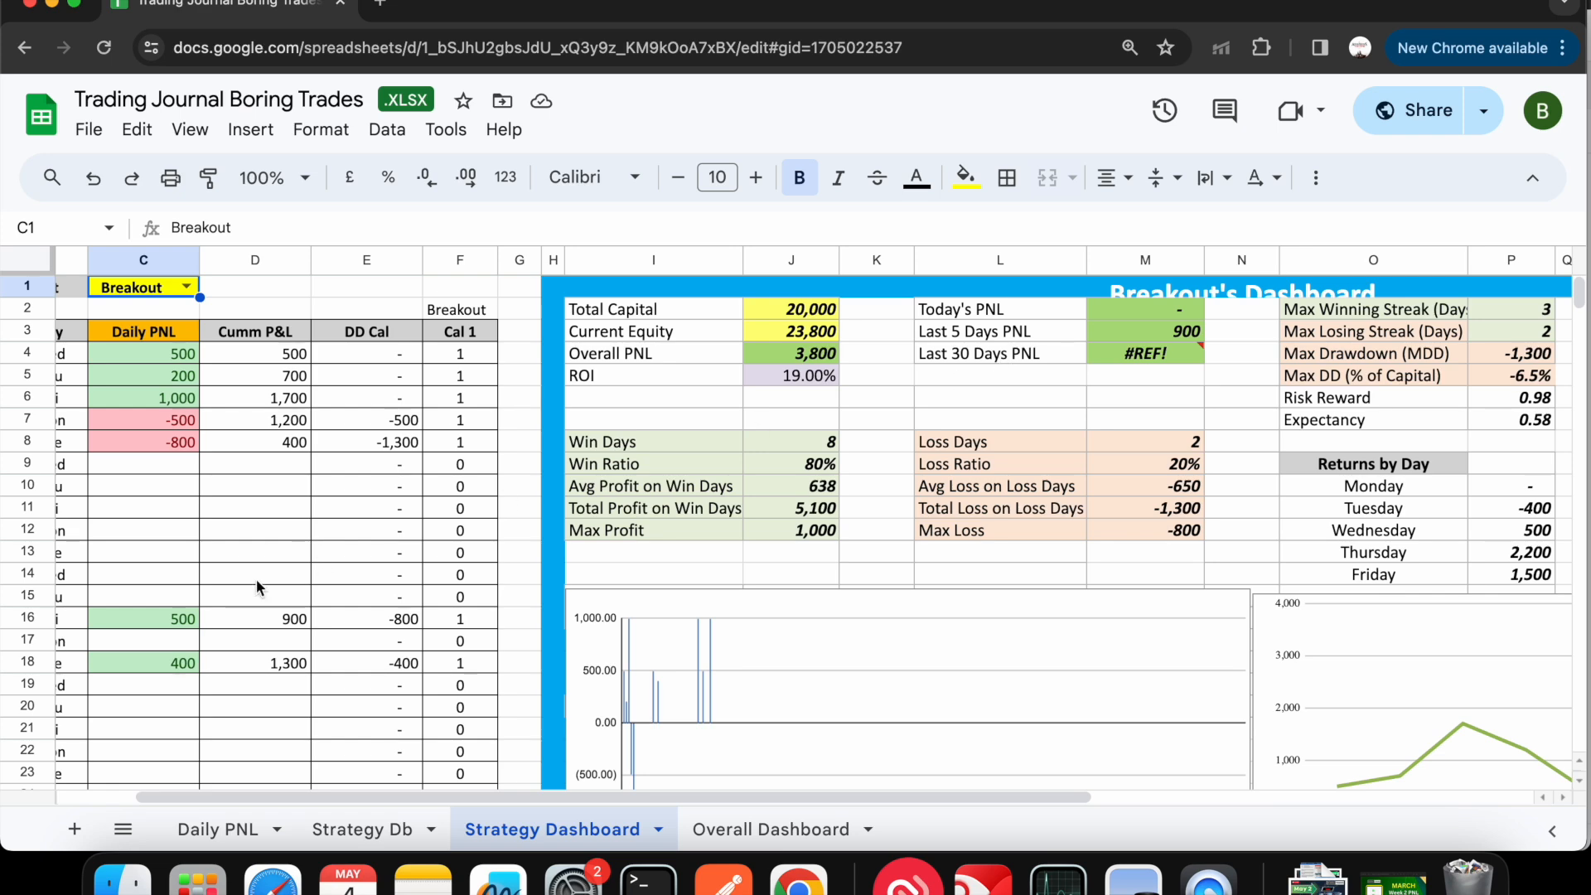
- Enter Breakout's daily PNL on the Daily PNL sheet as 90 for 27-Mar-24 and 200 for 28-Mar-24
left_click(218, 830)
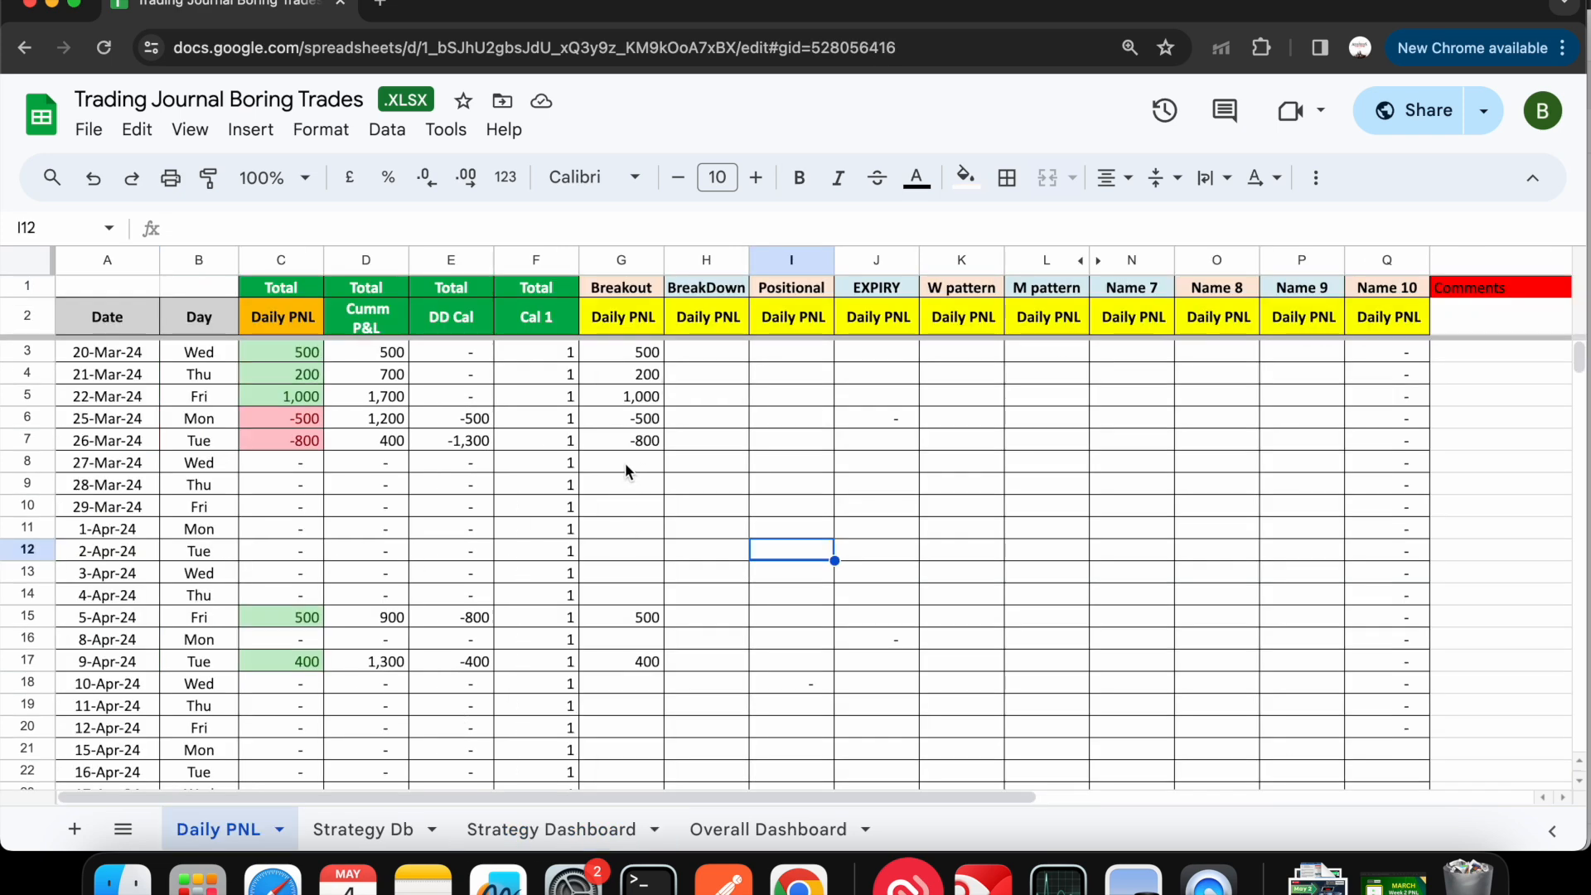
left_click(625, 464)
type("90")
key("Return")
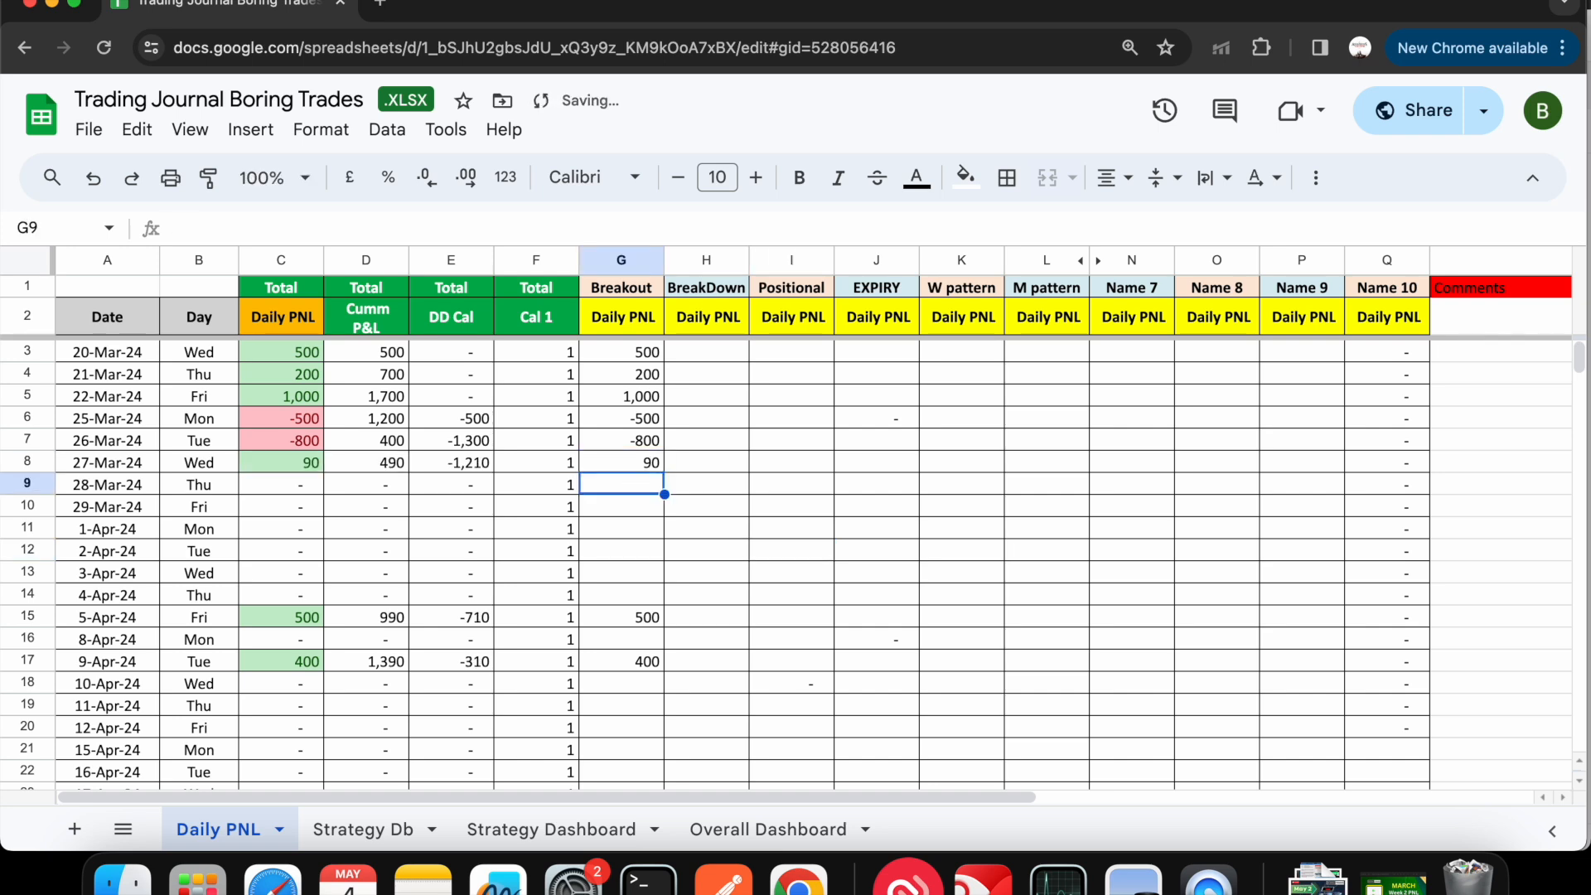
type("200")
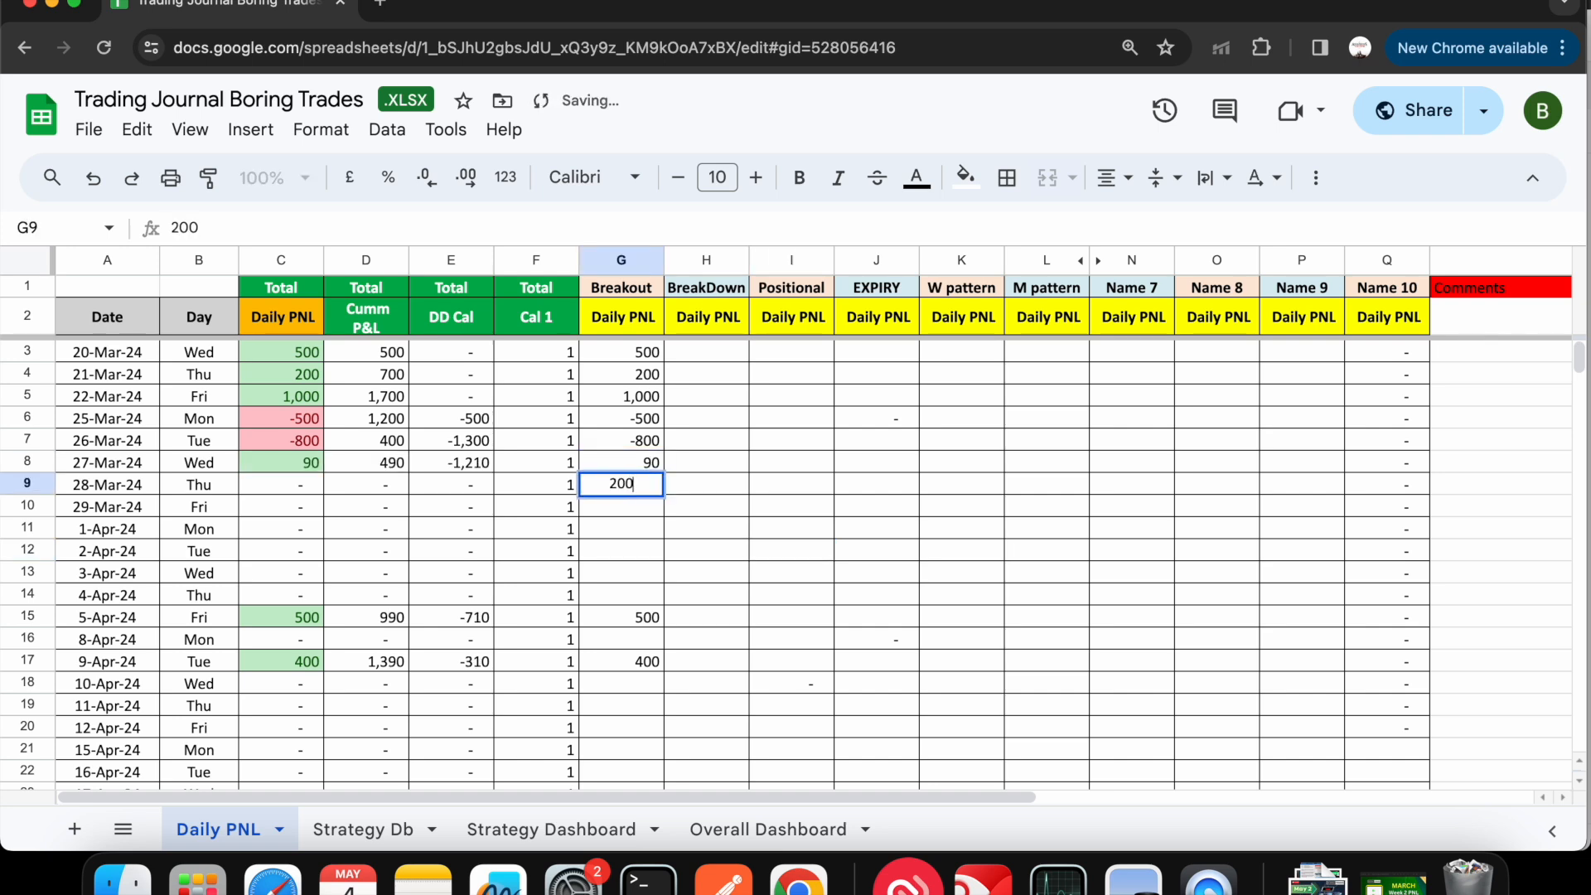
key("Return")
- Fill the 200 entry down the Breakout column from 28-Mar-24 through 24-Apr-24
left_click(667, 483)
left_click(660, 483)
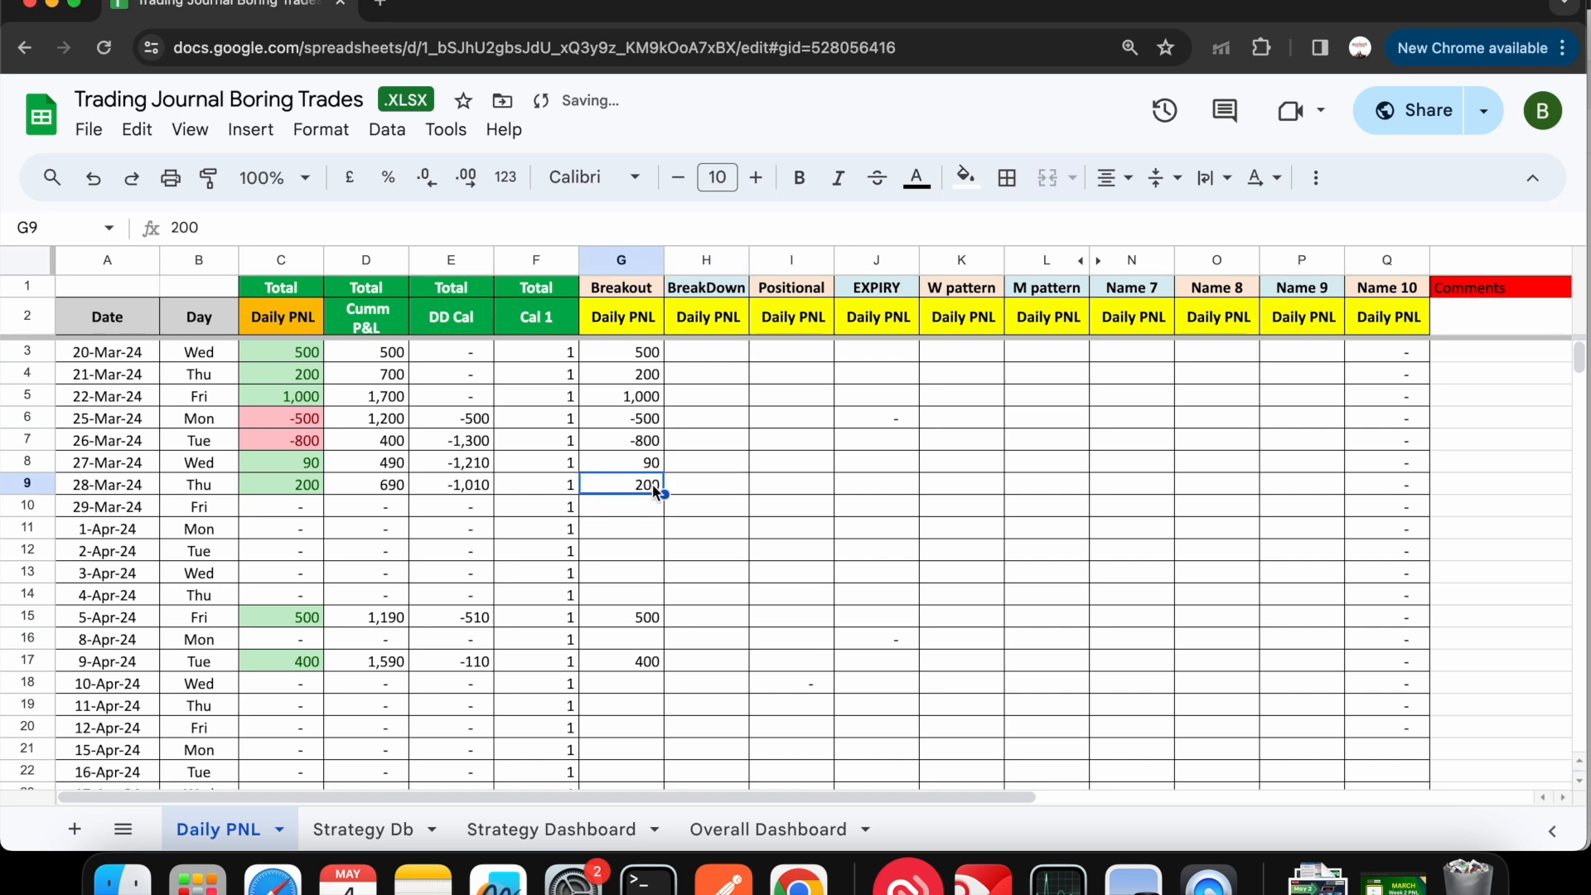
left_click_drag(665, 493, 662, 768)
scroll(662, 762, "down", 3)
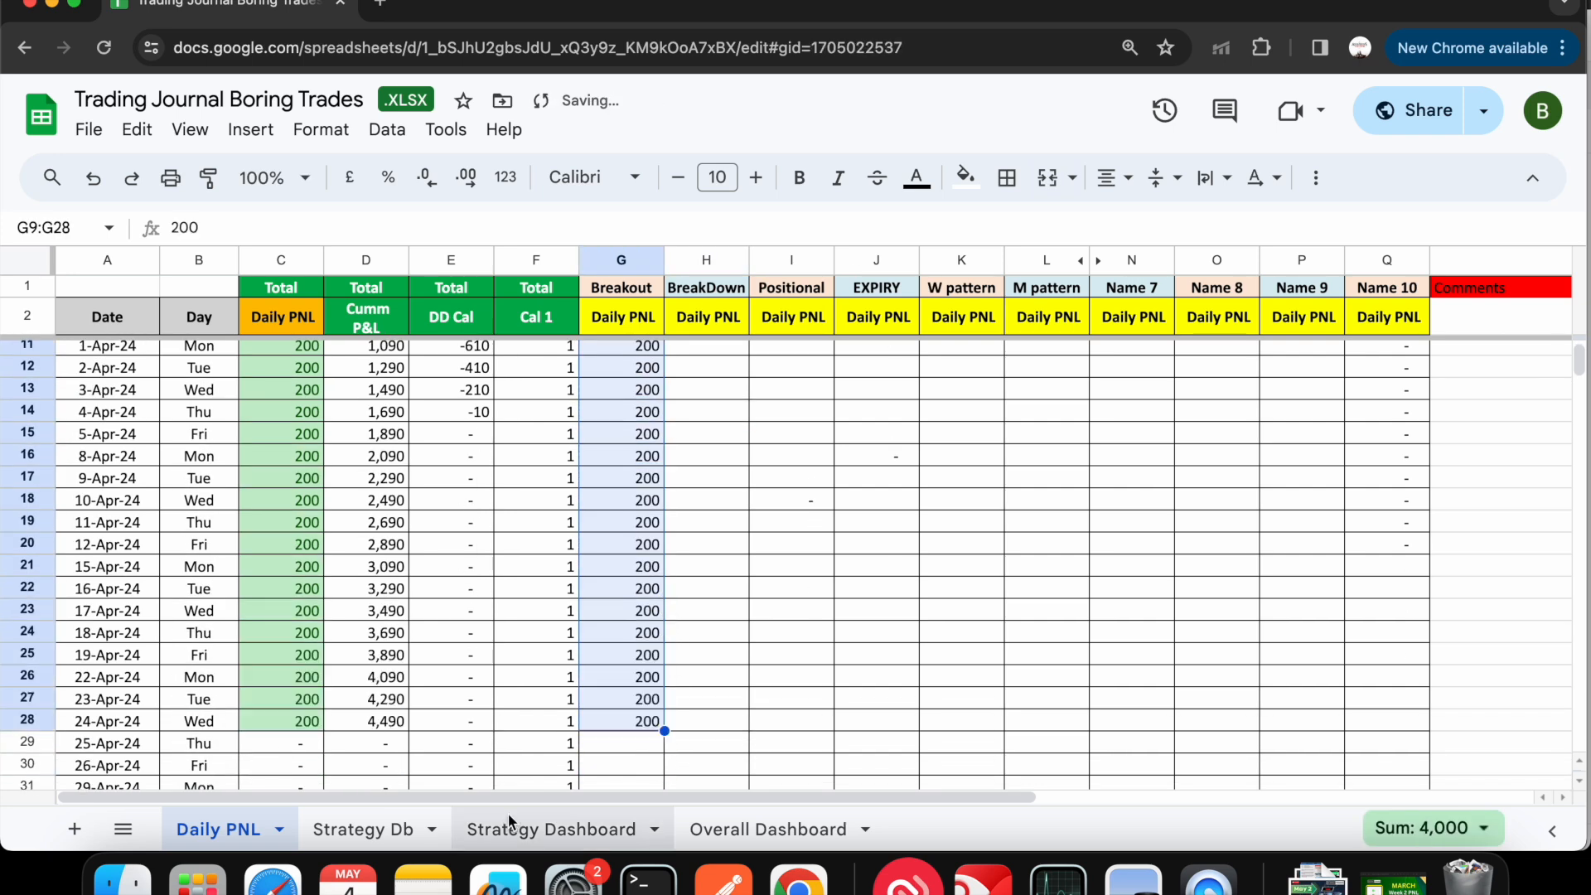
- Check Breakout's updated figures on the Strategy Dashboard and switch the strategy to W pattern
left_click(509, 827)
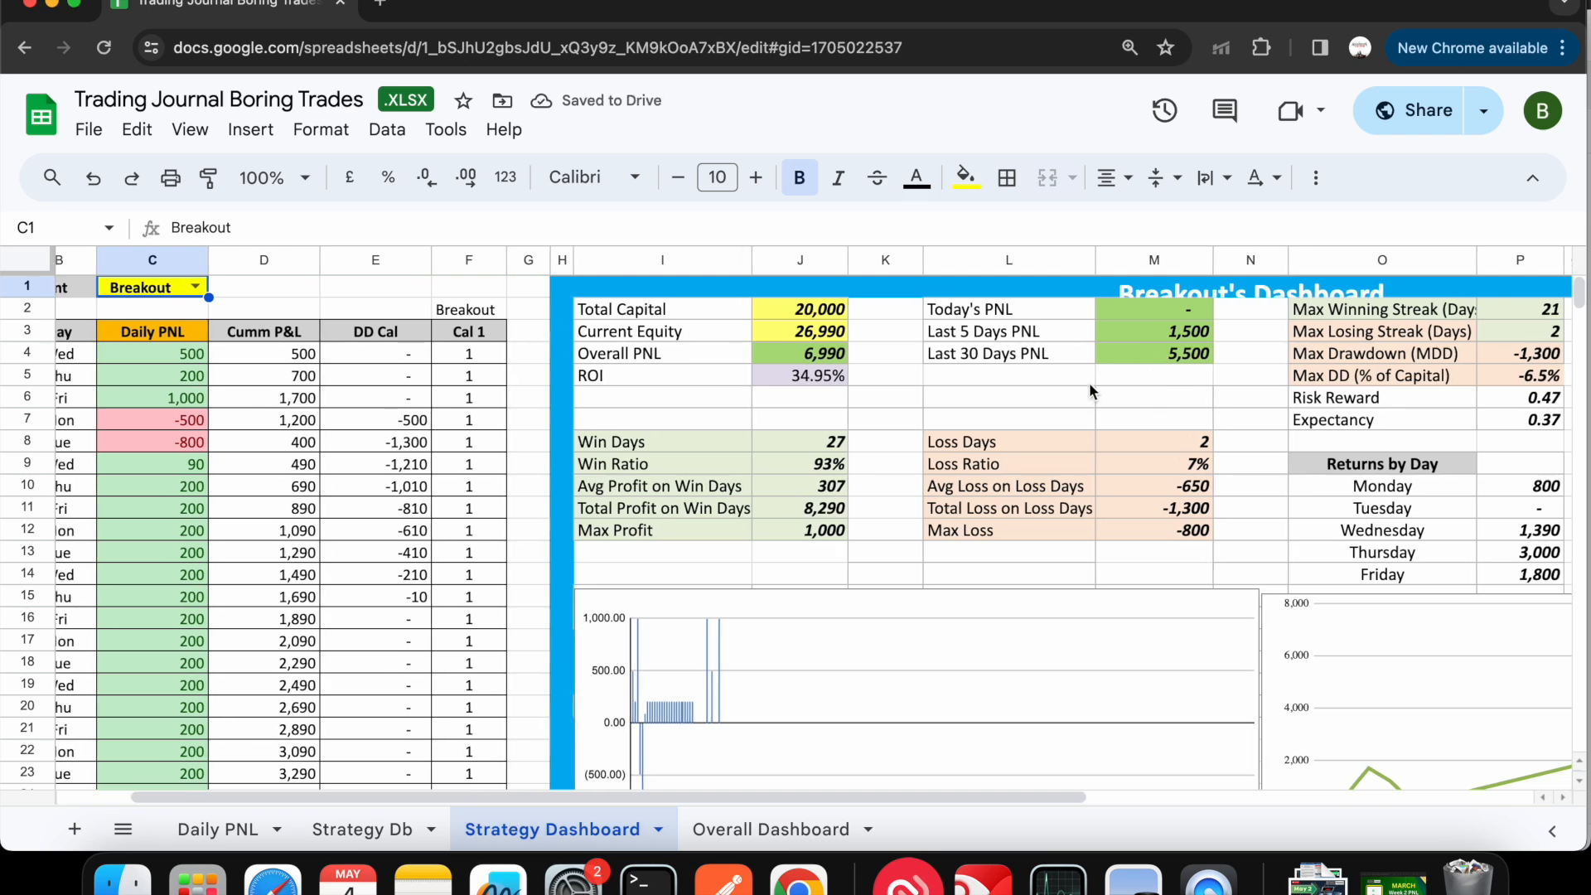
left_click(196, 286)
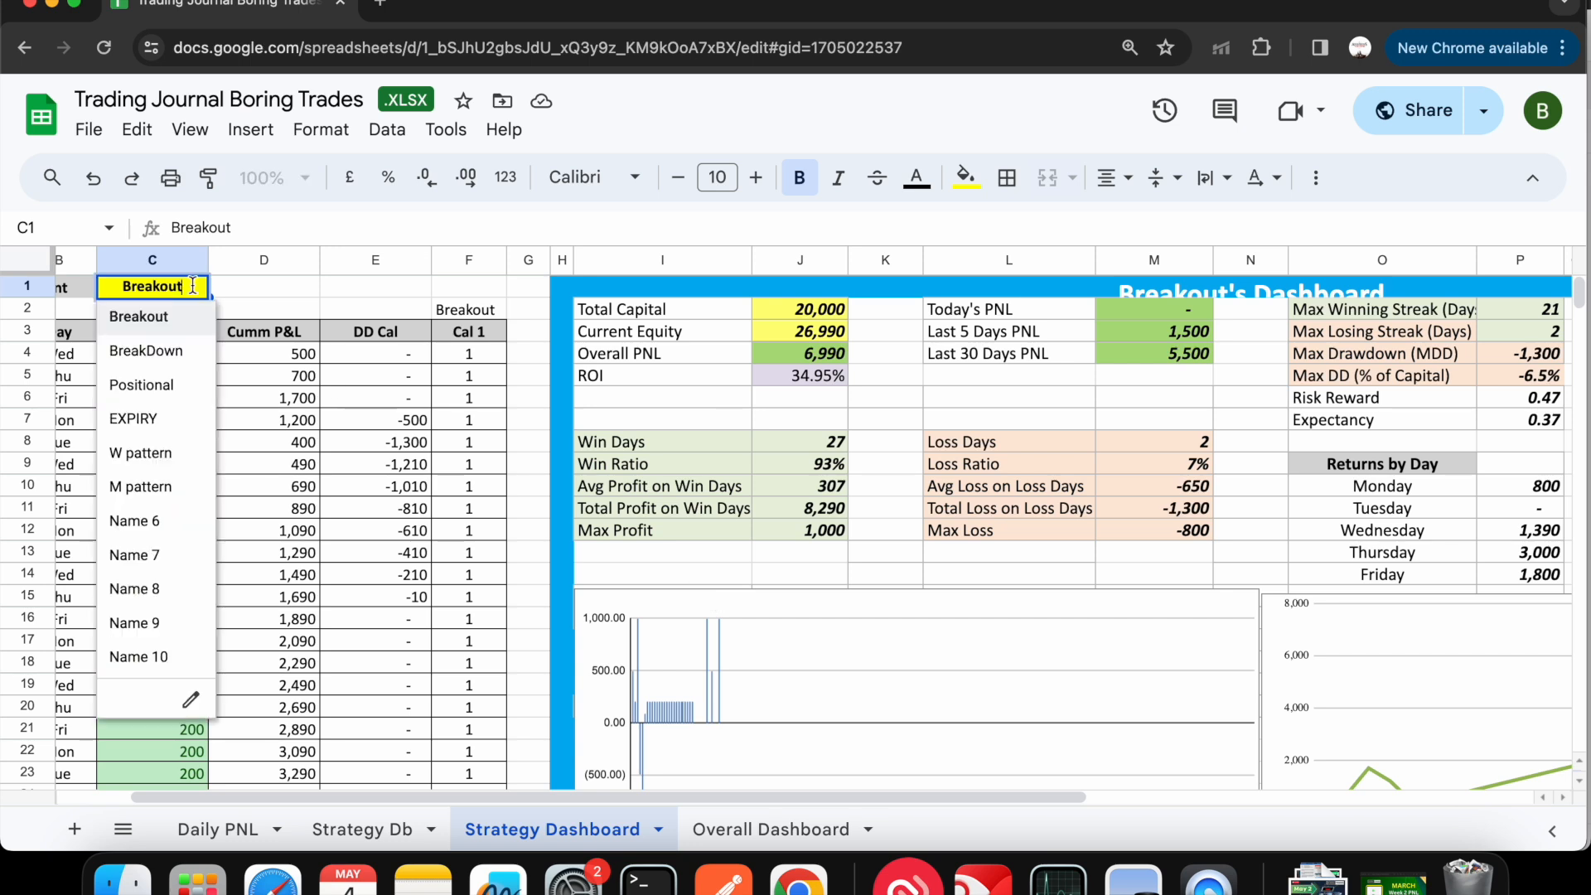
left_click(165, 455)
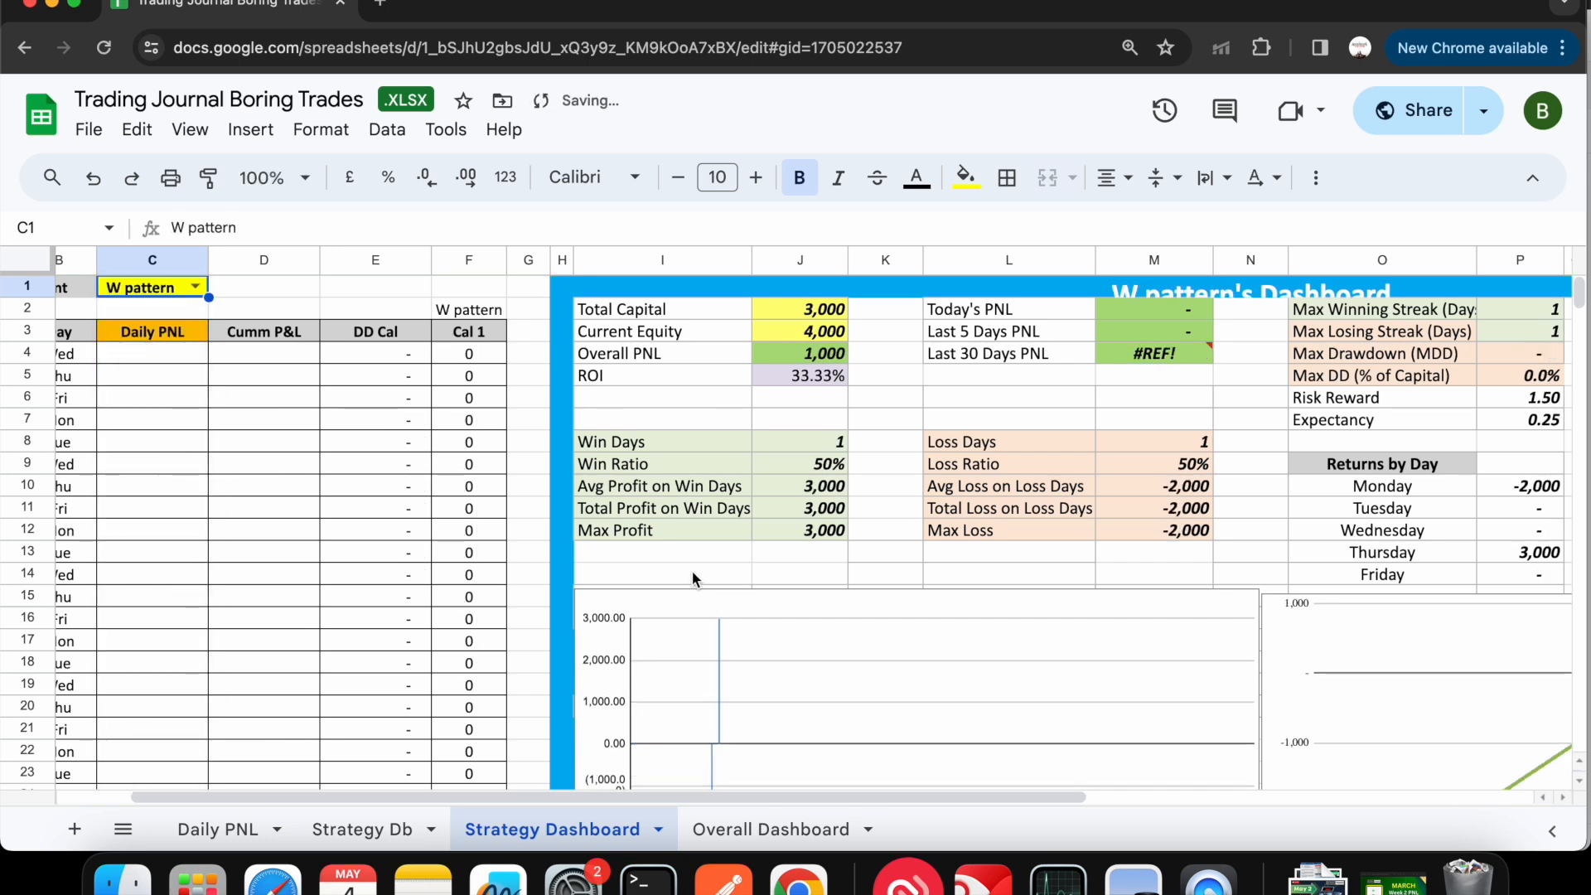
- Review the Overall Dashboard's statistics, charts and Monday return formula, comparing it with the Strategy Dashboard
left_click(774, 830)
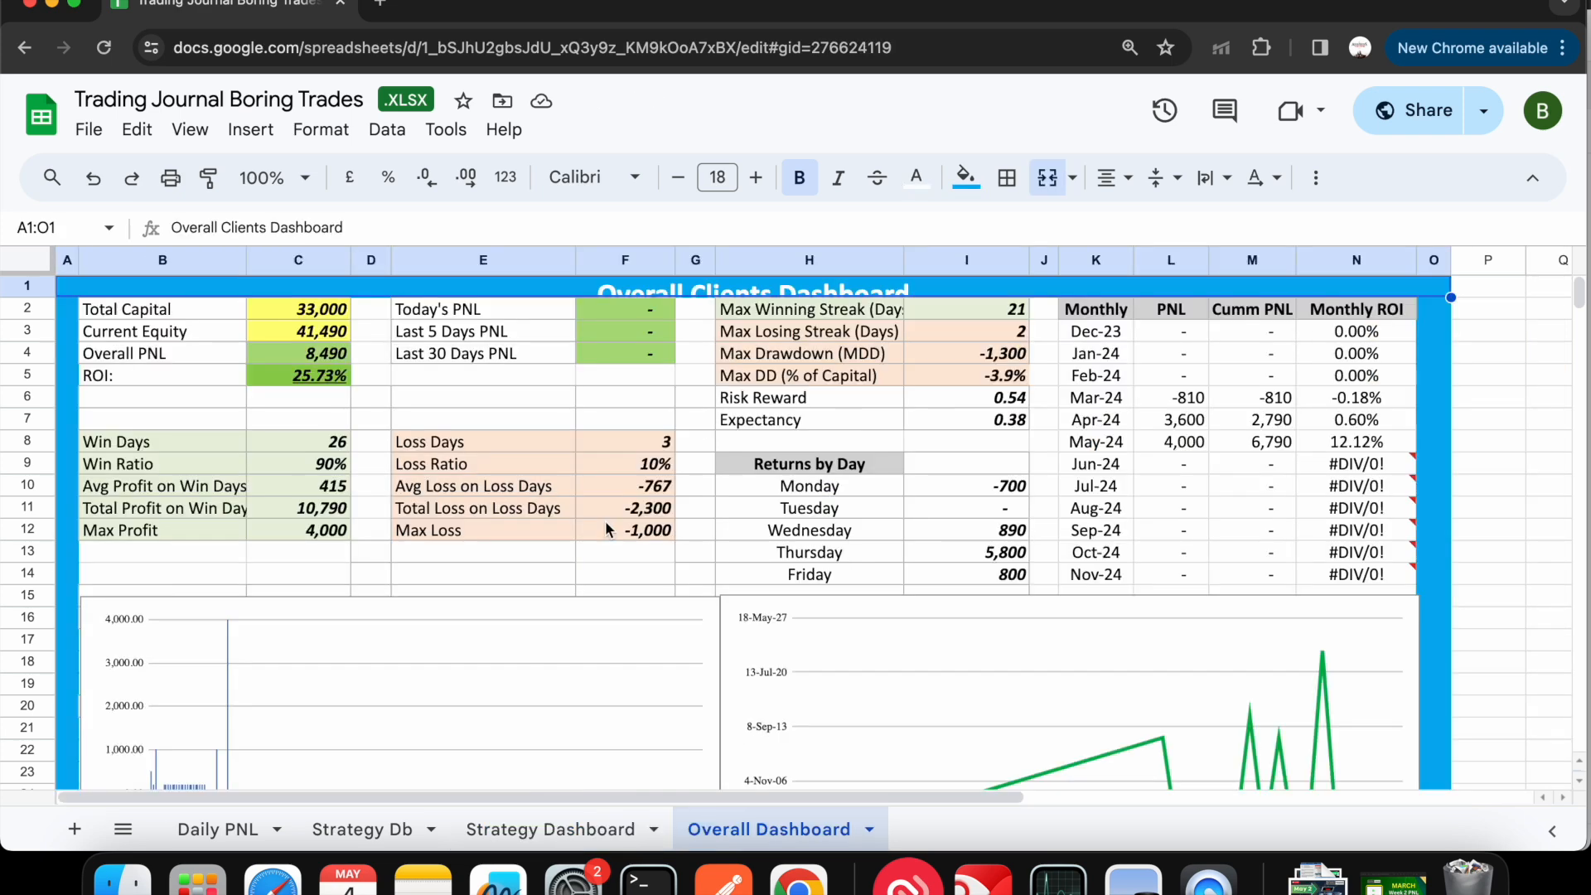
scroll(605, 527, "down", 2)
scroll(605, 520, "down", 2)
scroll(529, 395, "up", 4)
left_click(535, 829)
scroll(357, 404, "left", 2)
left_click(704, 830)
scroll(654, 599, "down", 3)
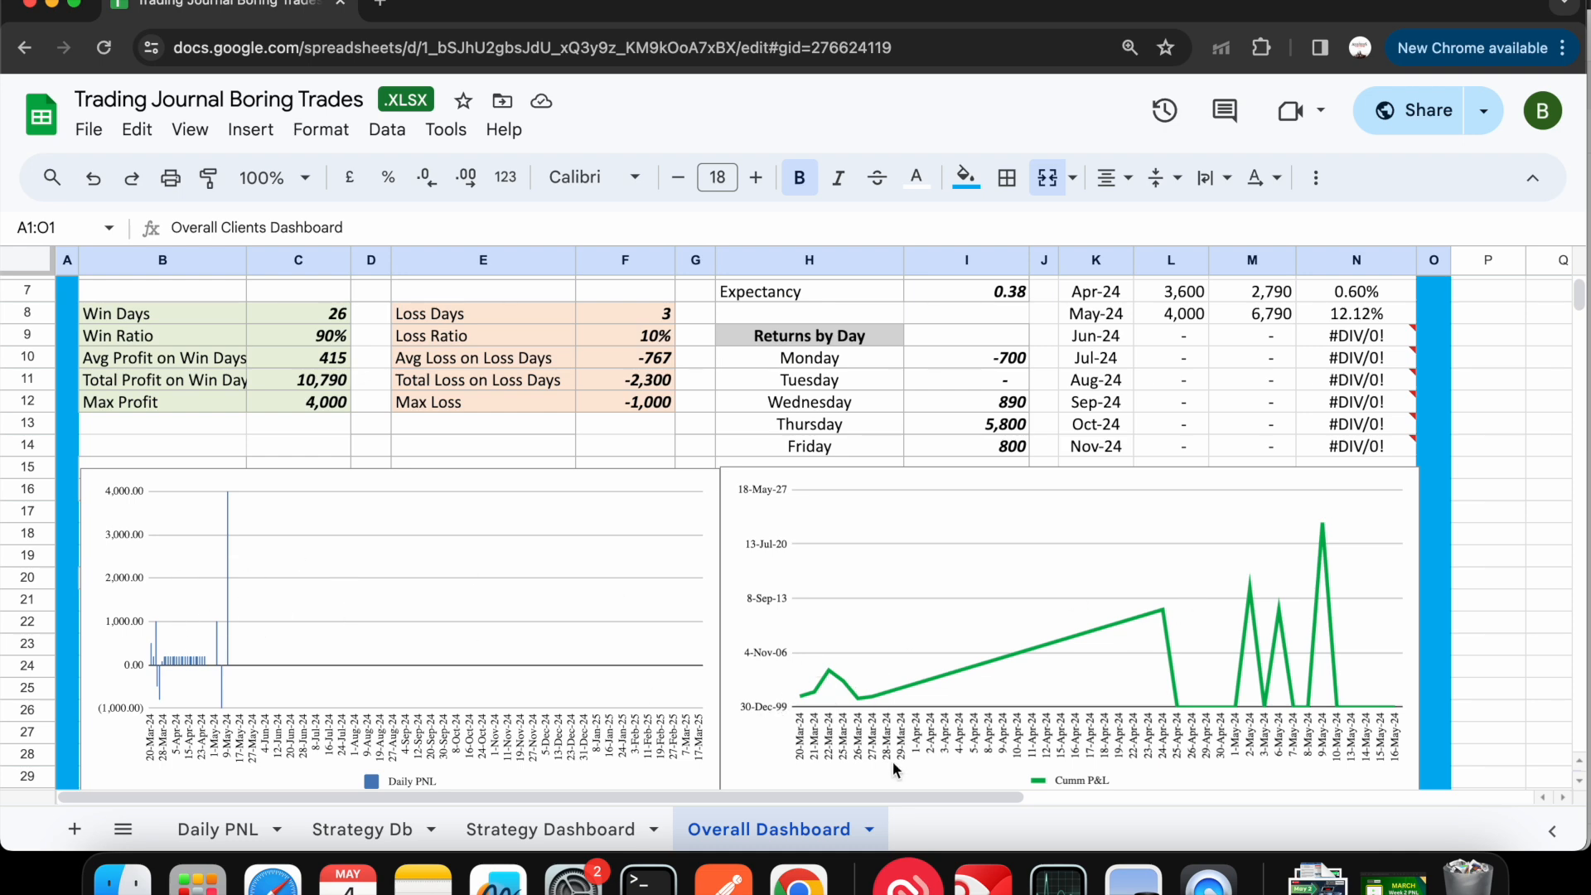
scroll(1141, 581, "up", 3)
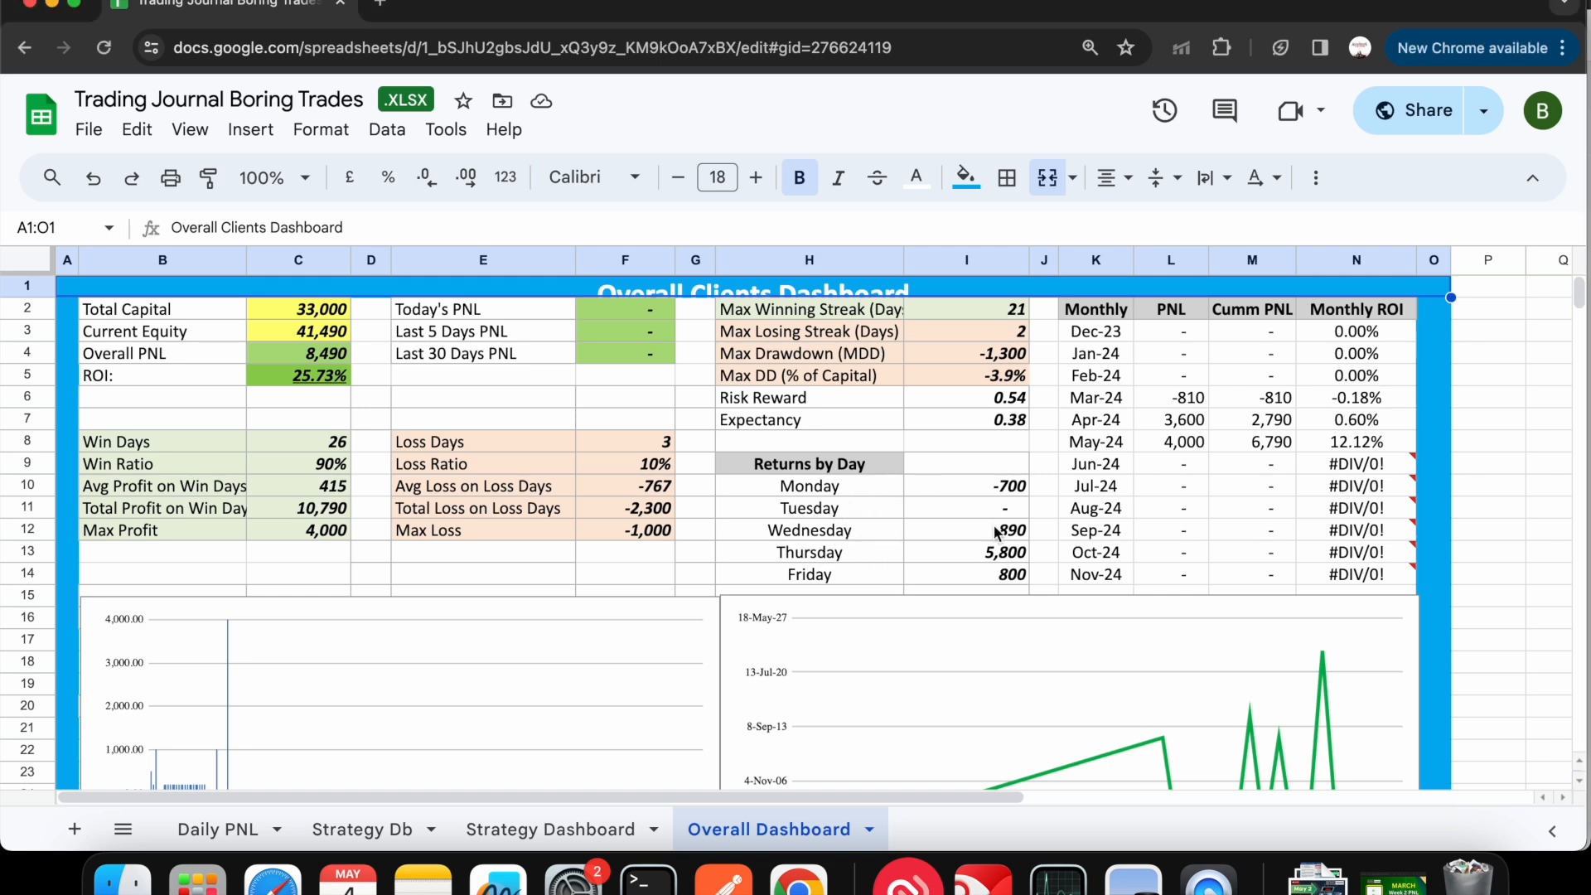
left_click(988, 485)
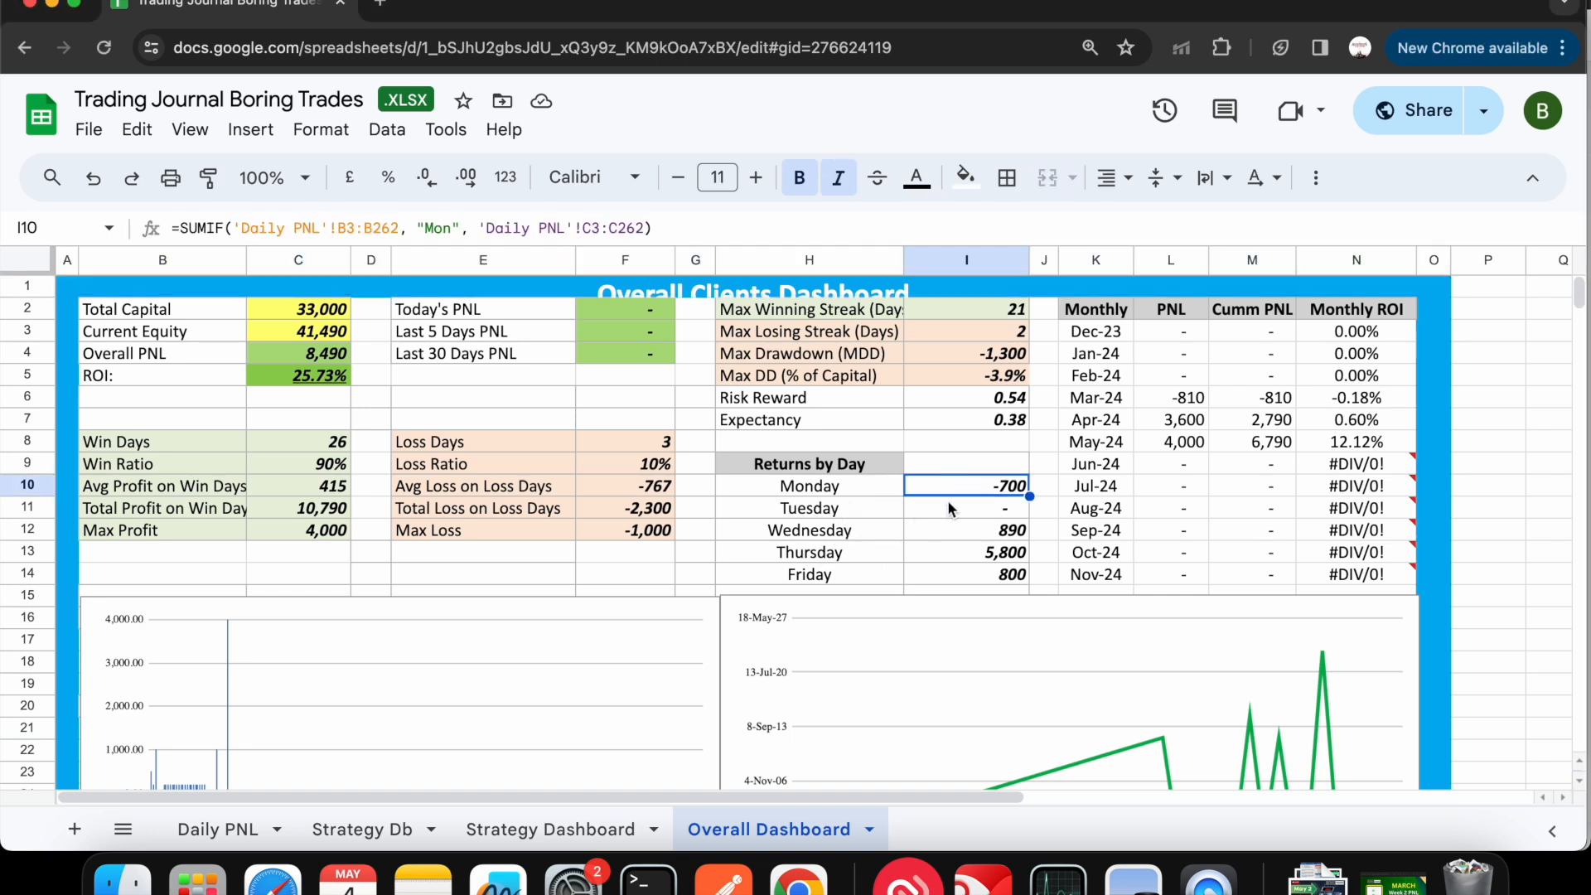
- Review W pattern's returns by day, monthly returns and charts on the Strategy Dashboard
left_click(608, 829)
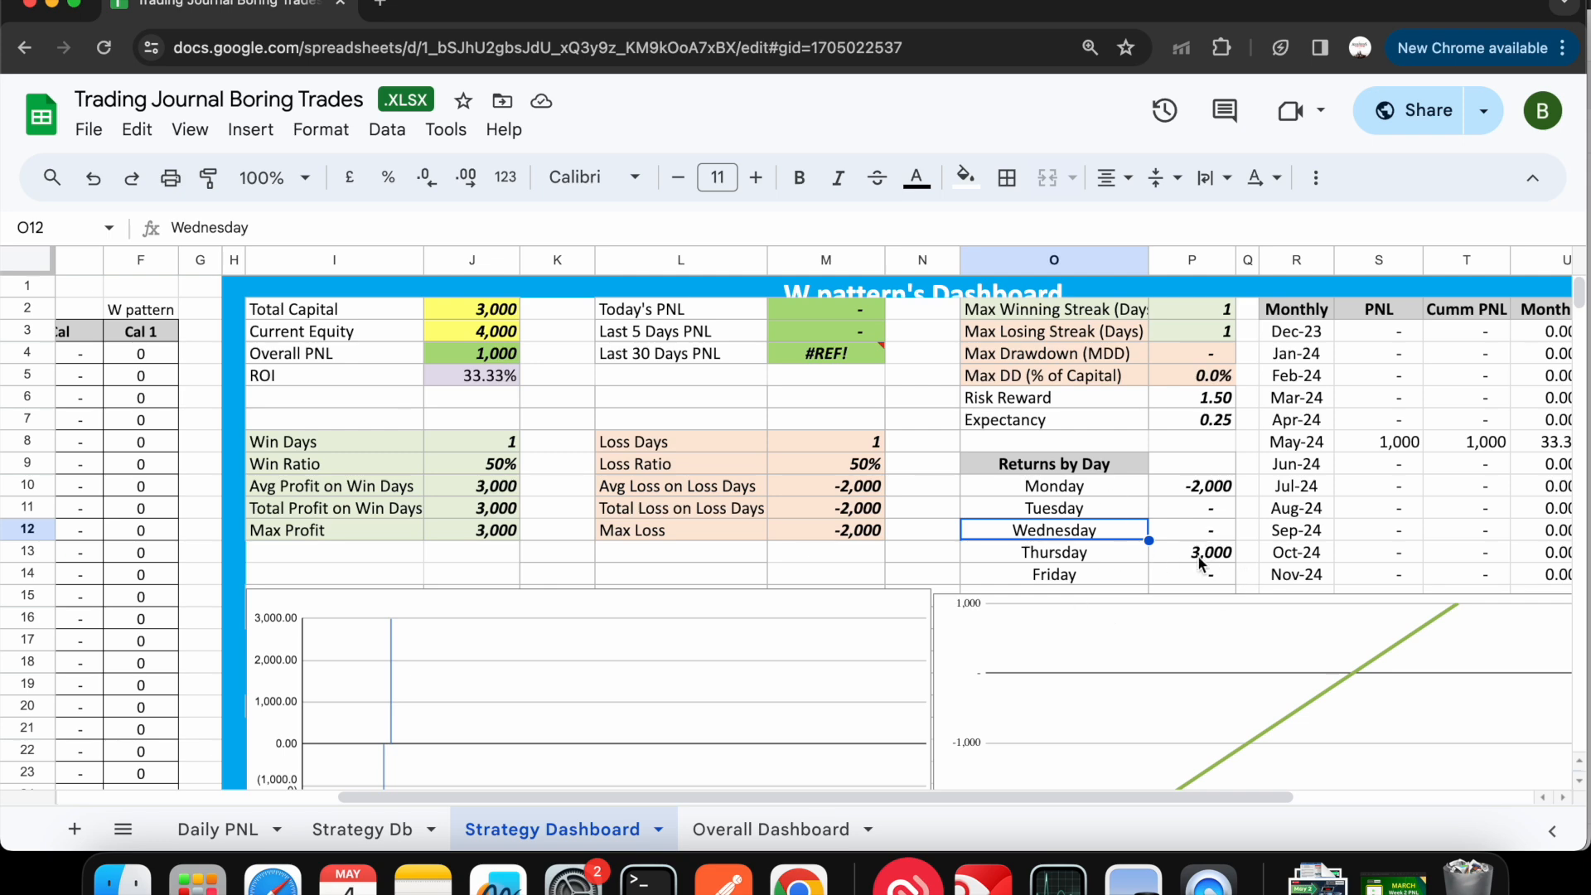
scroll(1007, 604, "left", 5)
scroll(1008, 604, "right", 8)
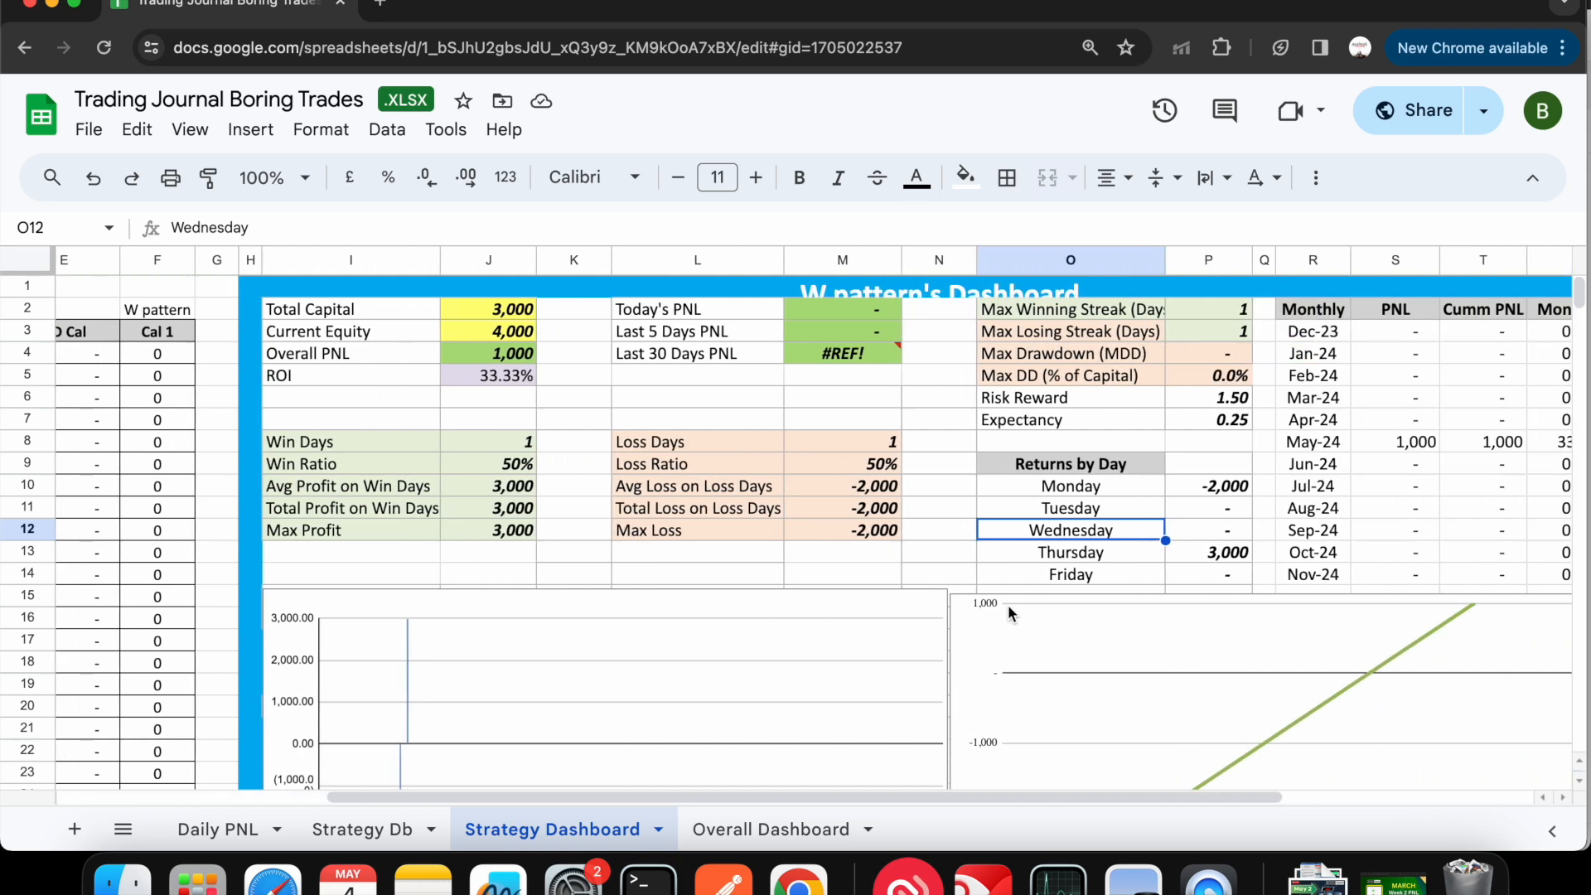
scroll(1008, 609, "right", 1)
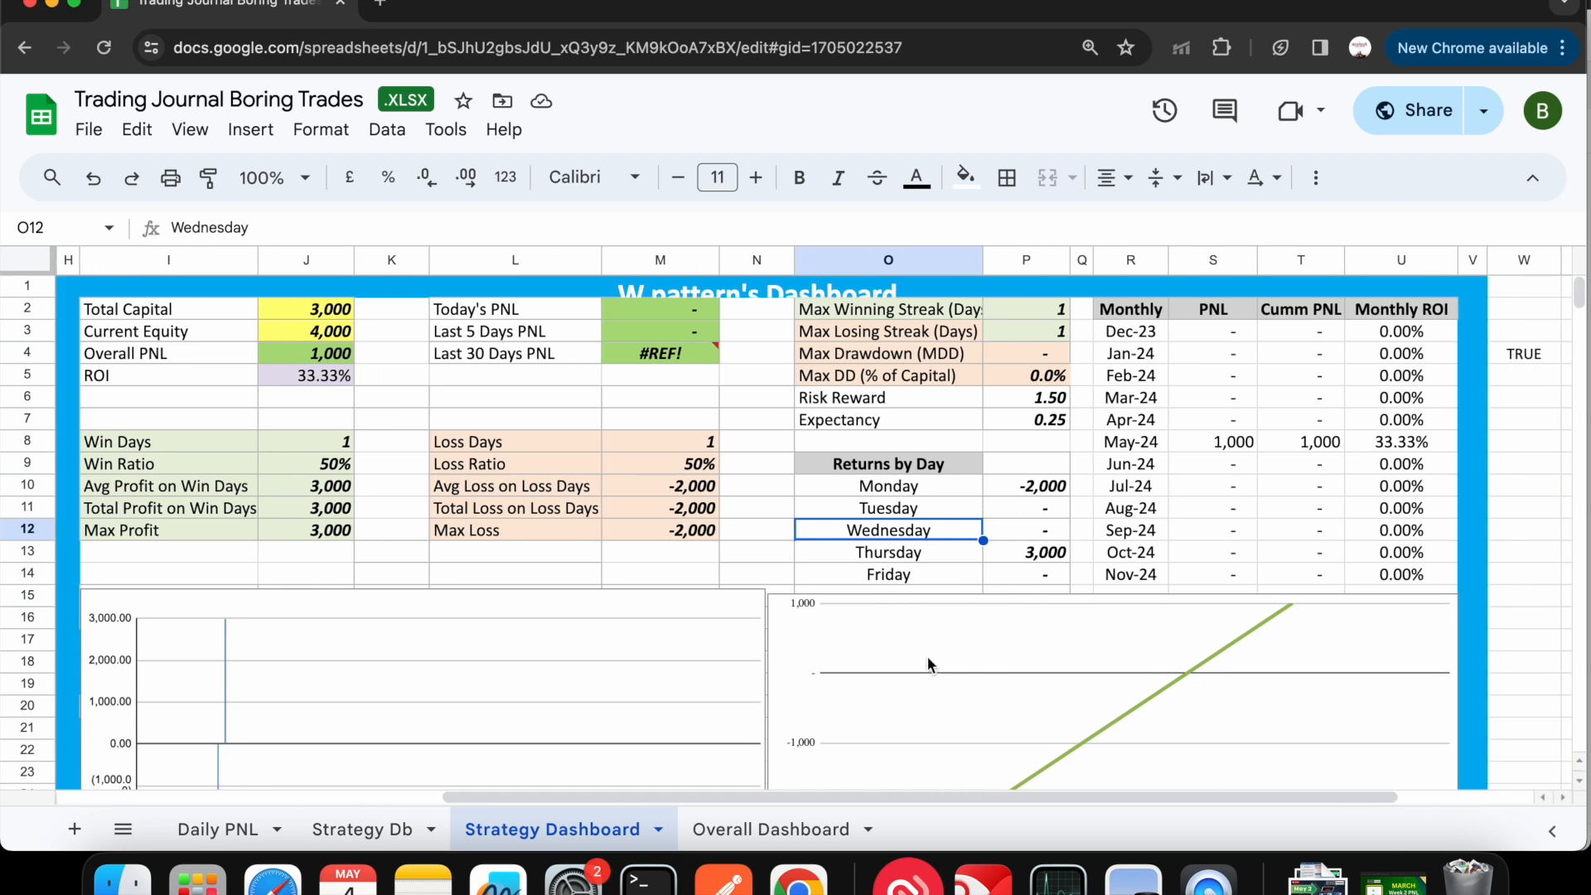
- Set the first date on the Daily PNL sheet to 1-May-24 and check the dates down the column
left_click(232, 829)
scroll(189, 456, "up", 4)
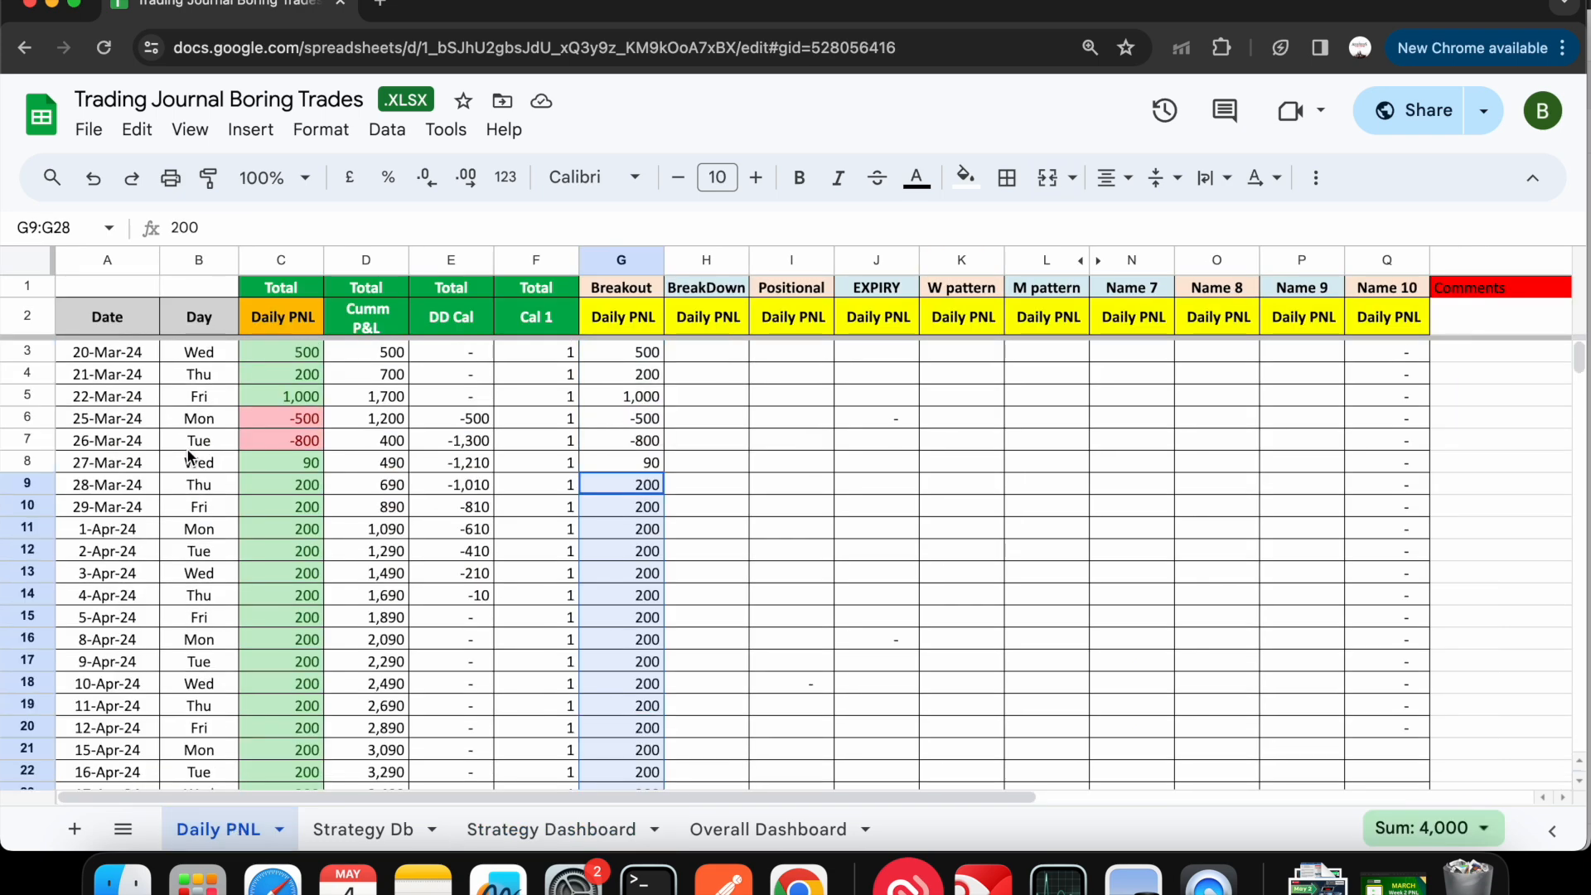
left_click(133, 362)
double_click(133, 363)
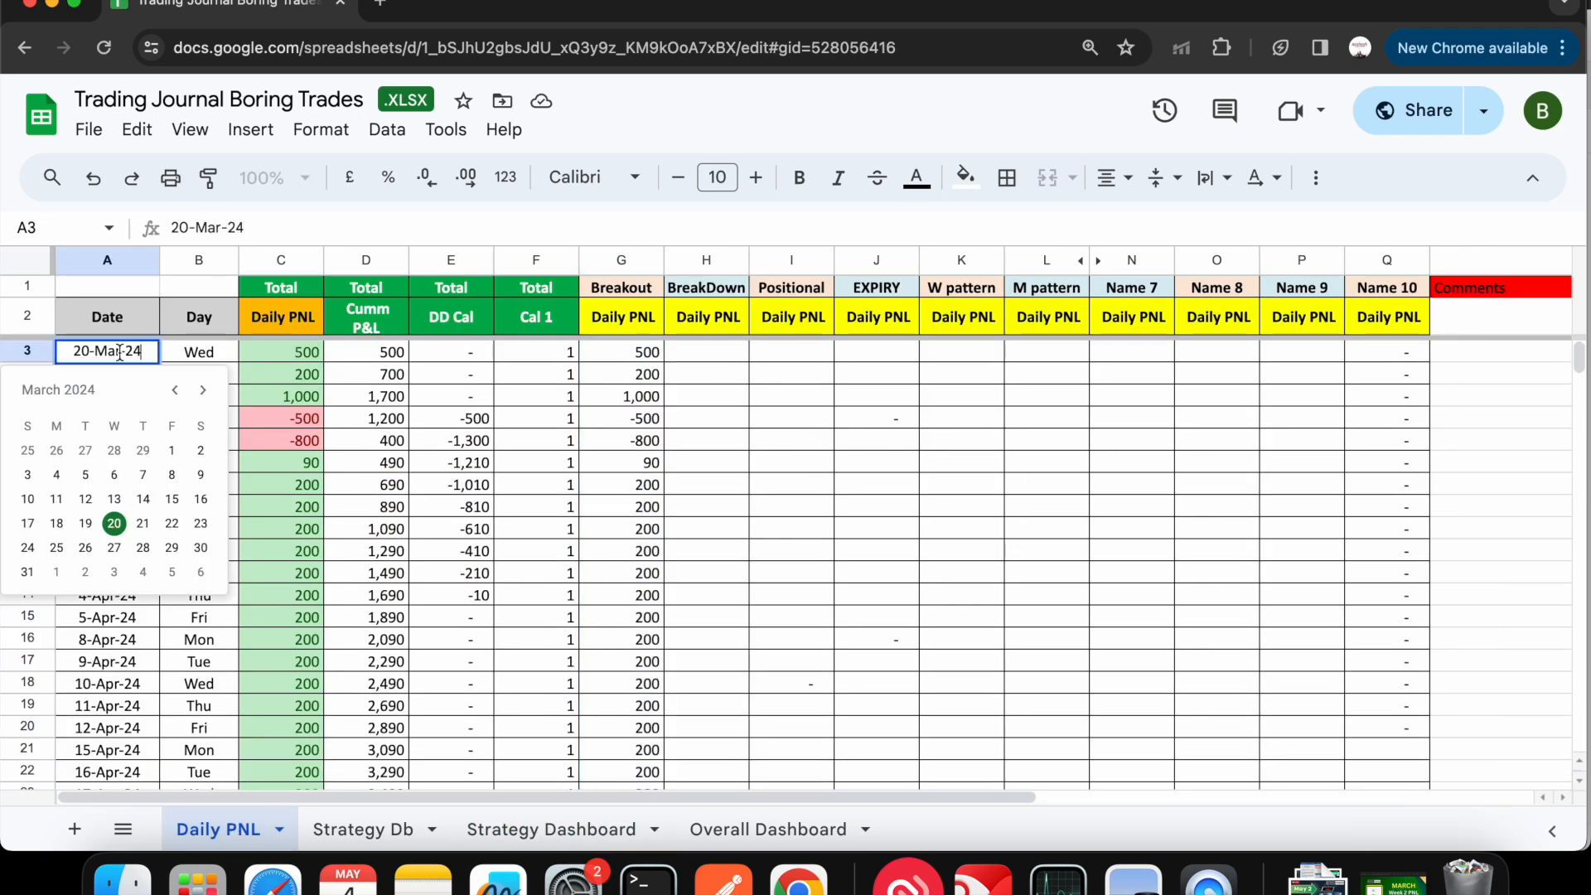
left_click(202, 389)
left_click(202, 390)
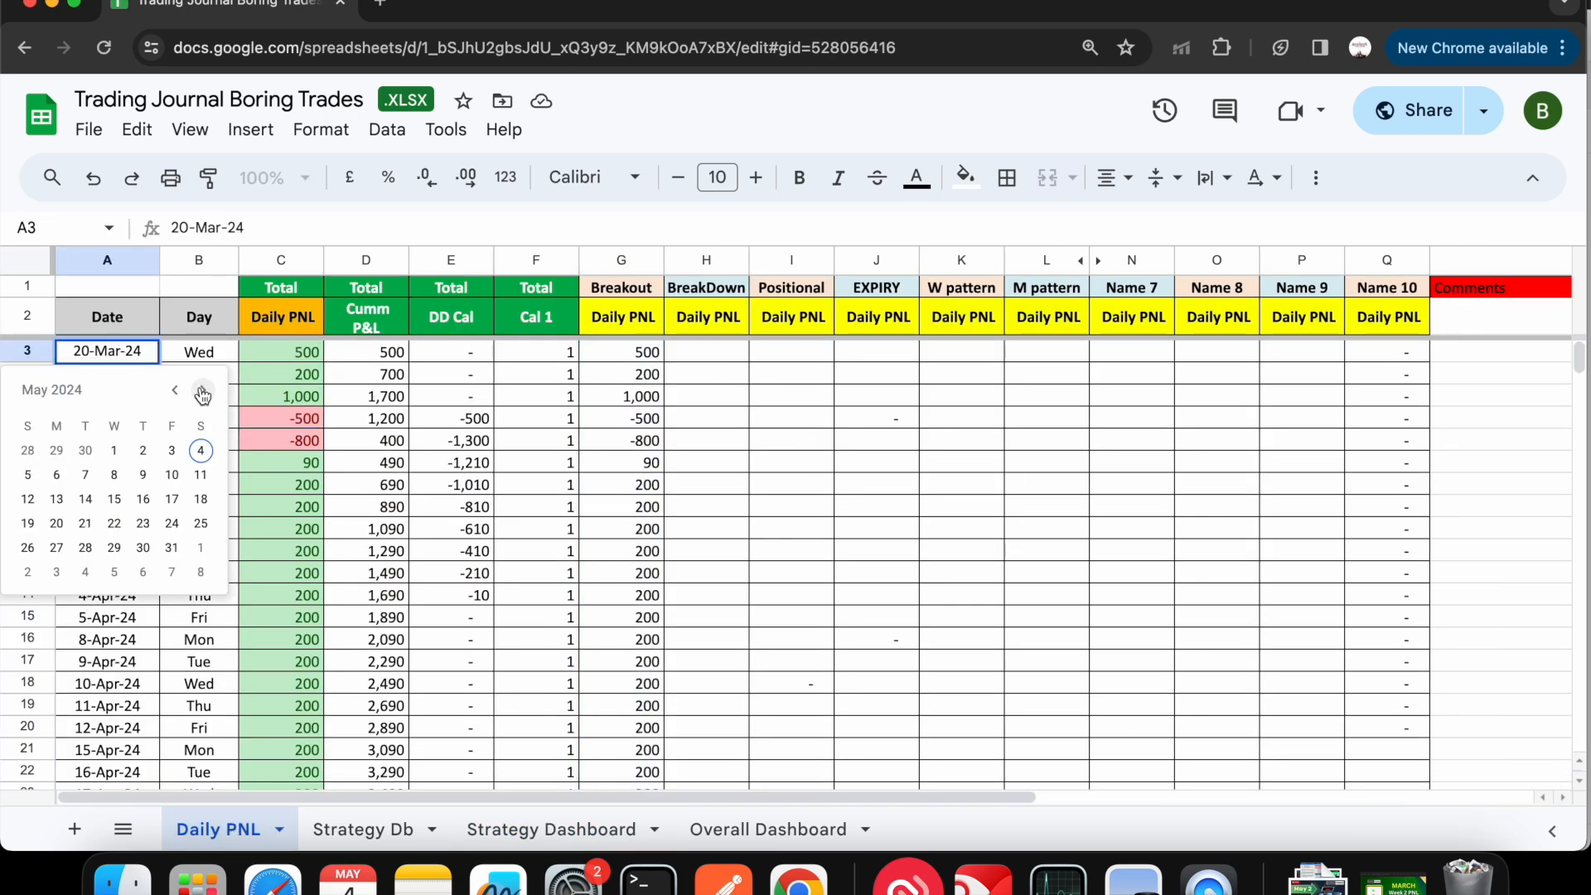
left_click(115, 450)
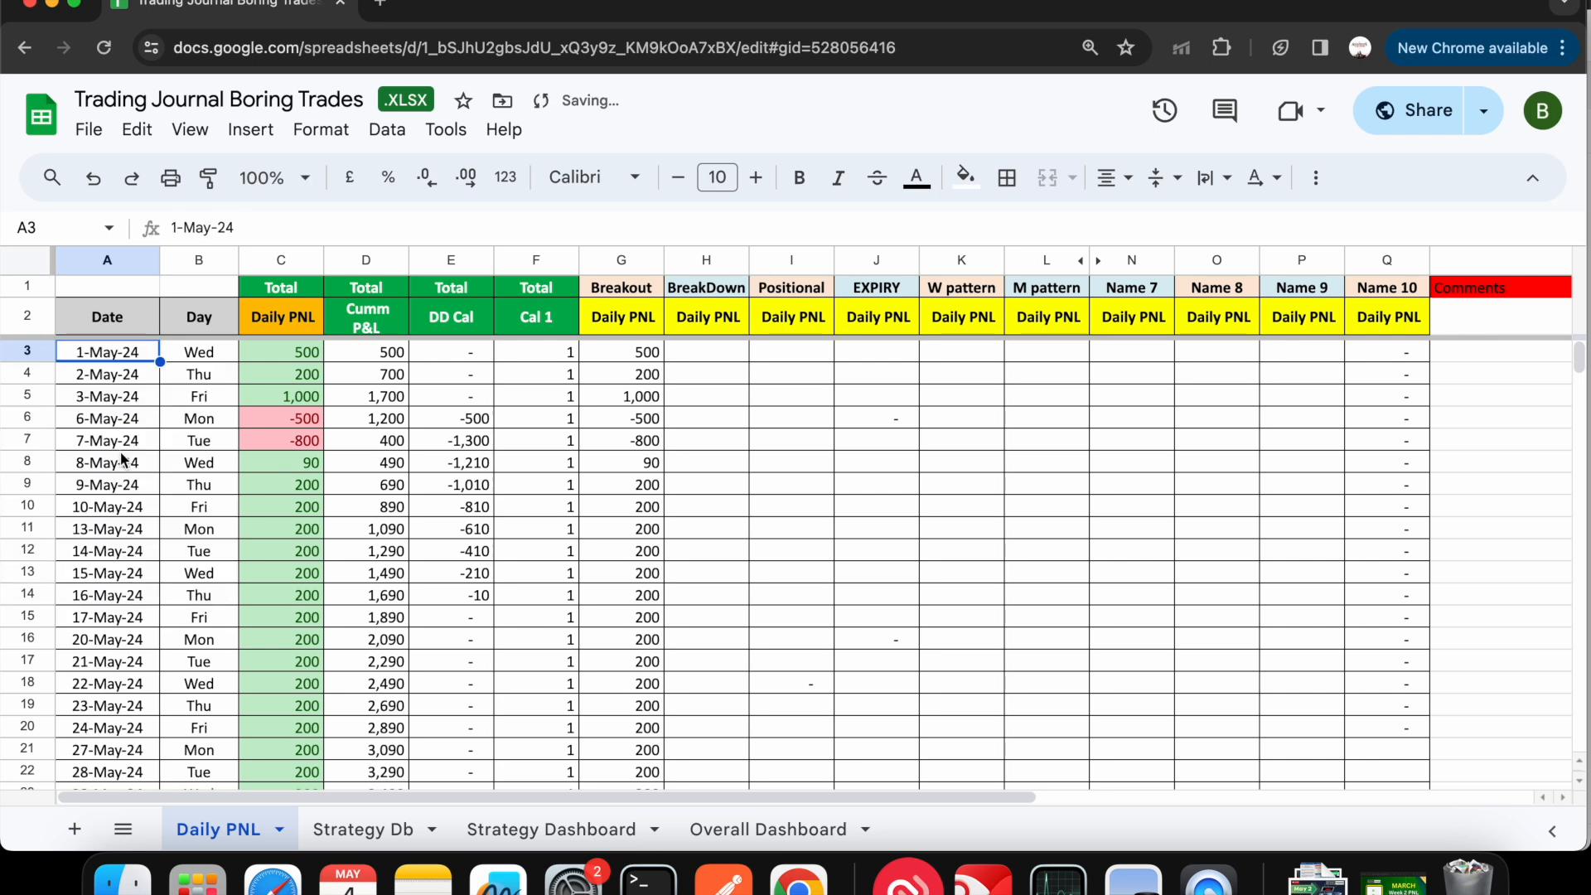
scroll(98, 562, "down", 3)
scroll(98, 555, "down", 5)
scroll(97, 555, "up", 7)
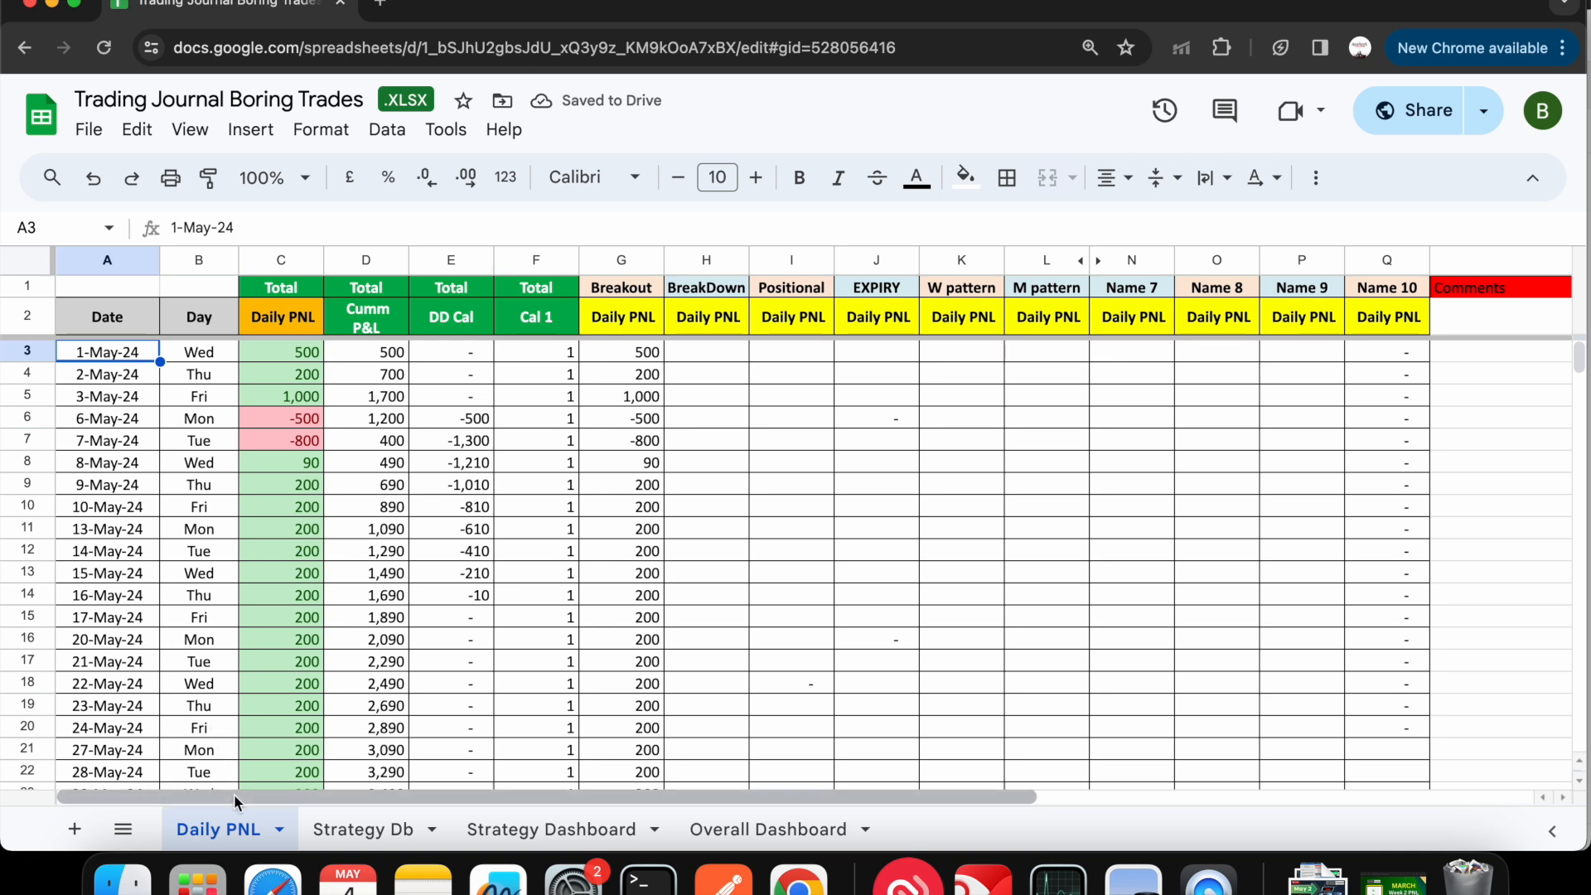
- Set the first date in the Strategy Dashboard's Date column to 1-May-24 to match the Daily PNL sheet
left_click(340, 829)
left_click(525, 827)
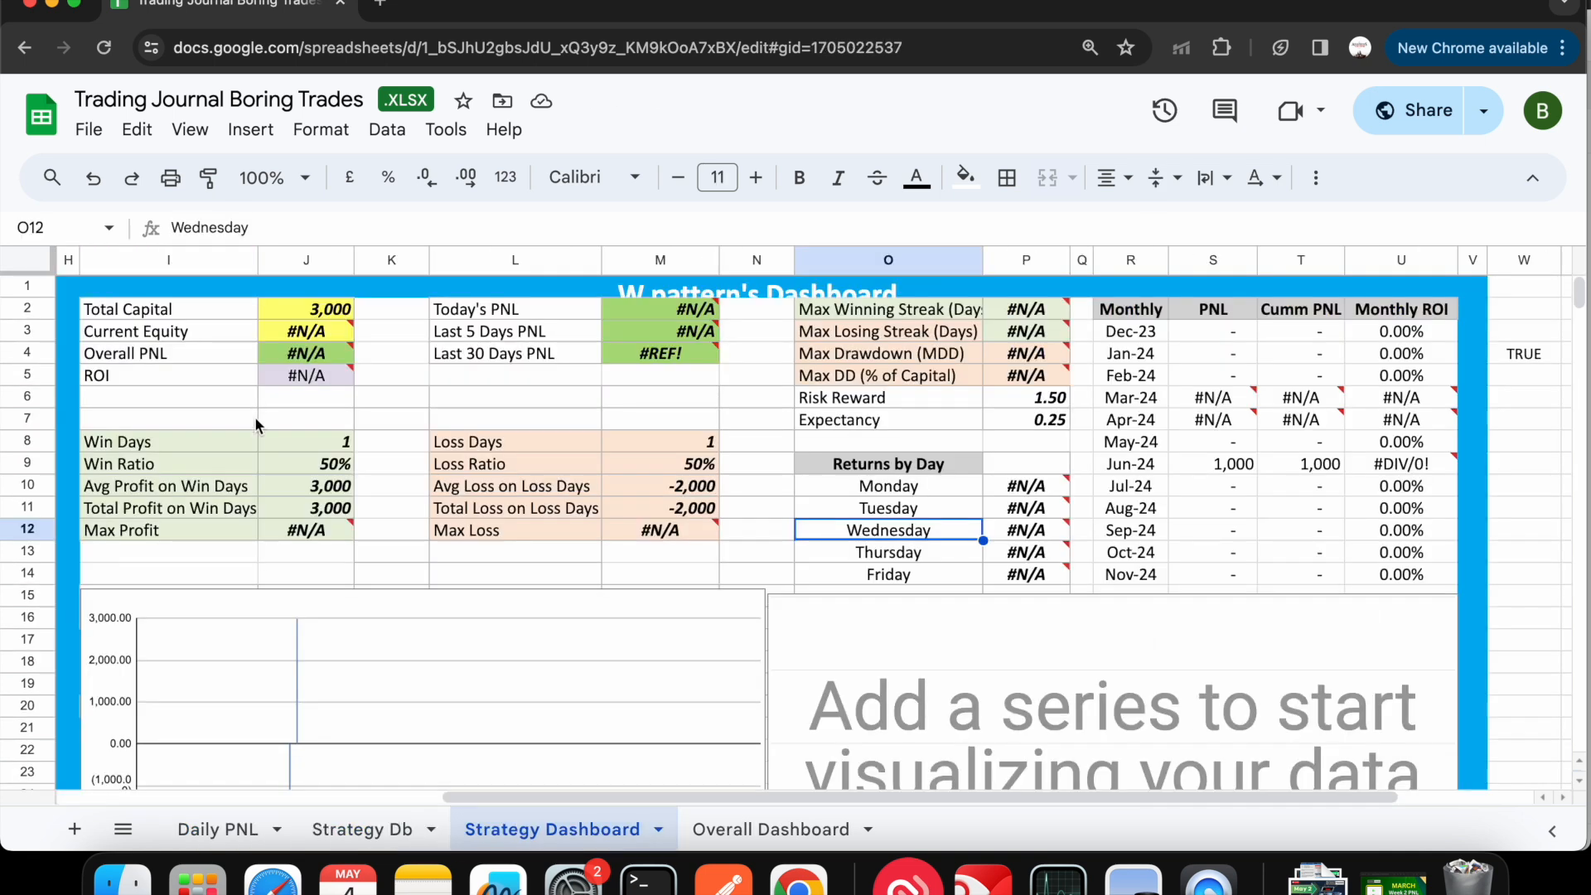
scroll(257, 426, "left", 7)
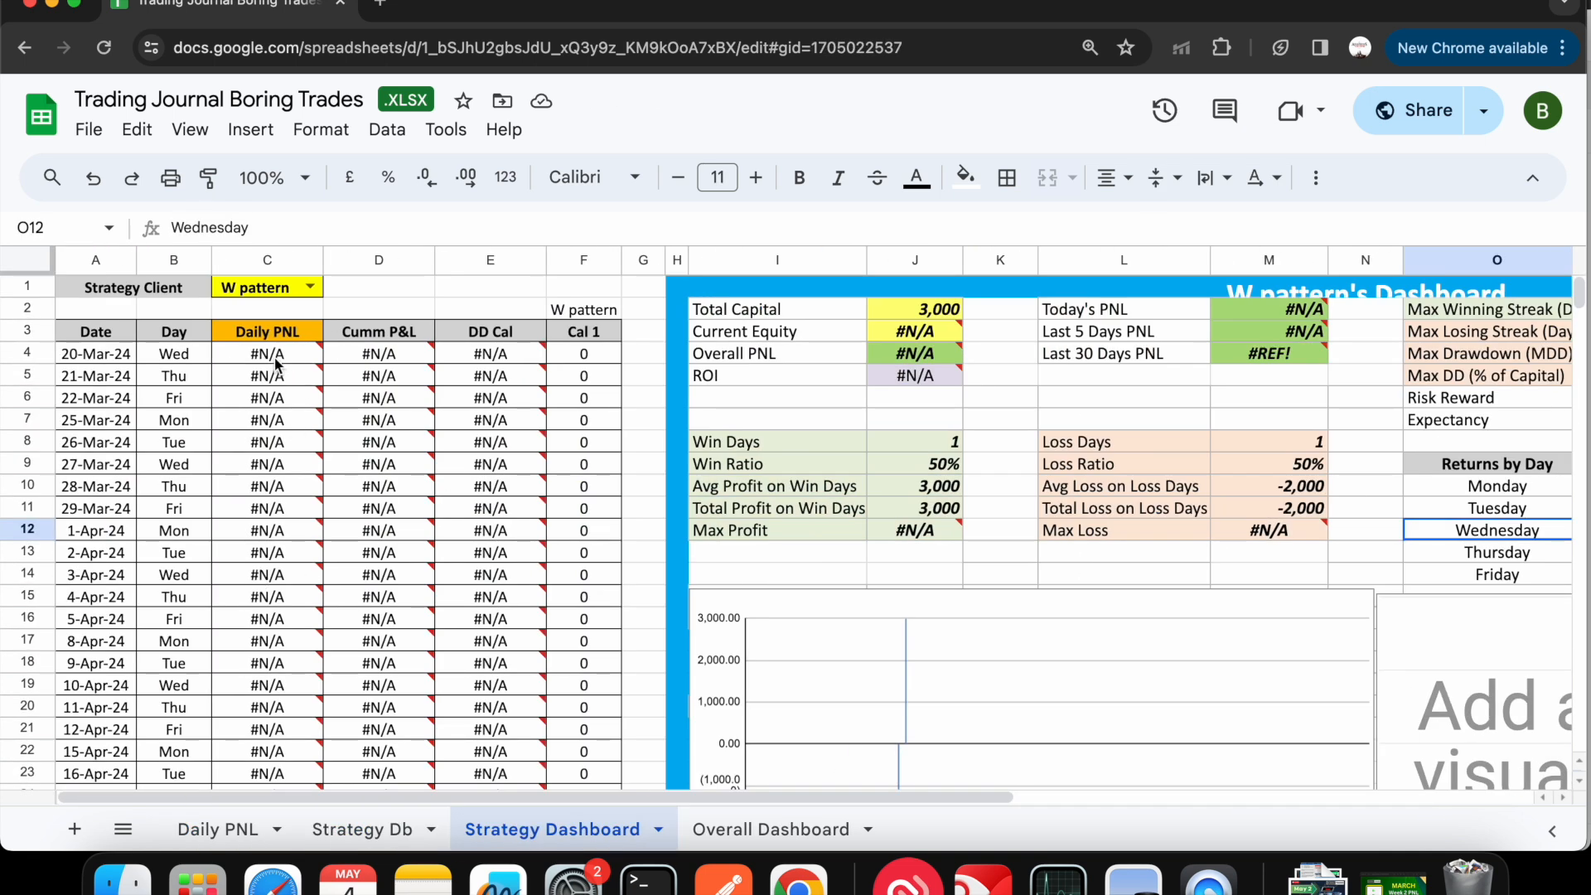
left_click(105, 362)
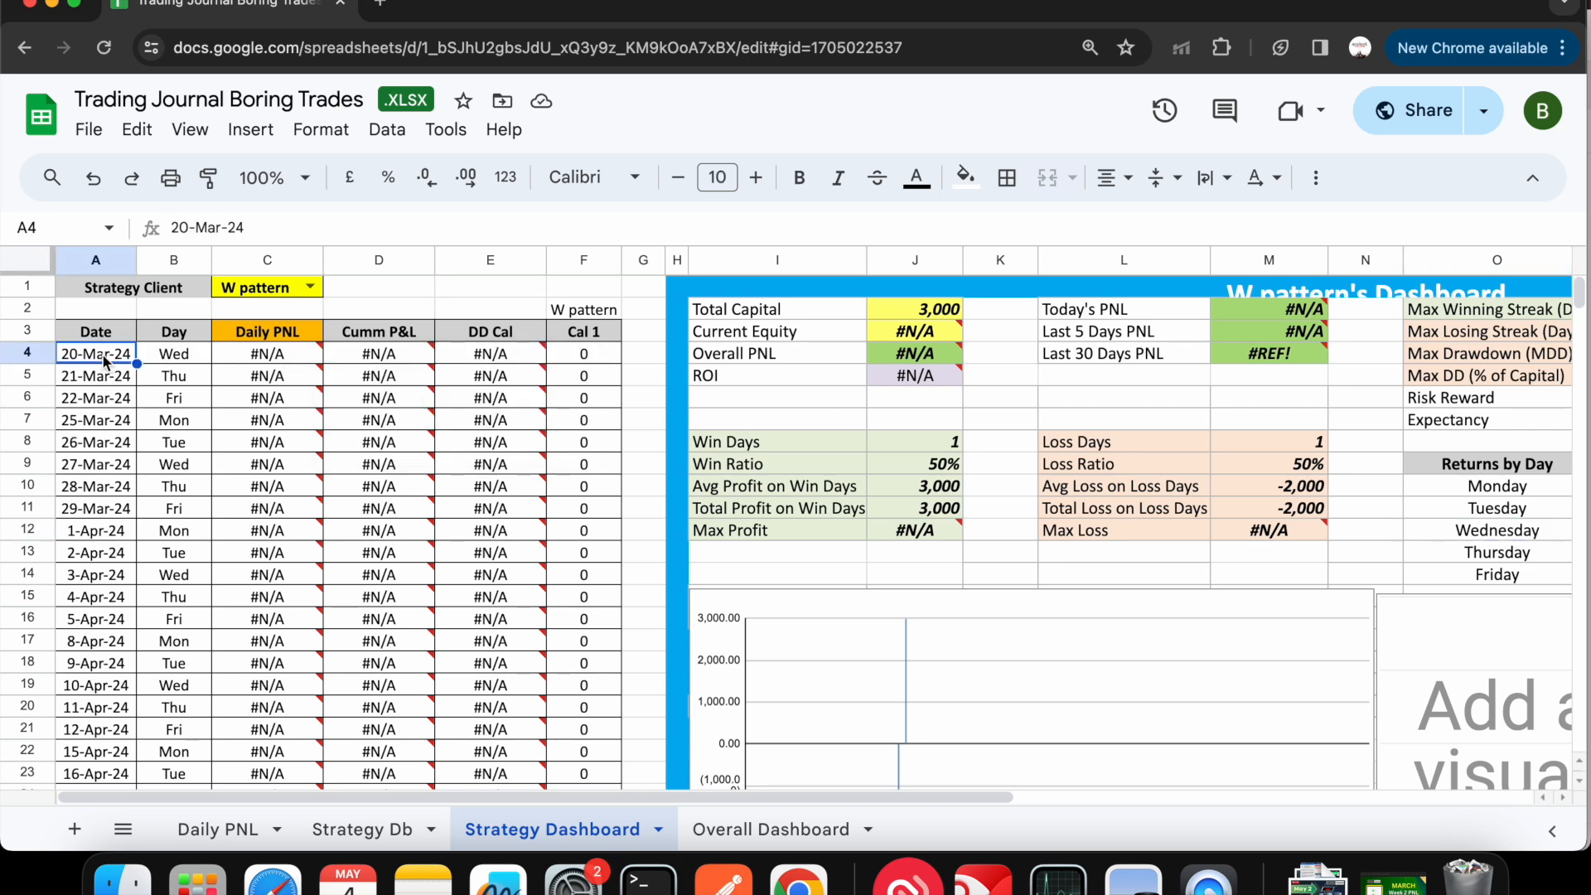
double_click(105, 361)
left_click(203, 391)
left_click(203, 391)
left_click(114, 452)
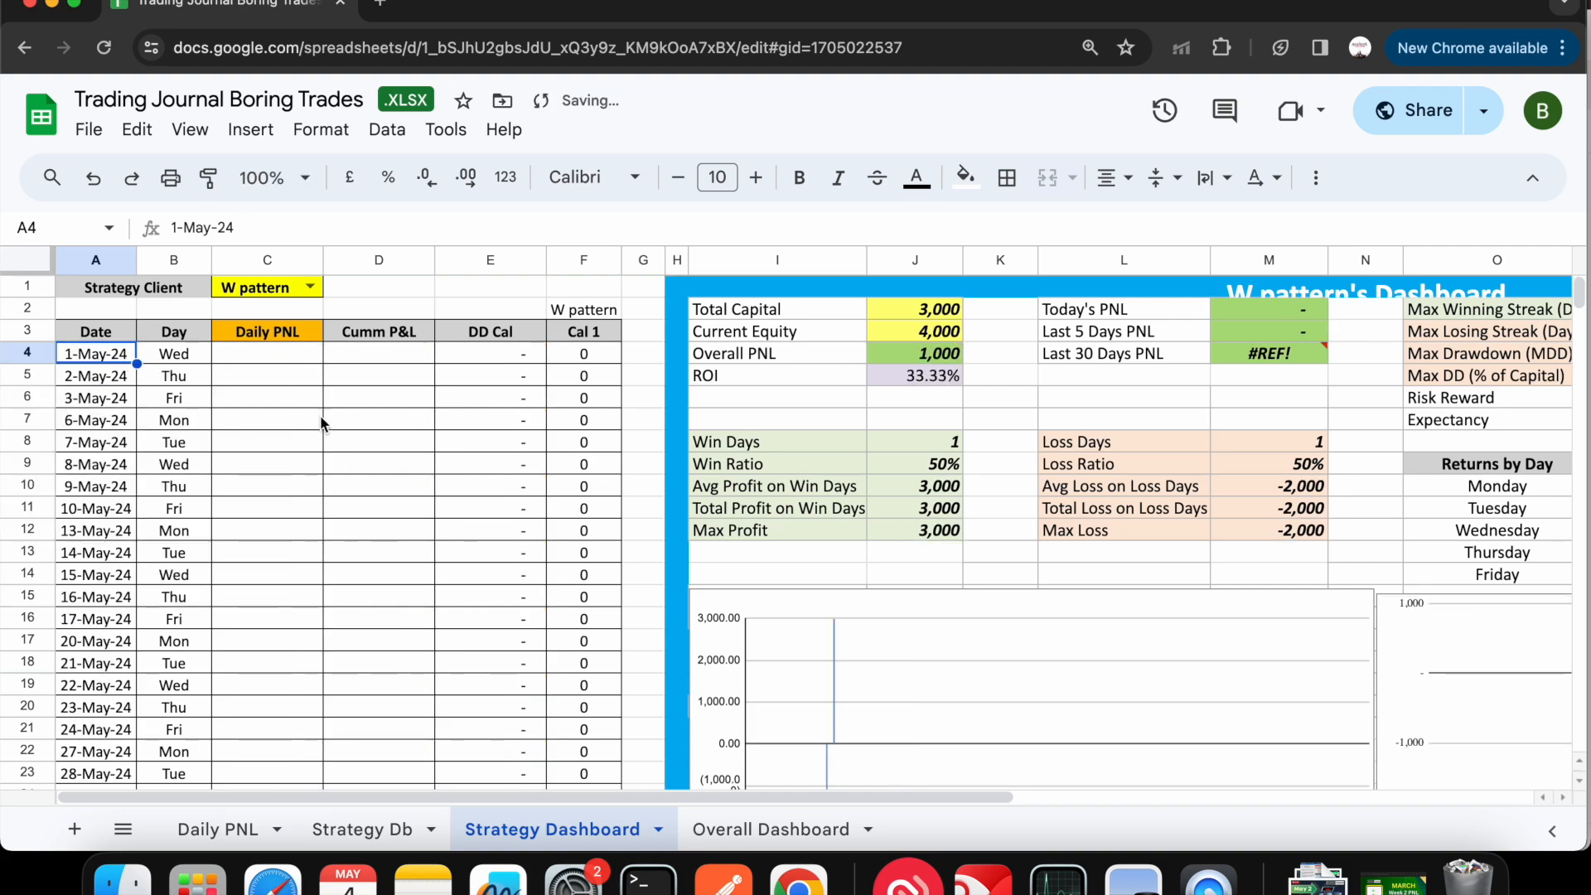
- Look over the Strategy Dashboard's dates and W pattern figures and compare them with the Daily PNL sheet
scroll(390, 579, "down", 5)
scroll(391, 579, "up", 5)
scroll(390, 578, "right", 10)
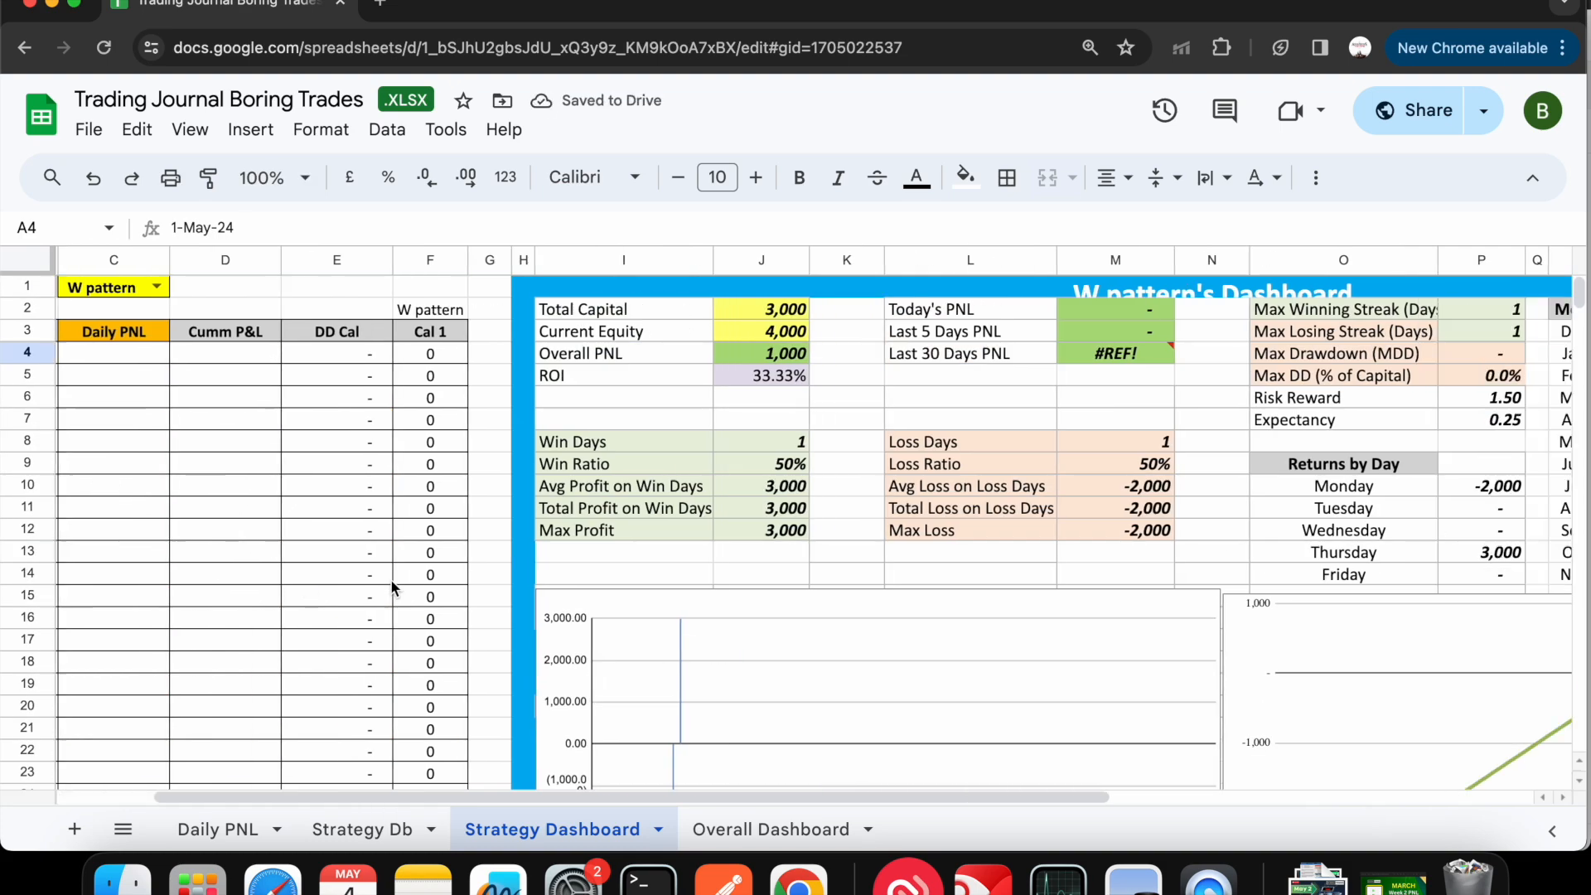
scroll(390, 579, "left", 10)
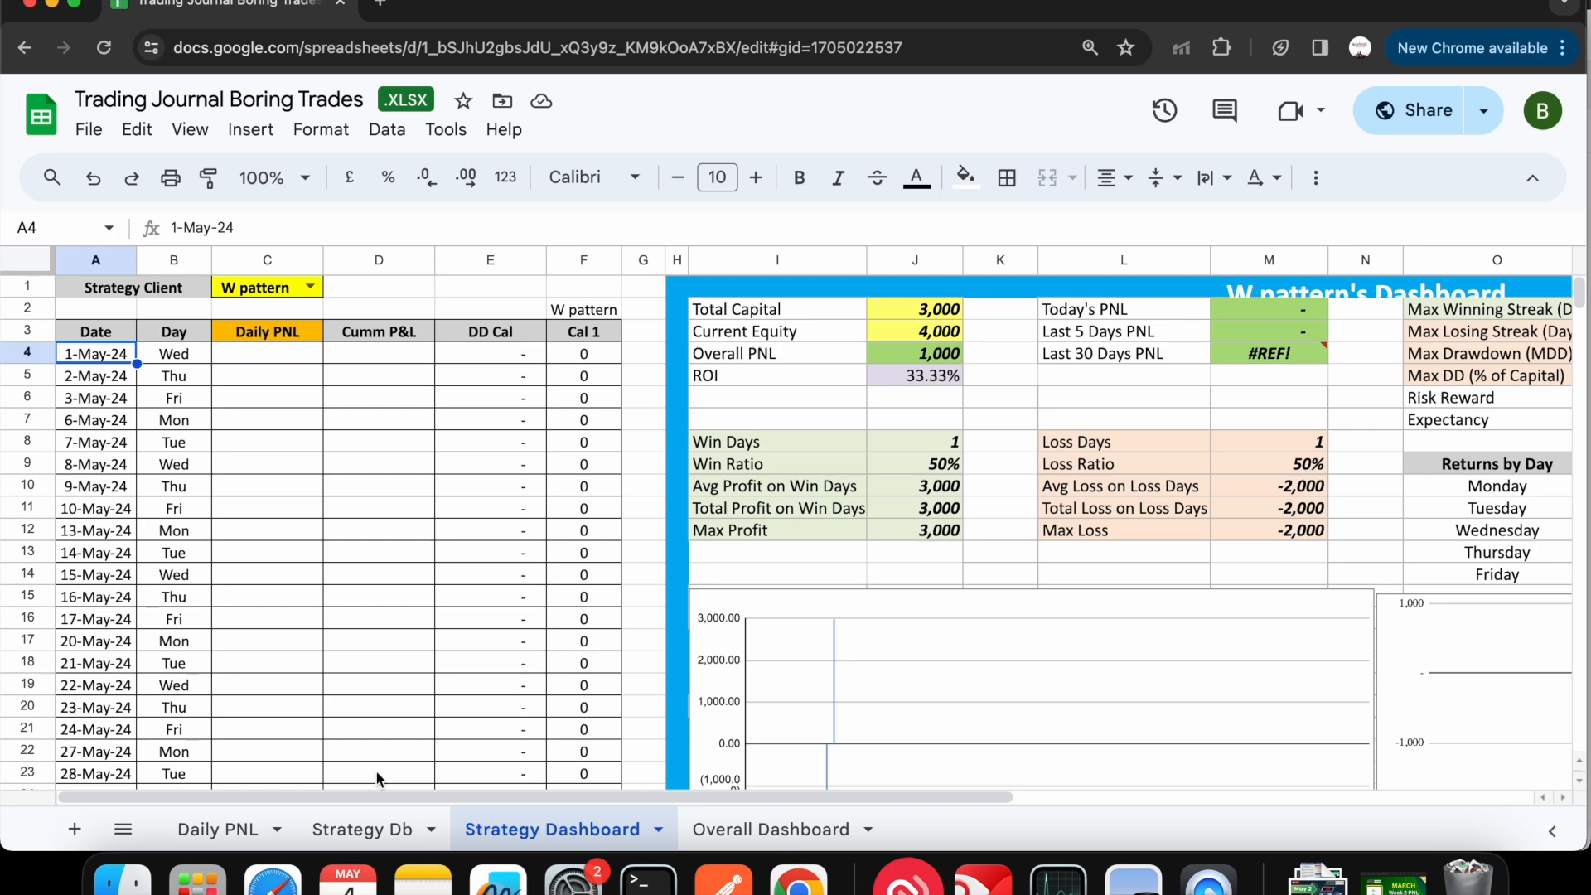
left_click(240, 829)
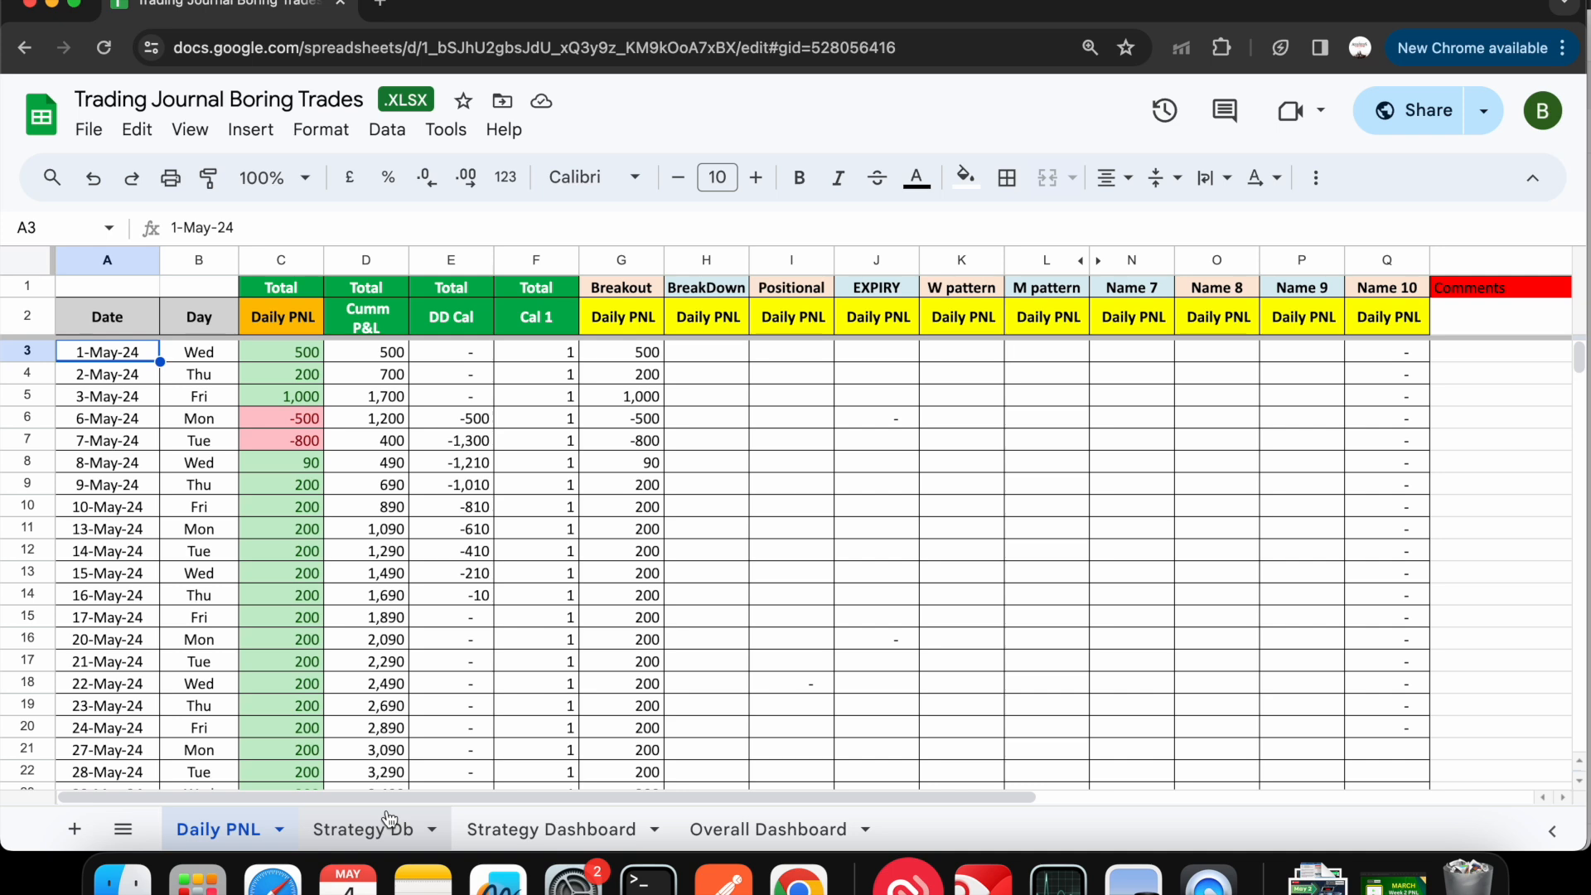
left_click(551, 829)
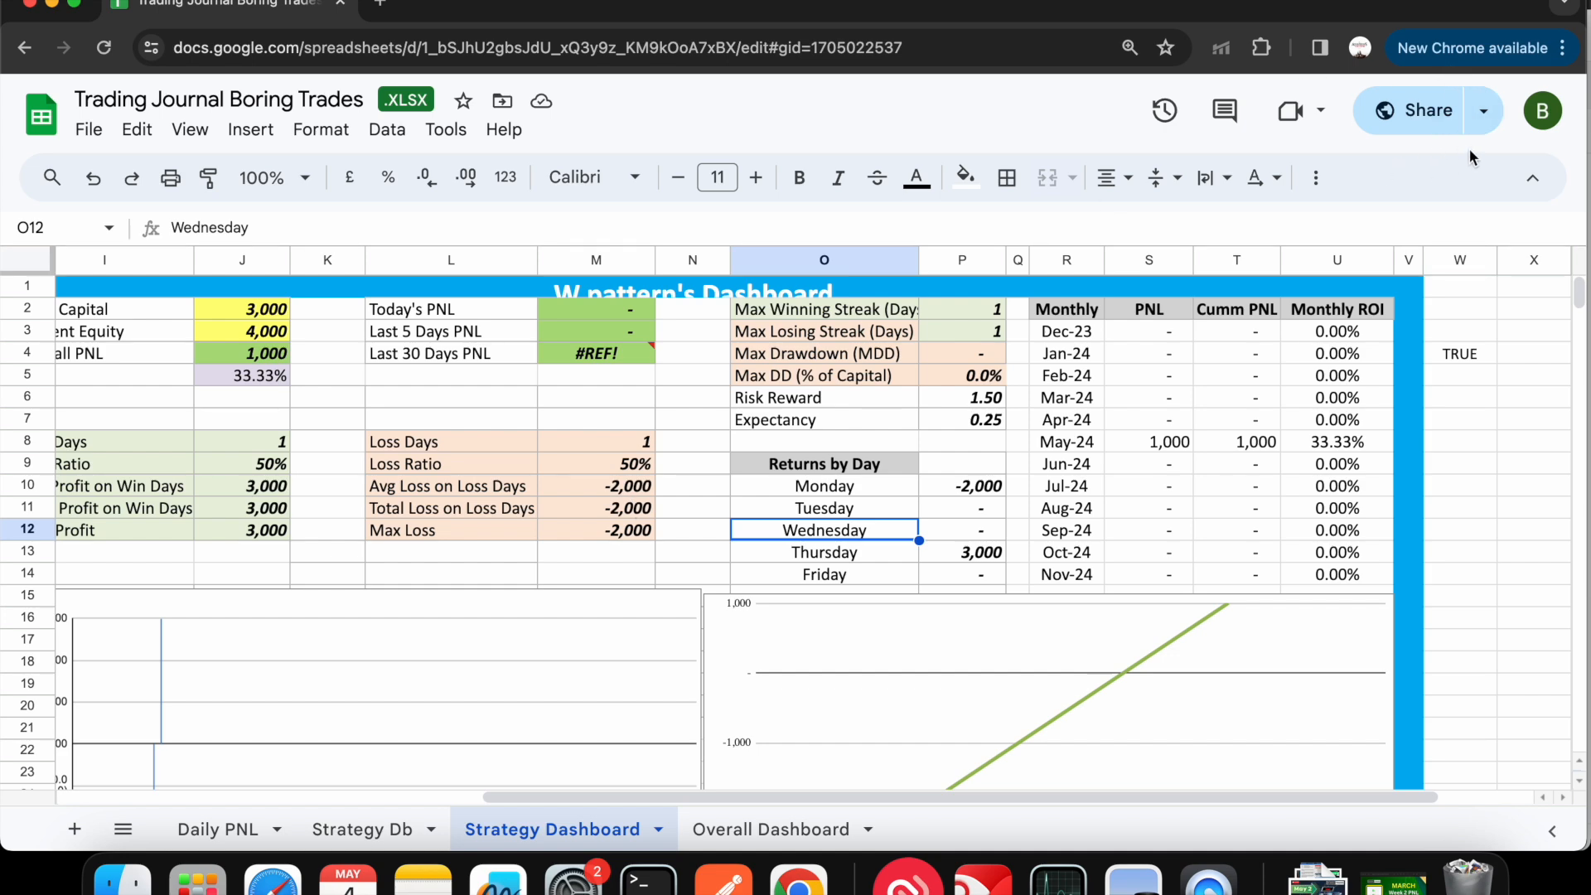